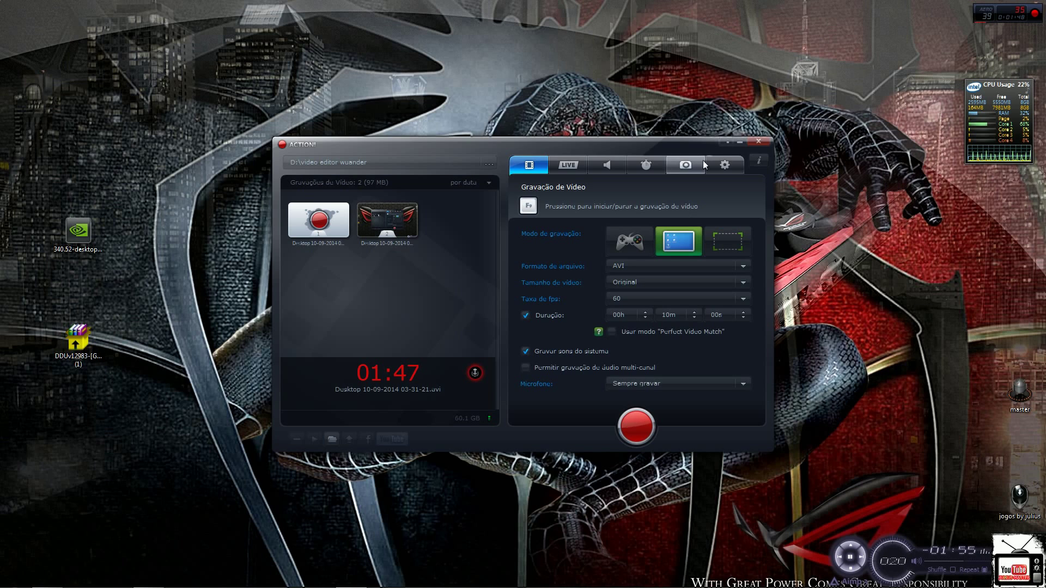
# - Minimize the recorder window and switch the desktop to its next background image
pyautogui.click(741, 139)
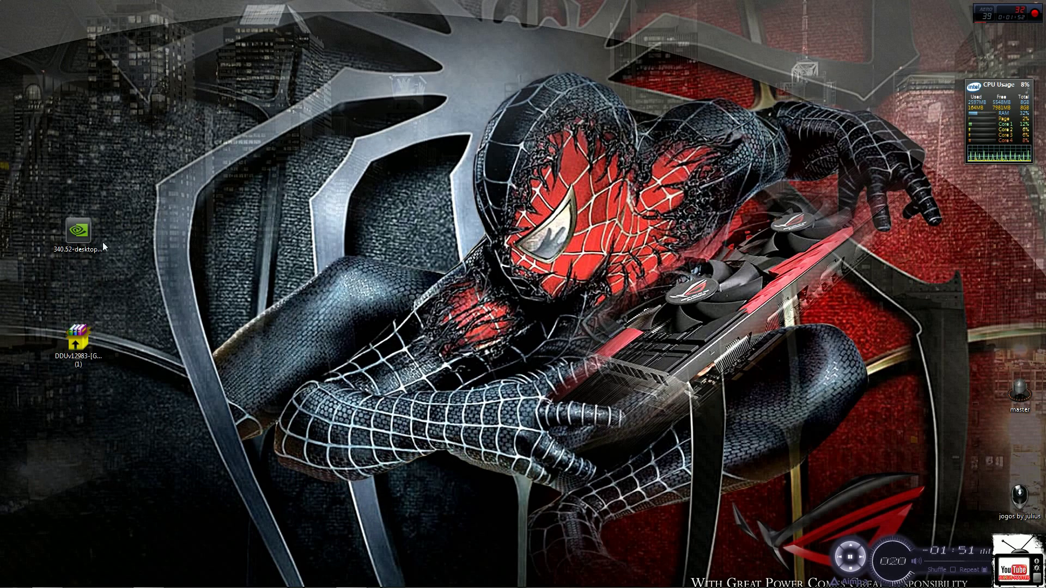
pyautogui.moveTo(84, 241); pyautogui.dragTo(109, 185)
pyautogui.moveTo(365, 279); pyautogui.dragTo(384, 284)
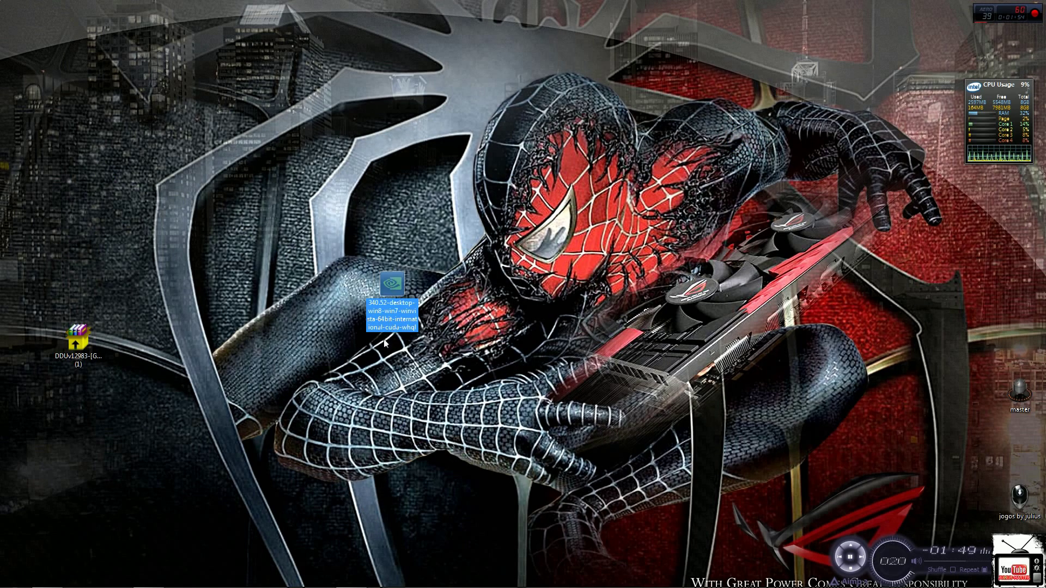
pyautogui.rightClick(450, 400)
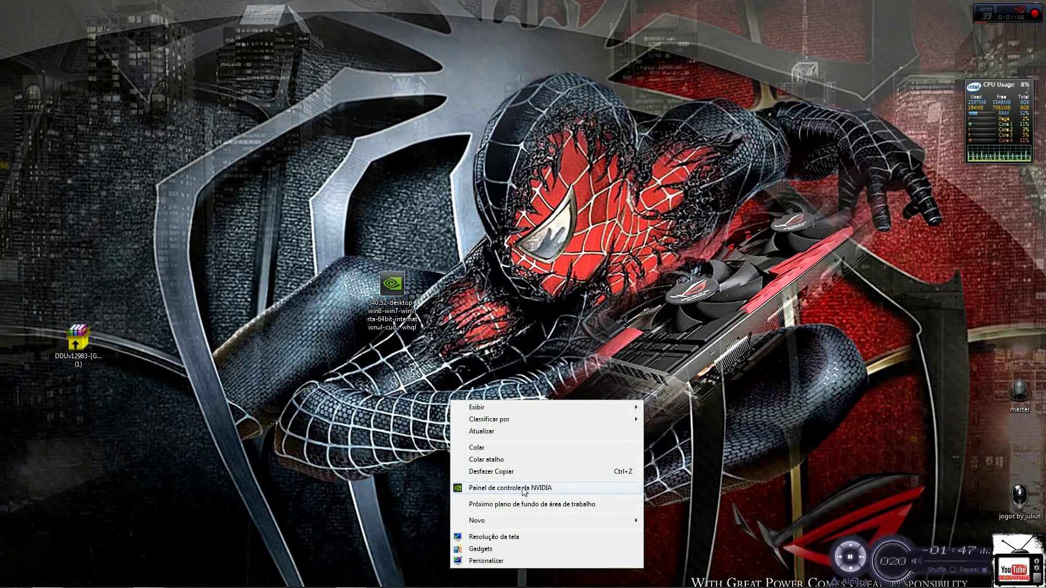
pyautogui.click(524, 505)
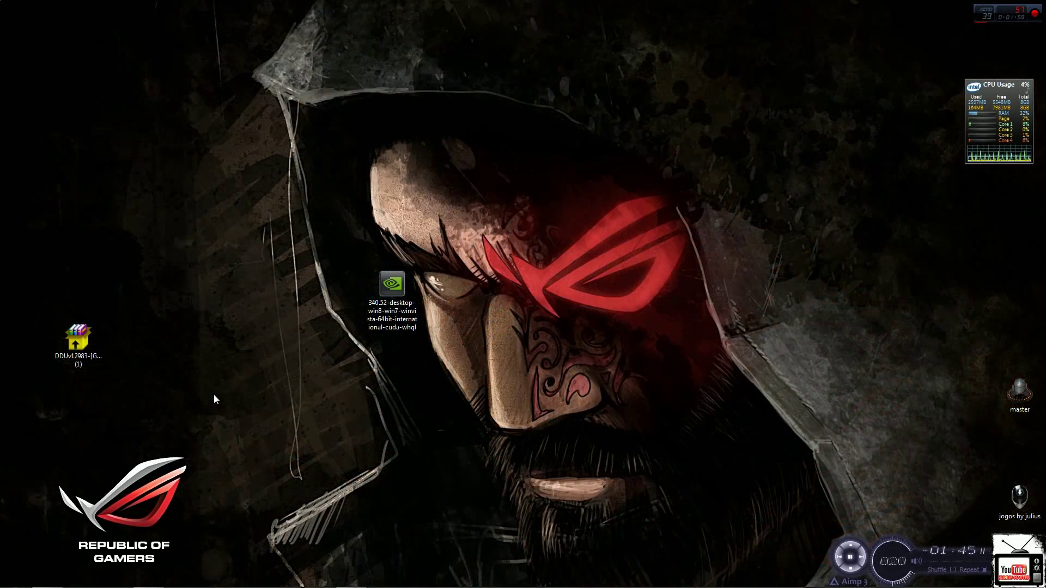
# - Arrange the 340.52 NVIDIA driver installer directly above the DDUv12983 archive on the desktop
pyautogui.moveTo(384, 289); pyautogui.dragTo(170, 182)
pyautogui.moveTo(79, 339); pyautogui.dragTo(184, 286)
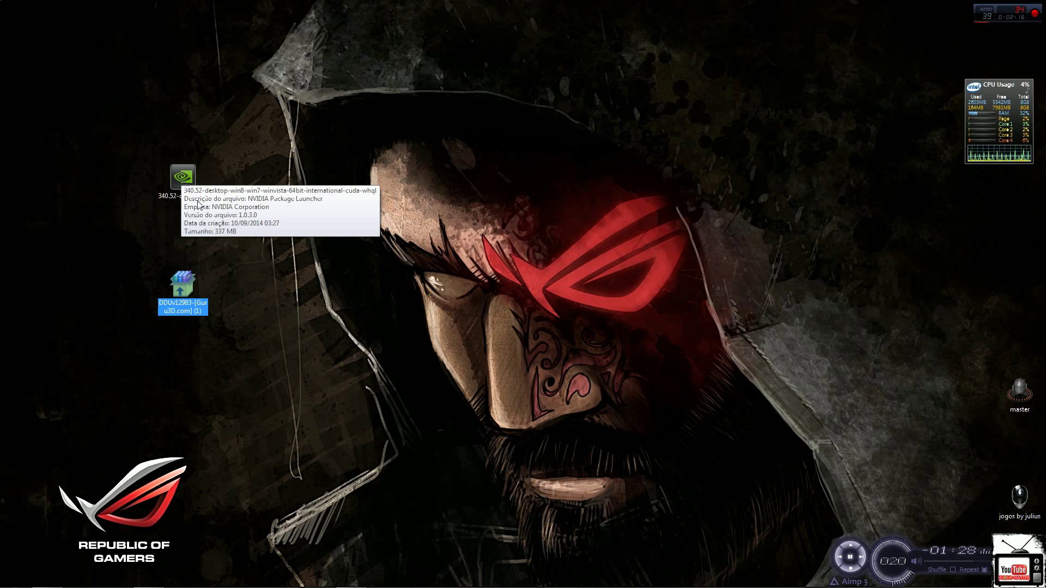
pyautogui.click(259, 307)
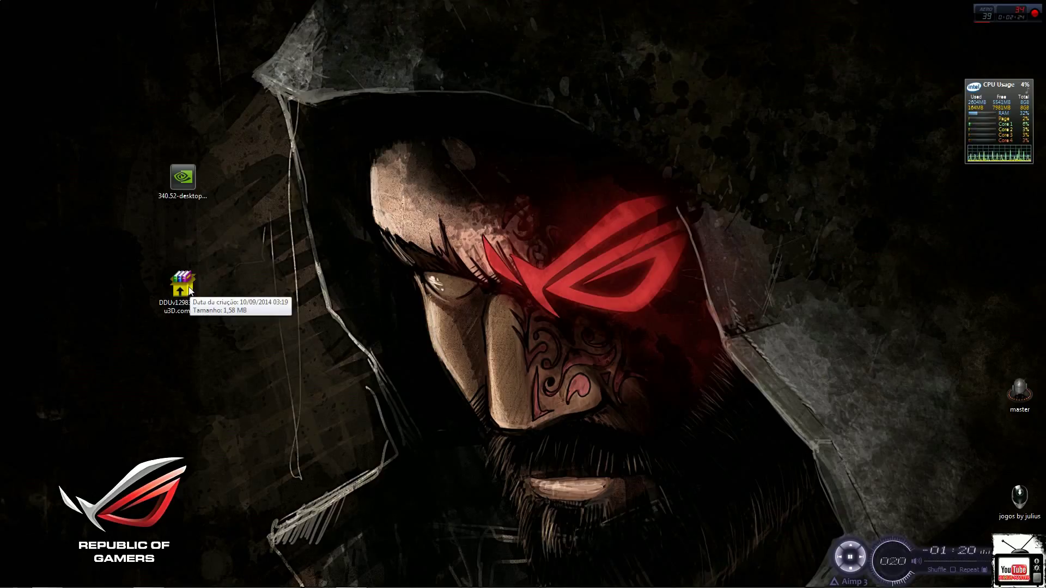
# - Extract the DDUv12983 archive directly onto the desktop
pyautogui.rightClick(185, 286)
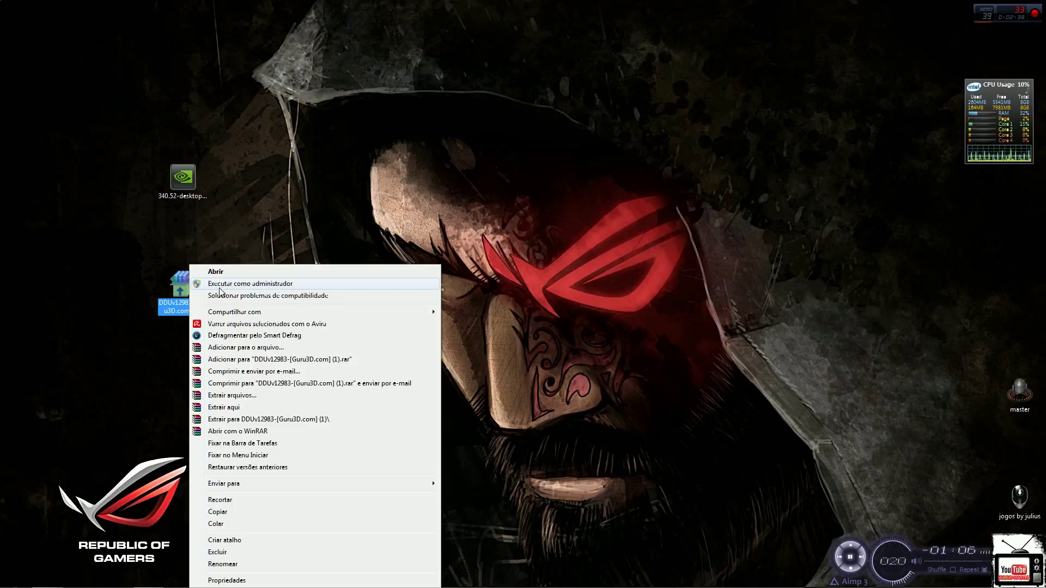
pyautogui.rightClick(179, 287)
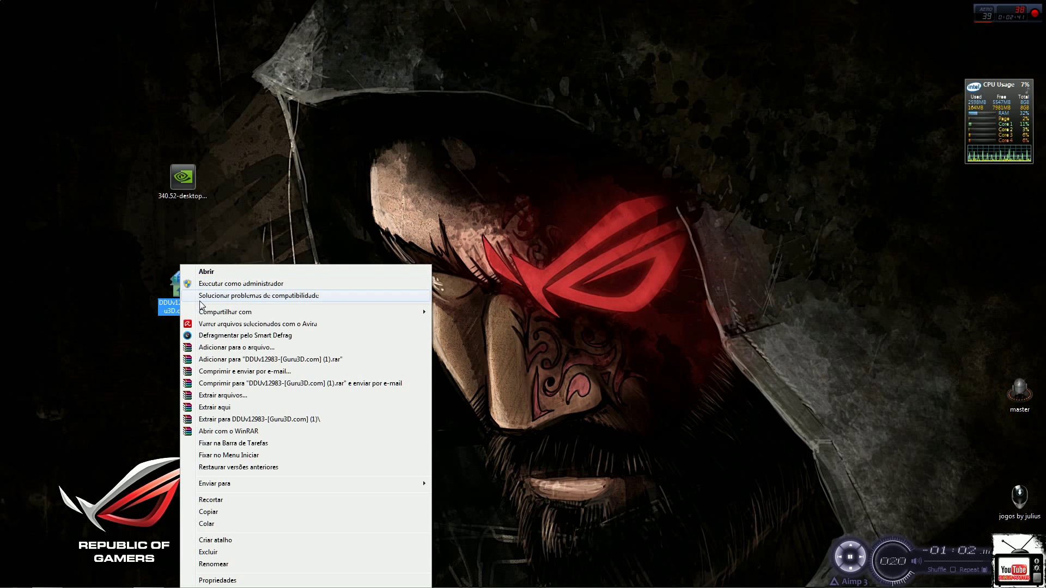
pyautogui.click(224, 407)
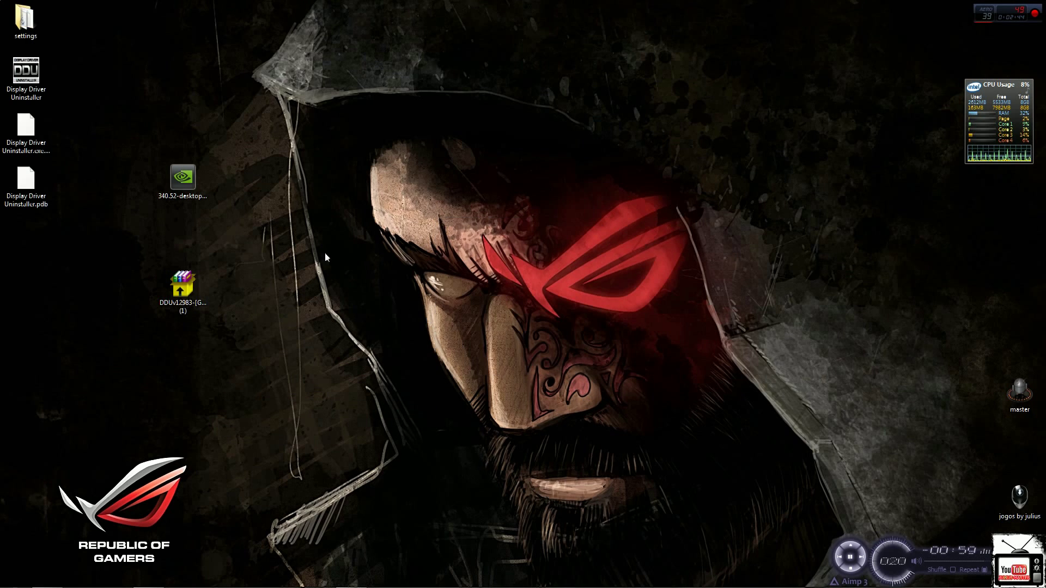
# - Run Display Driver Uninstaller as administrator, declining both the update website visit and the reboot into Safe Mode
pyautogui.rightClick(34, 76)
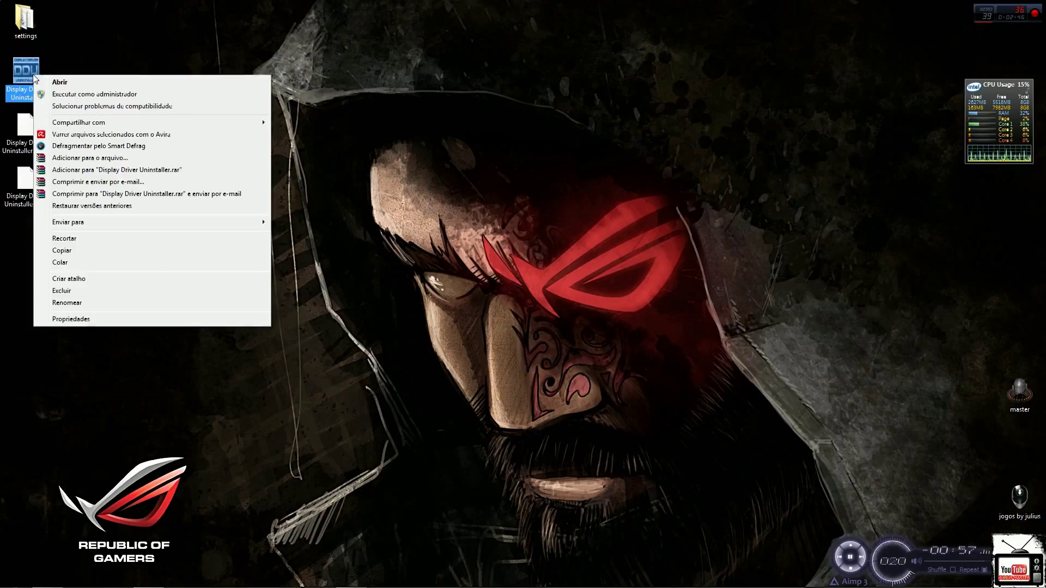
pyautogui.click(82, 93)
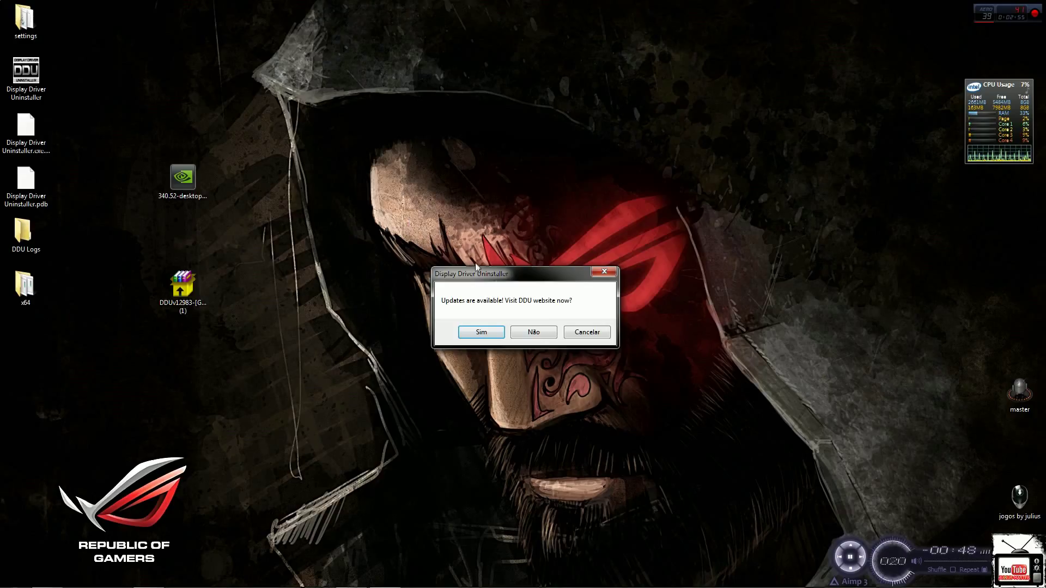
pyautogui.click(536, 332)
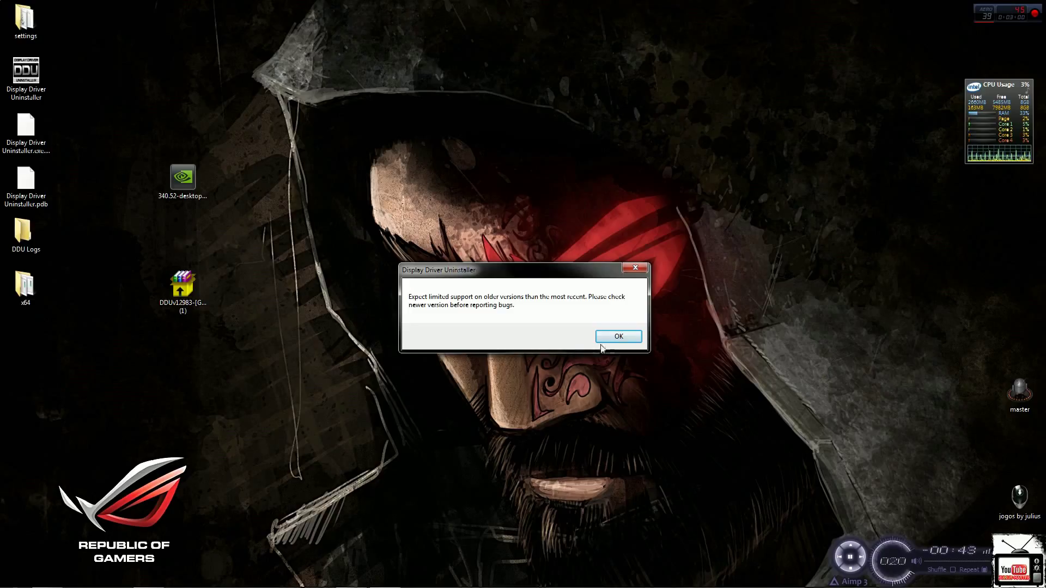
pyautogui.click(618, 336)
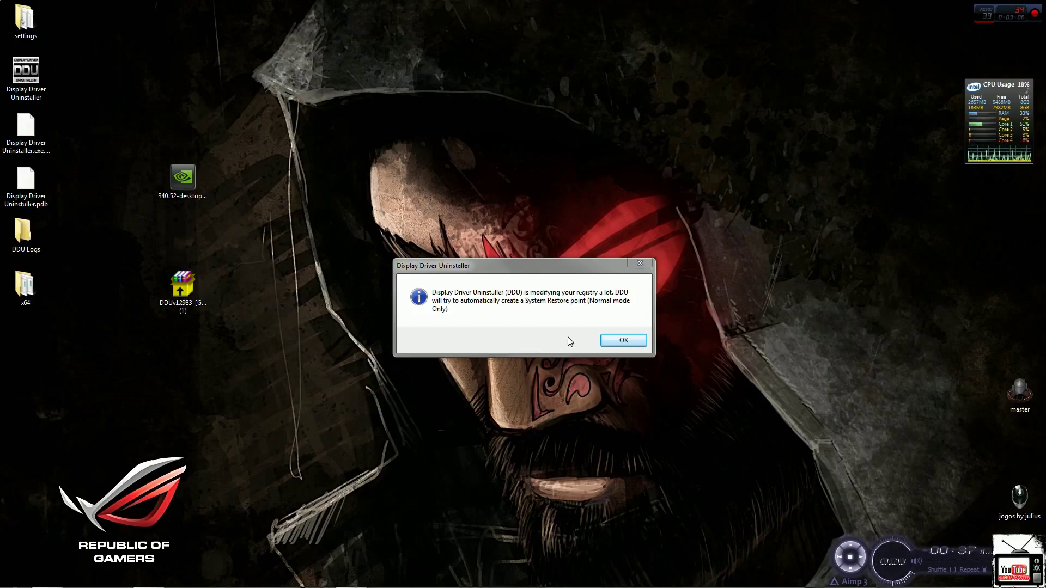
pyautogui.click(605, 340)
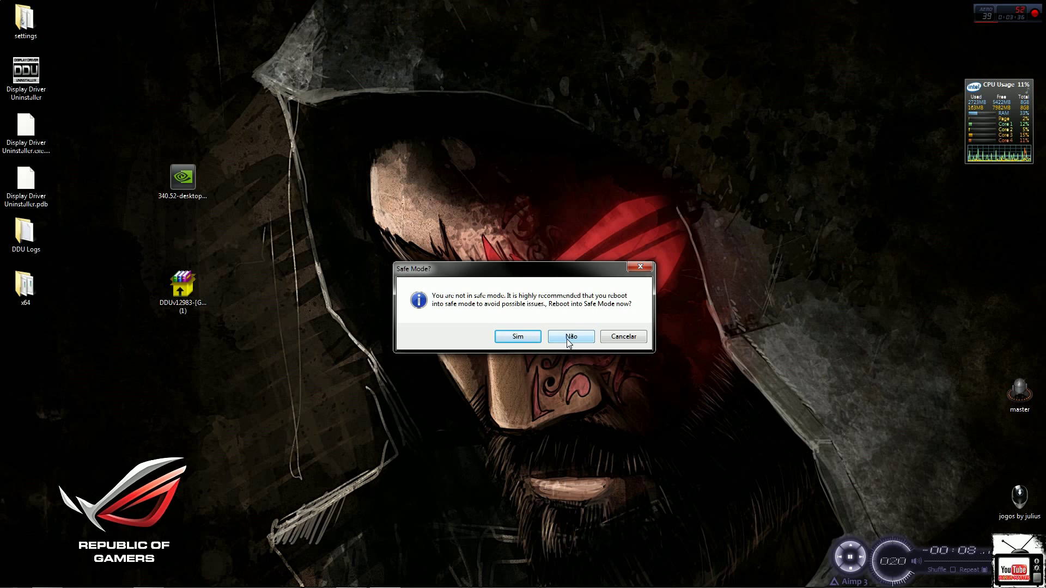
pyautogui.click(568, 338)
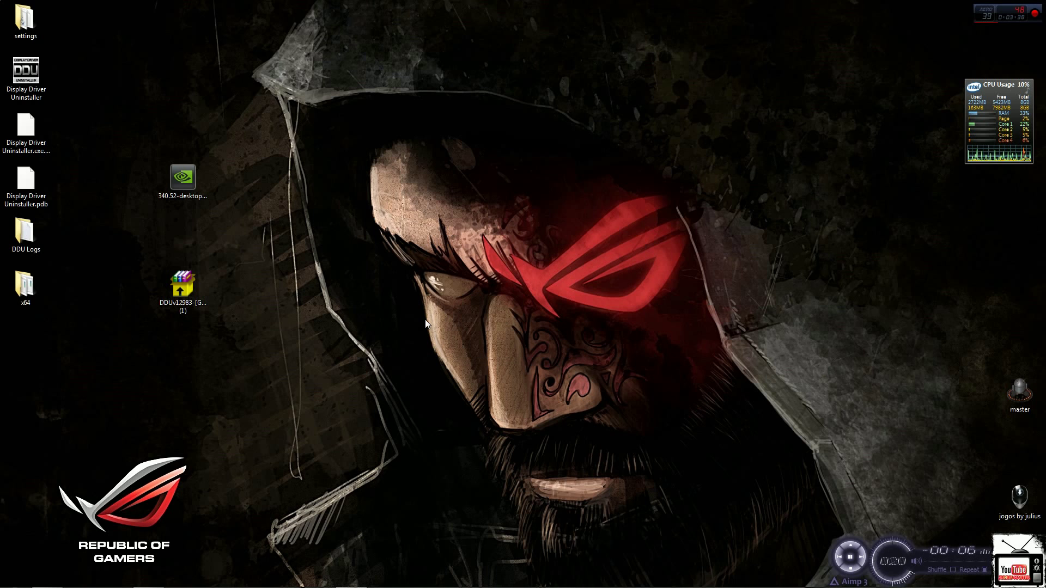
# - Set the graphic driver to AMD and enable removal of the C:\AMD and C:\NVIDIA folders
pyautogui.moveTo(549, 153); pyautogui.dragTo(481, 131)
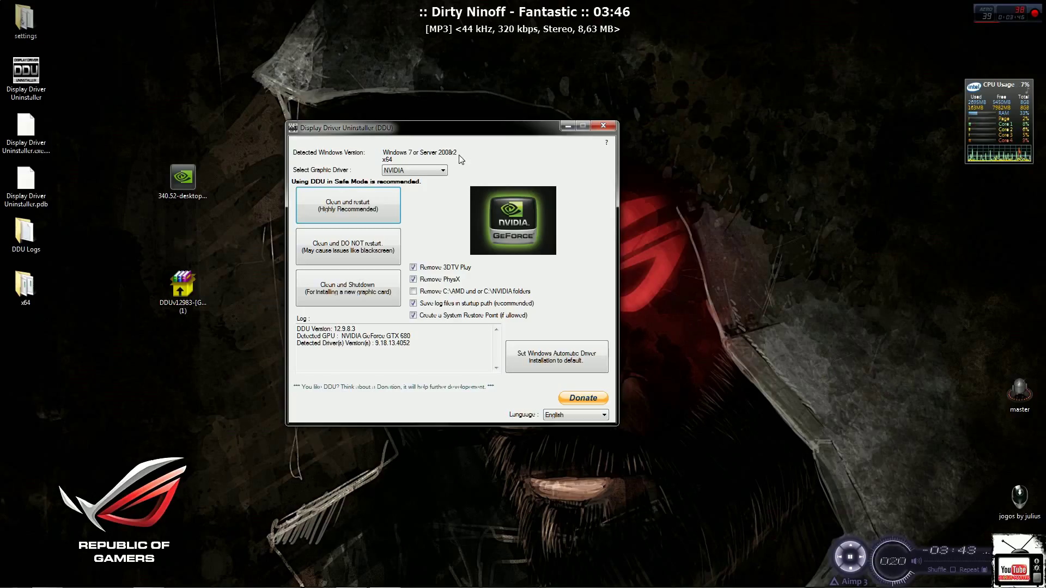
pyautogui.click(444, 171)
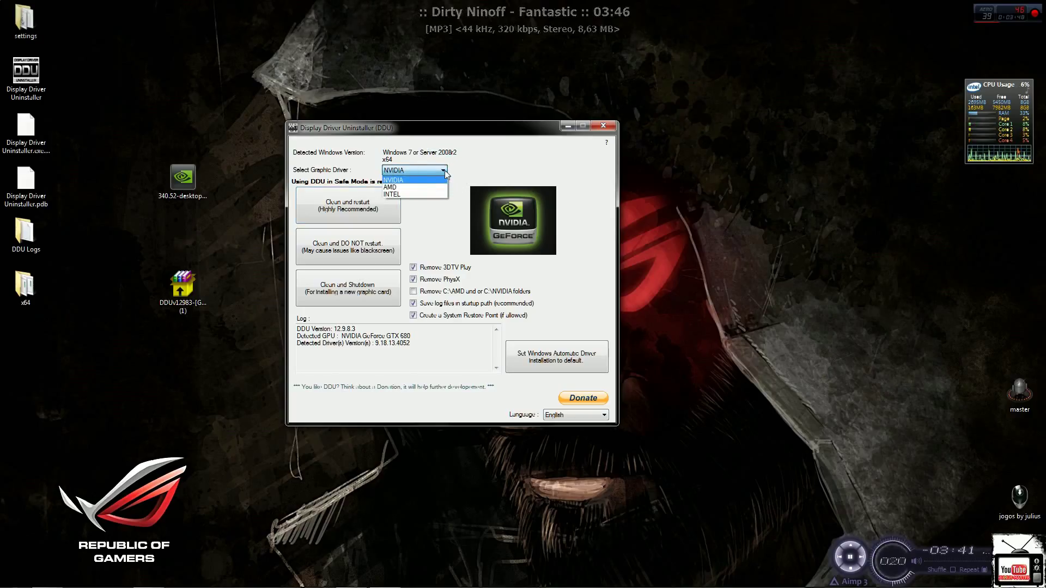
pyautogui.click(433, 188)
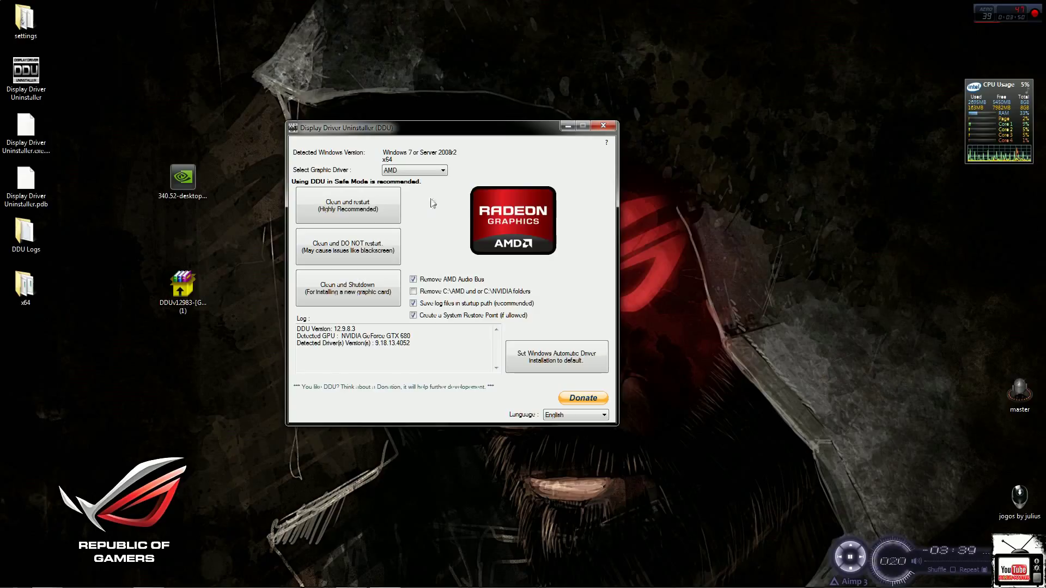
pyautogui.click(414, 292)
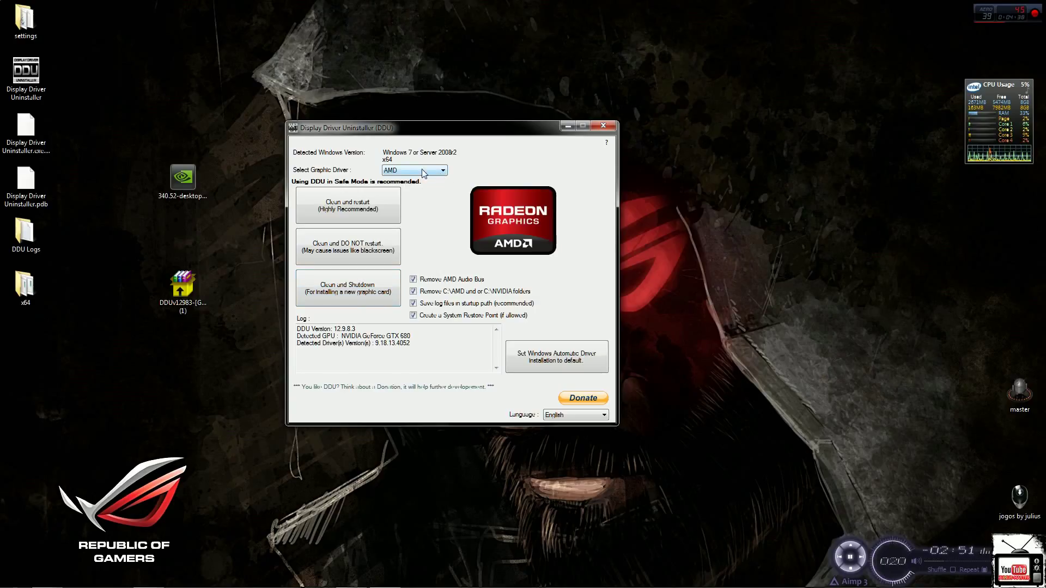
# - View the cleaning options for the NVIDIA, AMD and INTEL graphic drivers, and close Display Driver Uninstaller
pyautogui.click(439, 173)
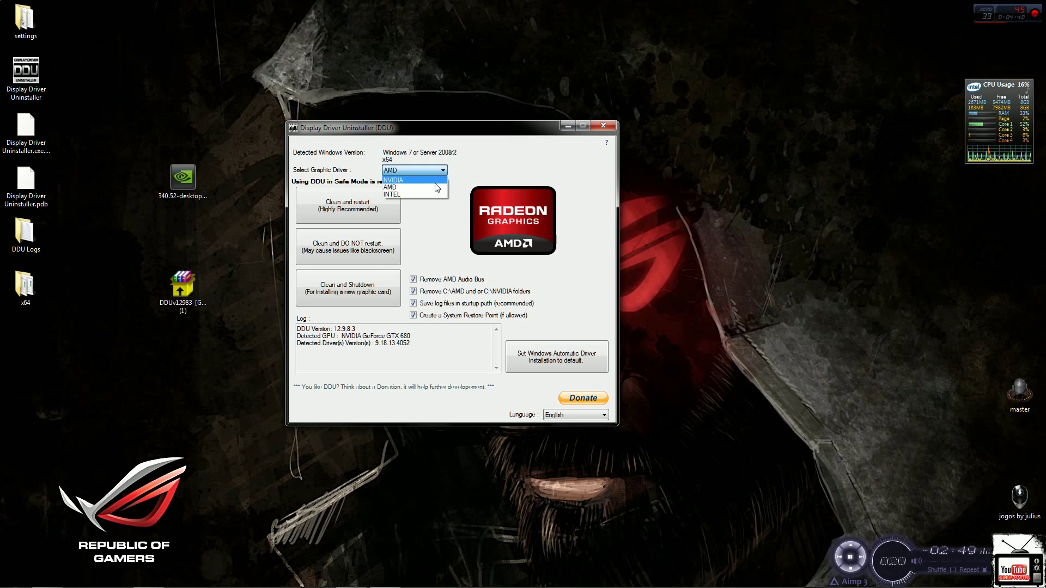
pyautogui.click(436, 182)
pyautogui.click(442, 170)
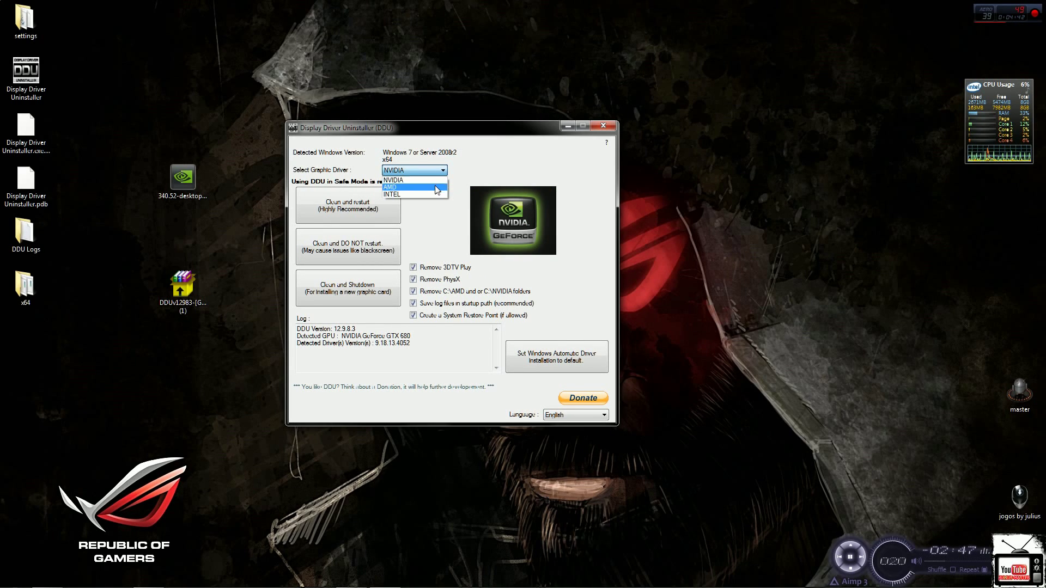
pyautogui.click(437, 188)
pyautogui.click(439, 170)
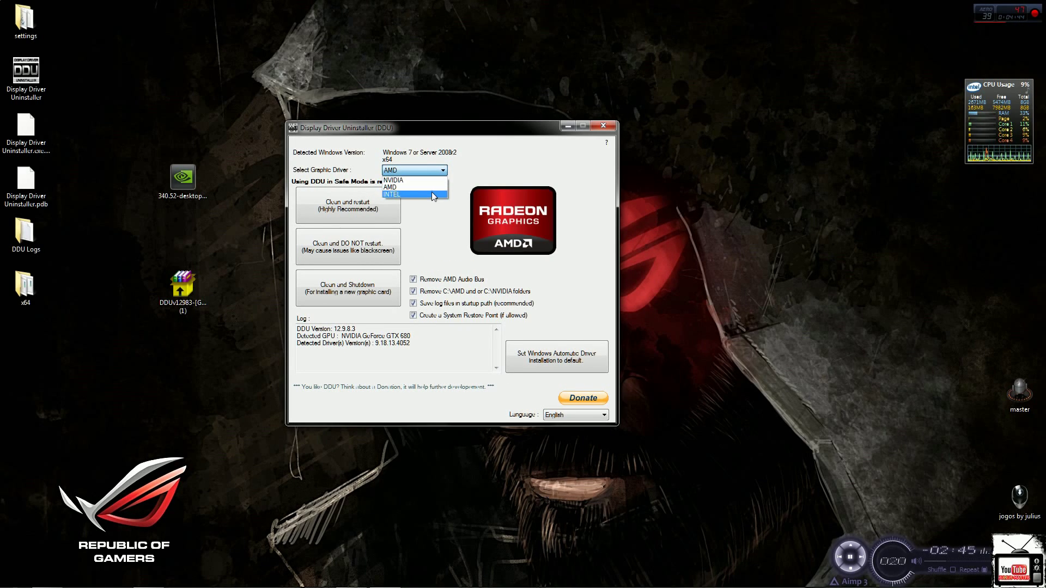
pyautogui.click(432, 194)
pyautogui.click(442, 170)
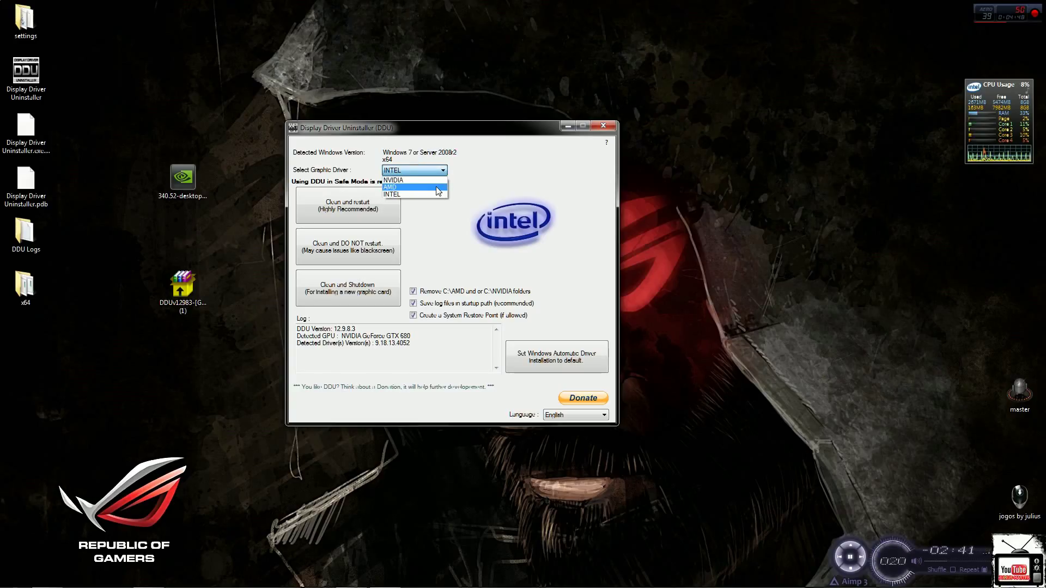
pyautogui.click(488, 181)
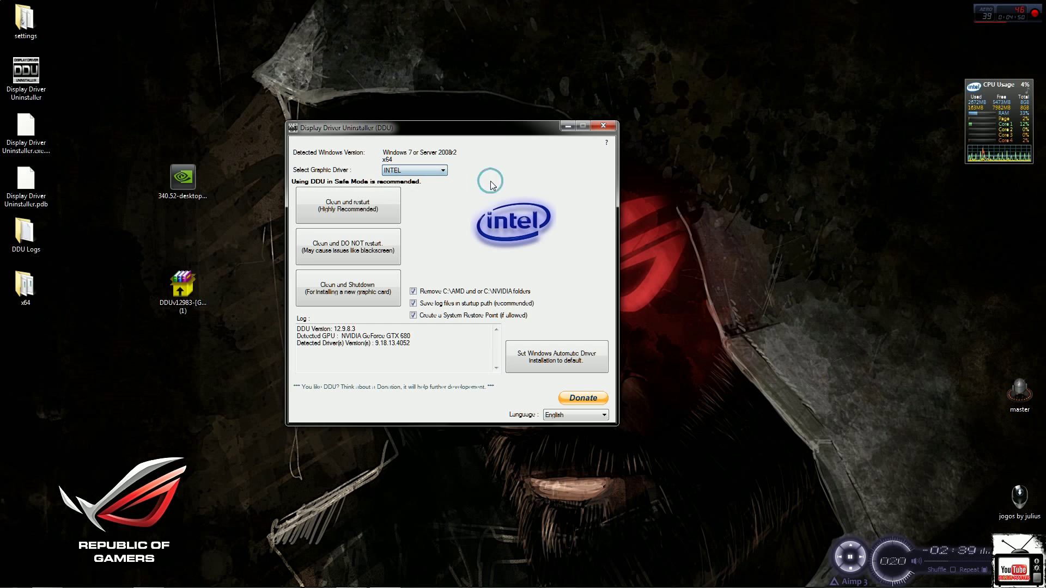
pyautogui.click(604, 127)
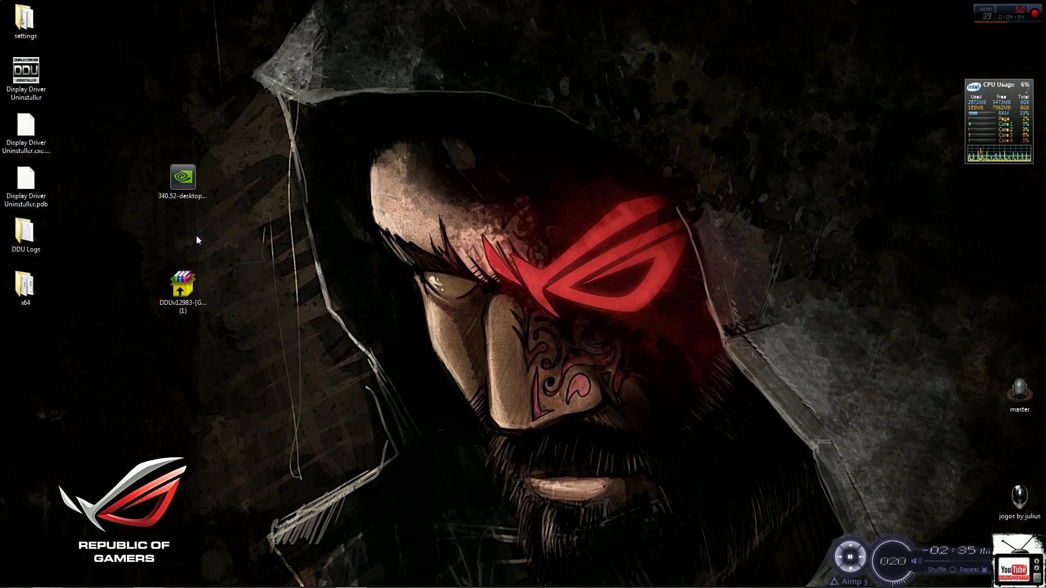
# - Create a new folder on the desktop and move the 340.52 NVIDIA driver installer into it
pyautogui.moveTo(197, 182); pyautogui.dragTo(334, 245)
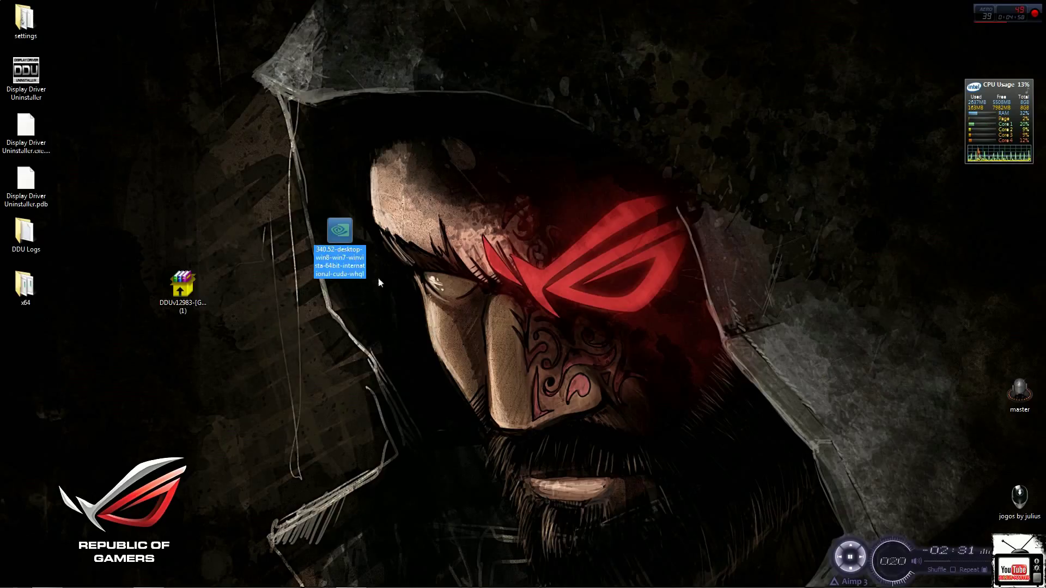
pyautogui.click(408, 329)
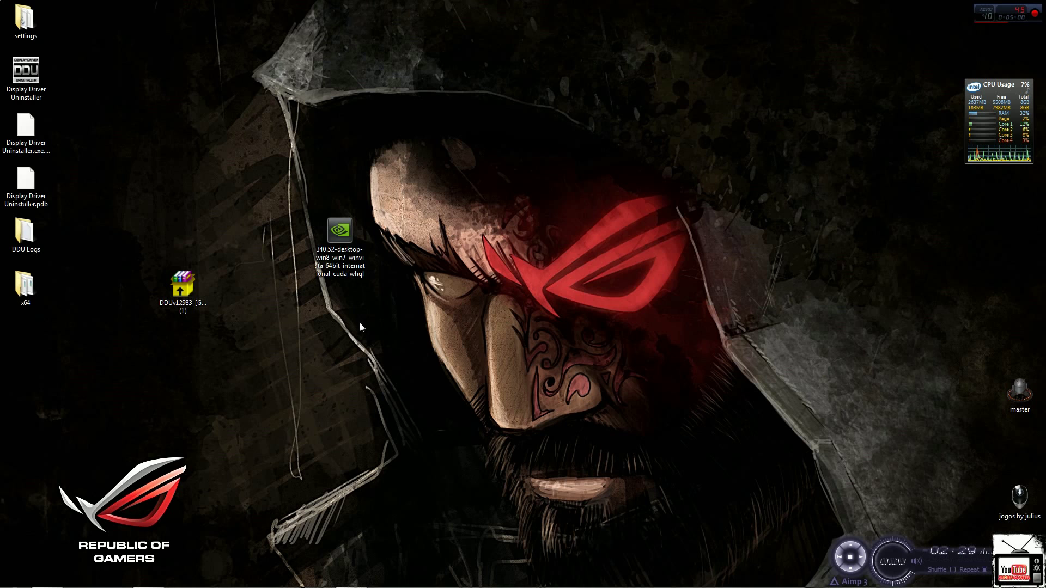
pyautogui.rightClick(344, 348)
pyautogui.moveTo(403, 472)
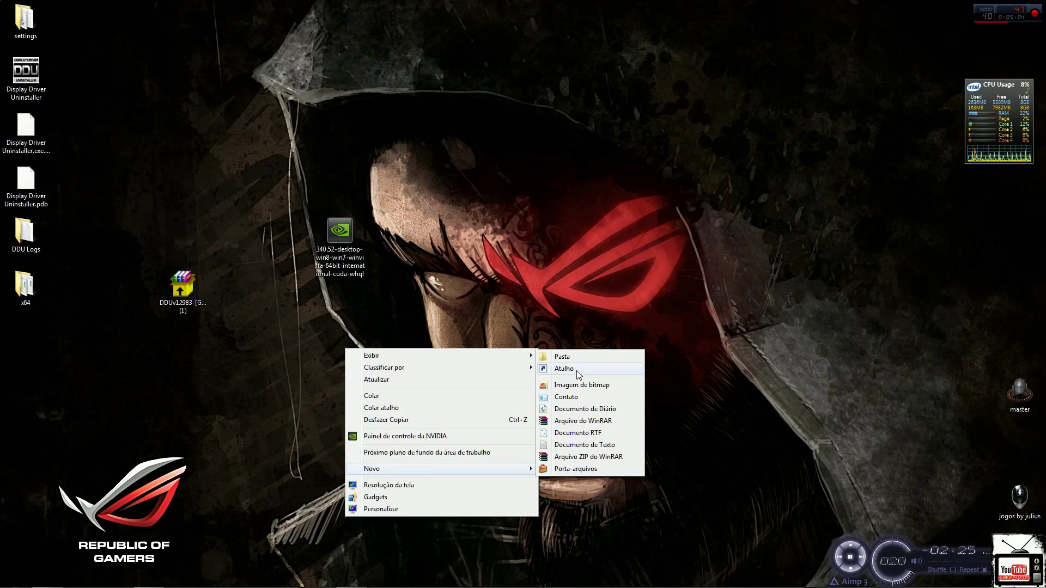
pyautogui.click(563, 357)
pyautogui.moveTo(339, 233); pyautogui.dragTo(354, 345)
# - Open the new folder and extract the contents of the 340.52 driver installer into it
pyautogui.doubleClick(342, 340)
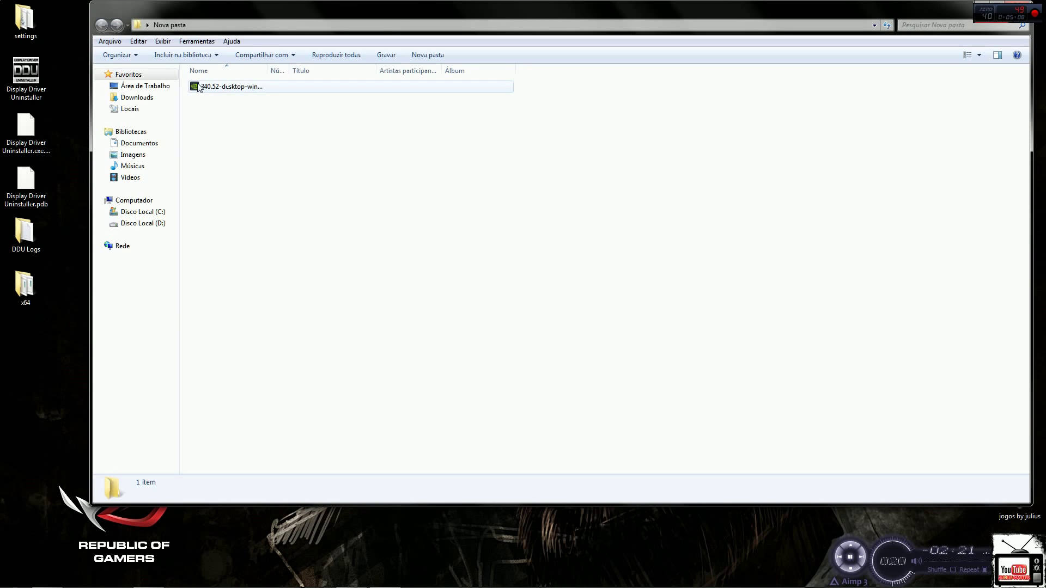
pyautogui.rightClick(199, 88)
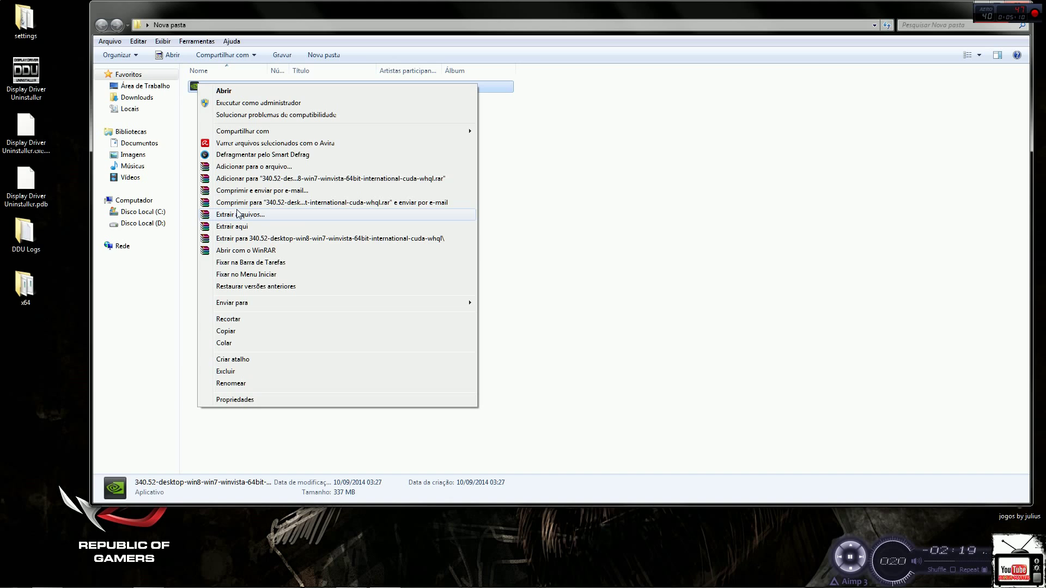
pyautogui.click(522, 265)
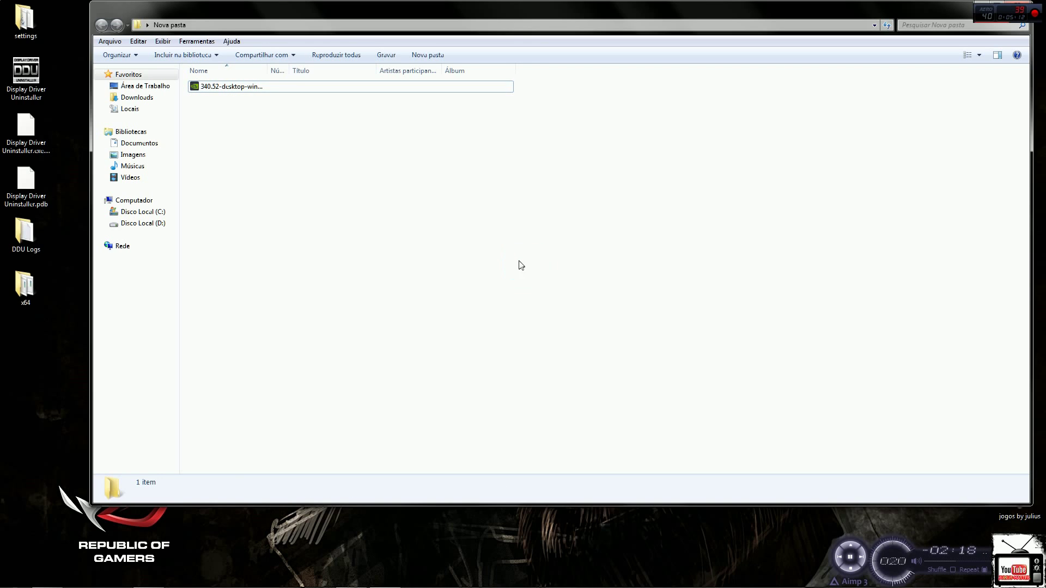
pyautogui.rightClick(201, 89)
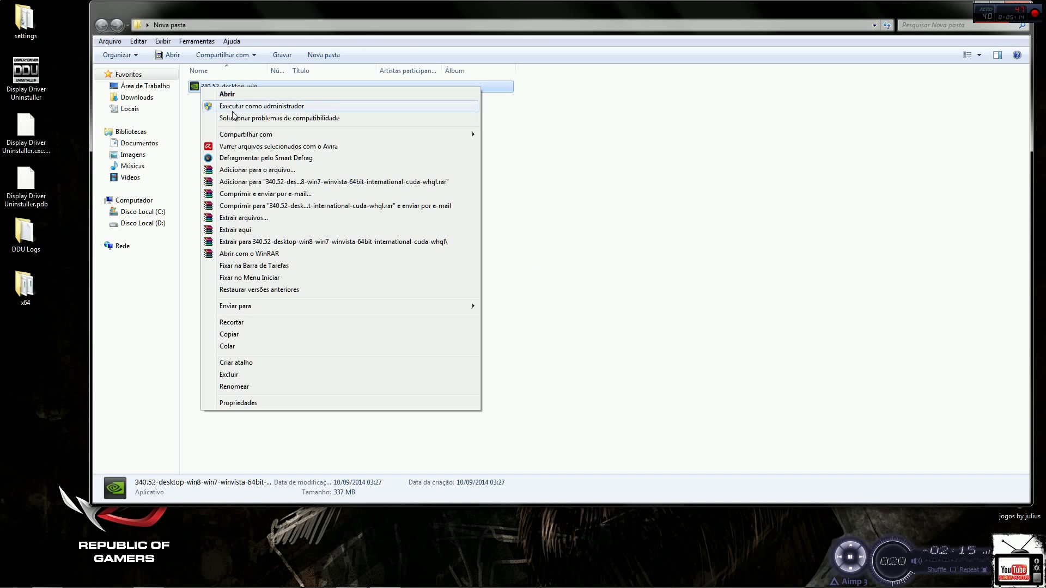
pyautogui.click(234, 230)
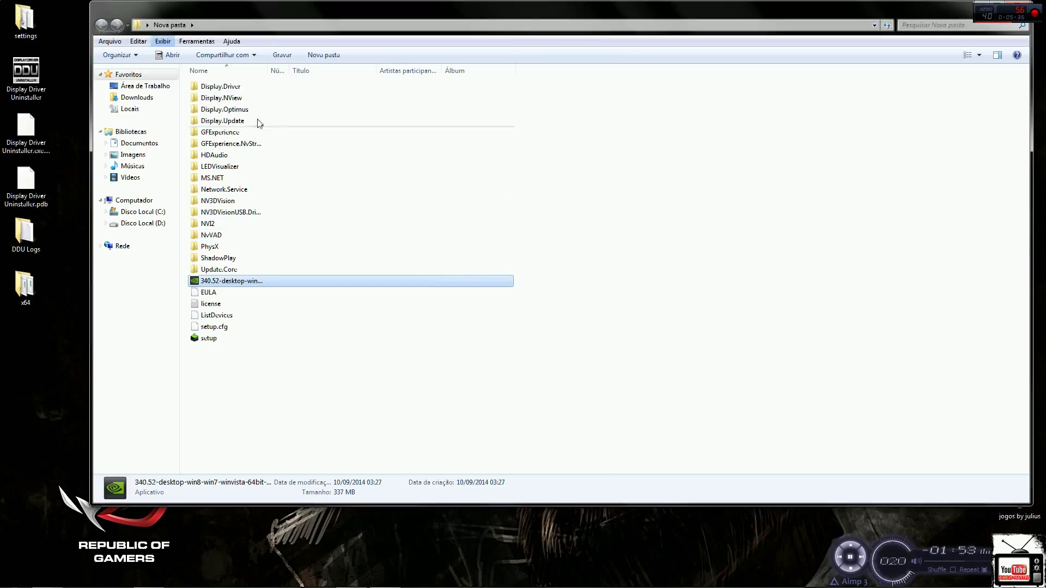
pyautogui.moveTo(362, 7); pyautogui.dragTo(416, 14)
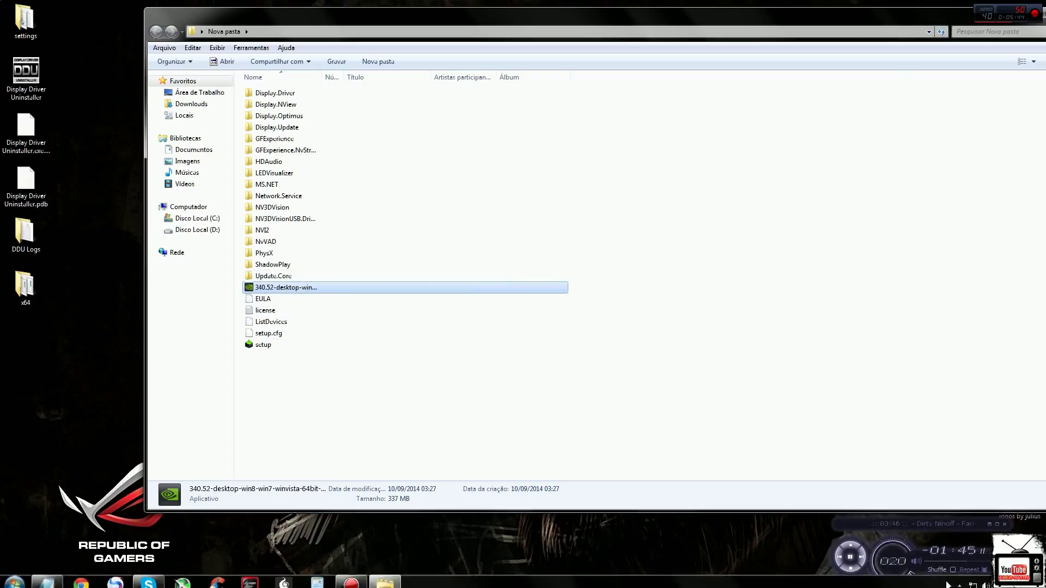
pyautogui.click(958, 580)
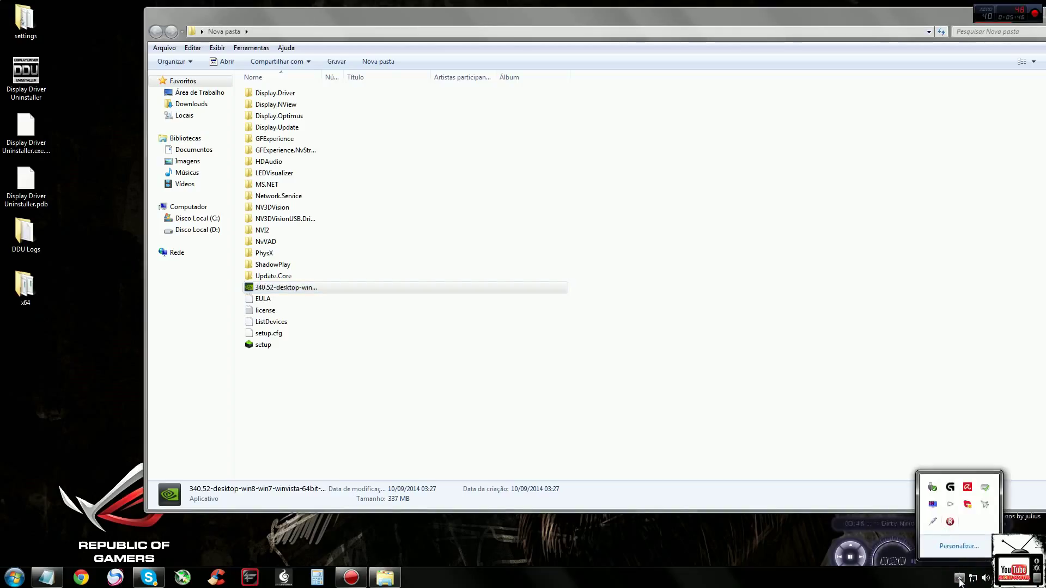
pyautogui.click(959, 579)
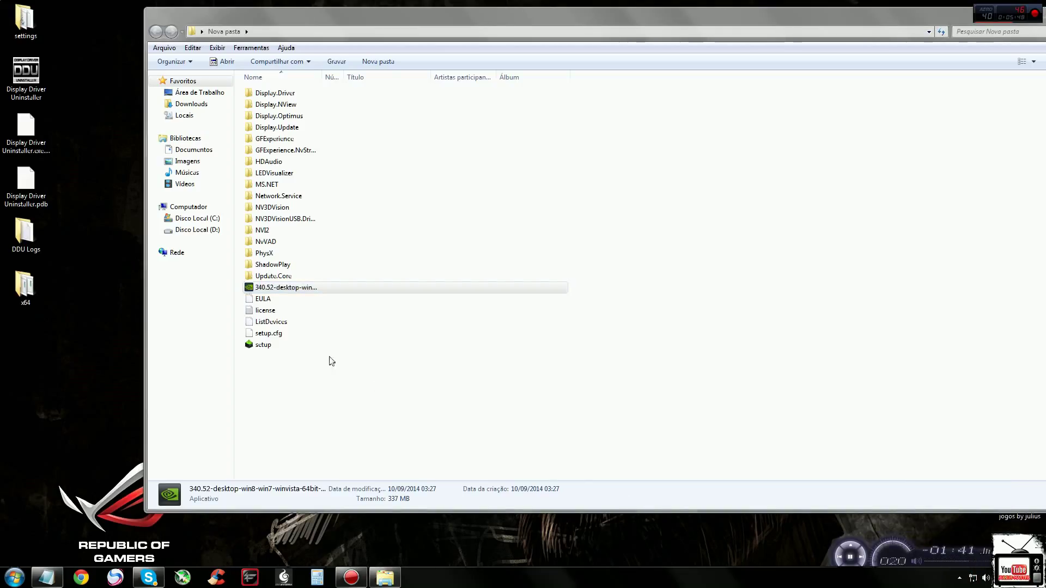
# - Delete the Update.Core and ShadowPlay folders from the extracted driver files
pyautogui.rightClick(277, 278)
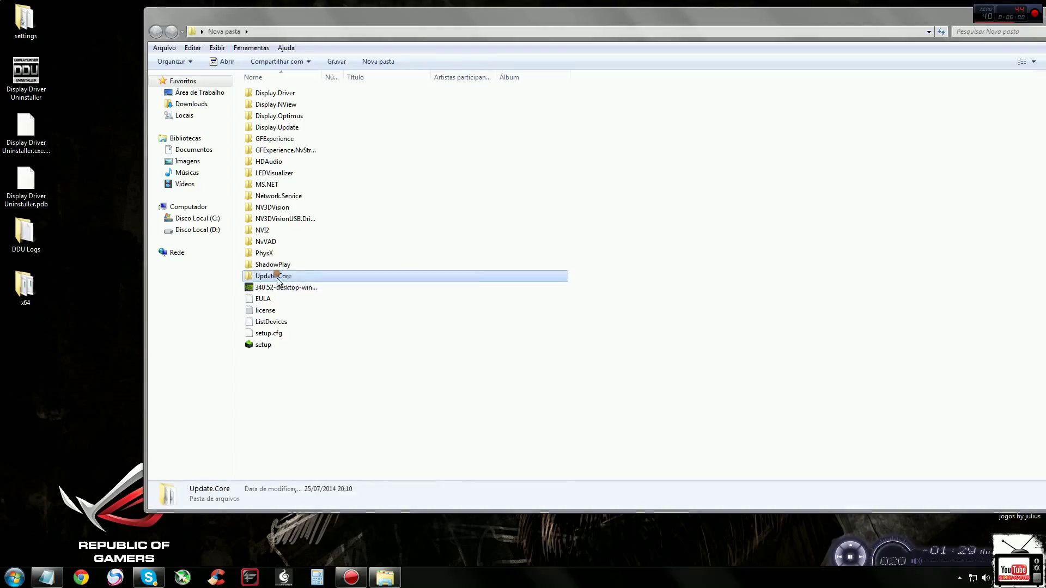
pyautogui.click(316, 496)
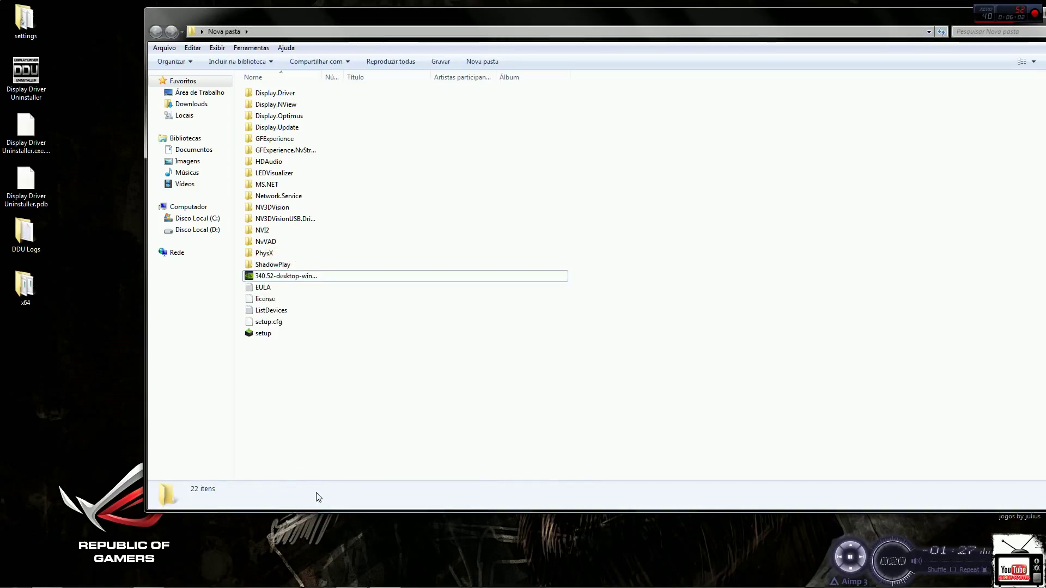
pyautogui.click(271, 265)
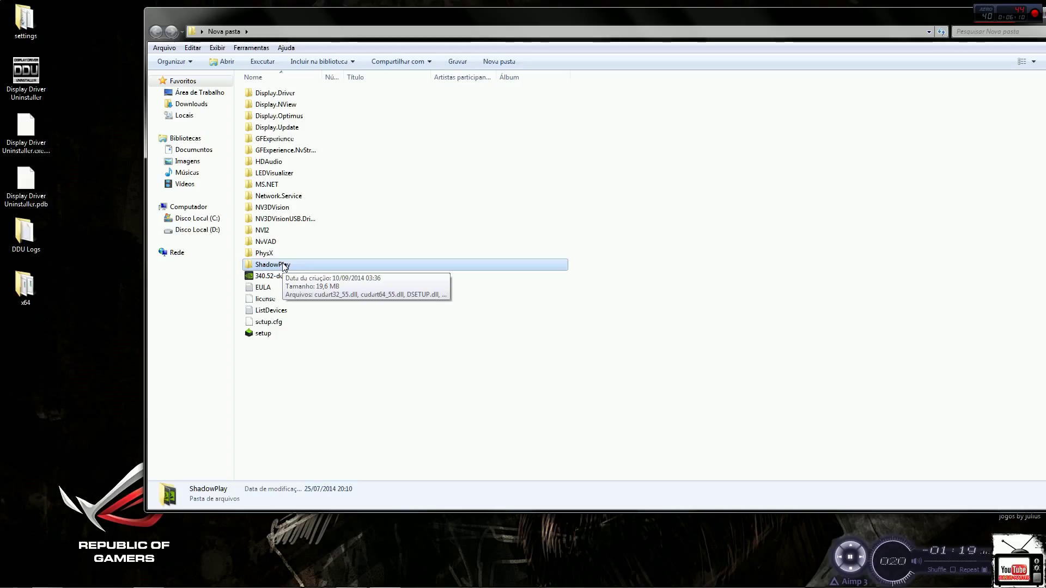
pyautogui.rightClick(284, 267)
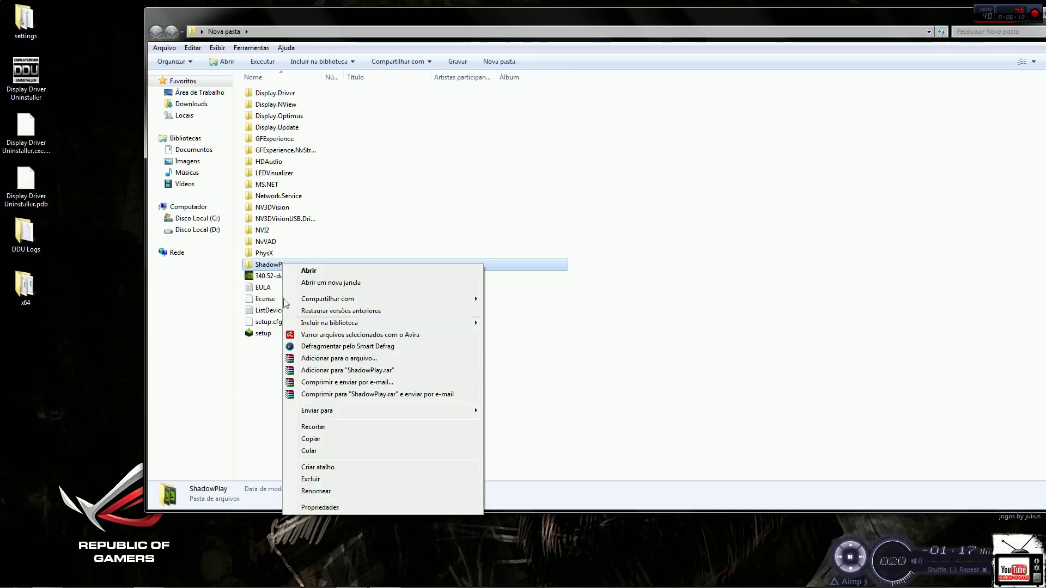
pyautogui.click(311, 479)
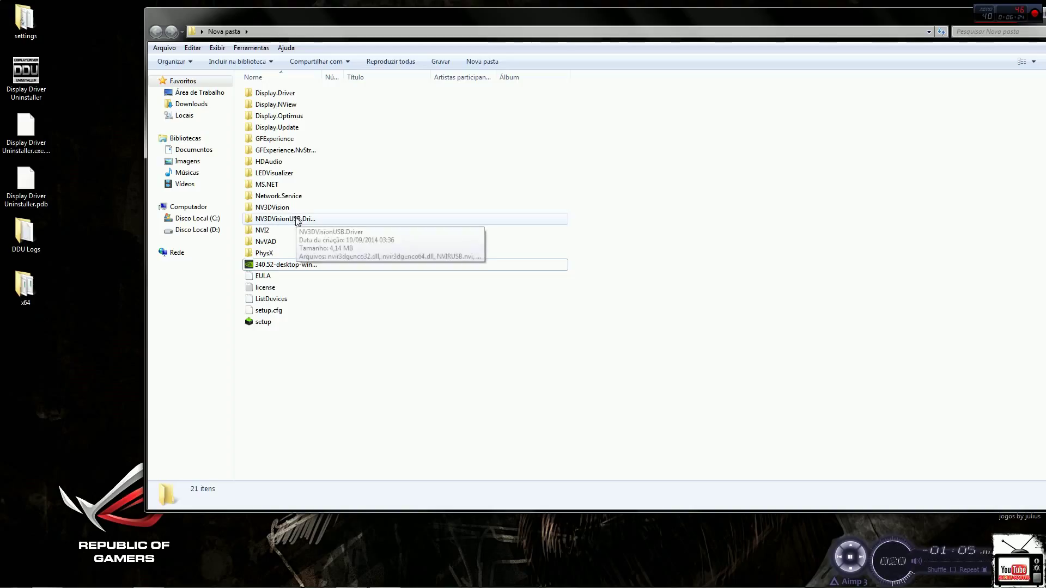
# - Delete the NV3DVisionUSB.Driver and NV3DVision folders from the extracted driver files
pyautogui.rightClick(293, 219)
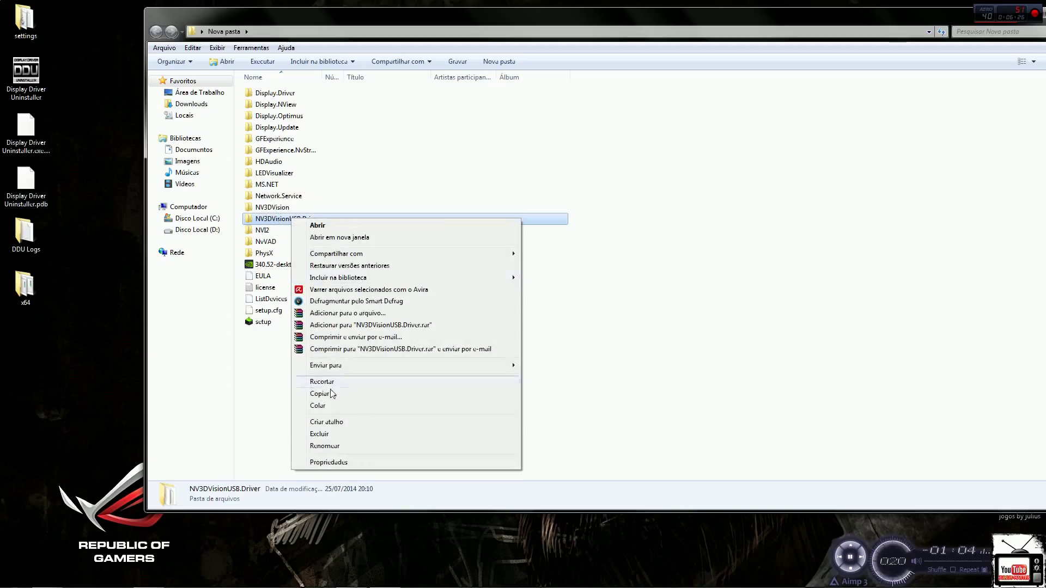
pyautogui.click(336, 433)
pyautogui.rightClick(269, 205)
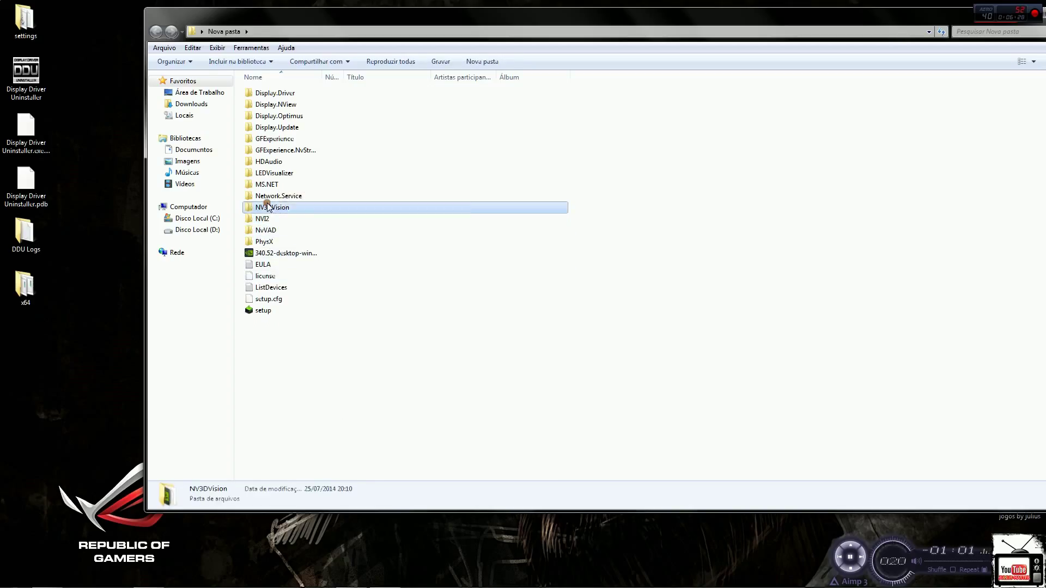
pyautogui.moveTo(308, 355)
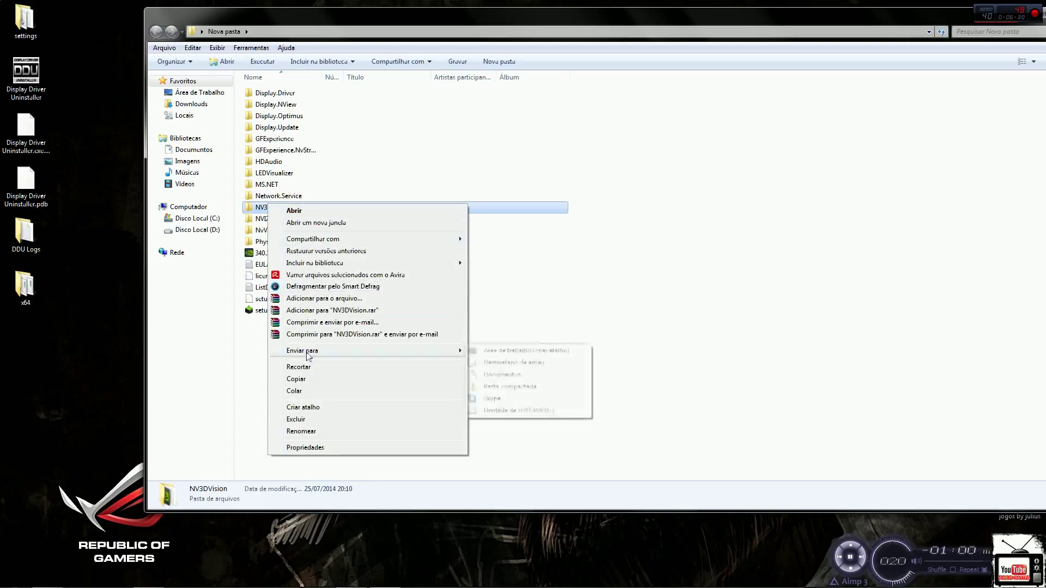
pyautogui.click(324, 418)
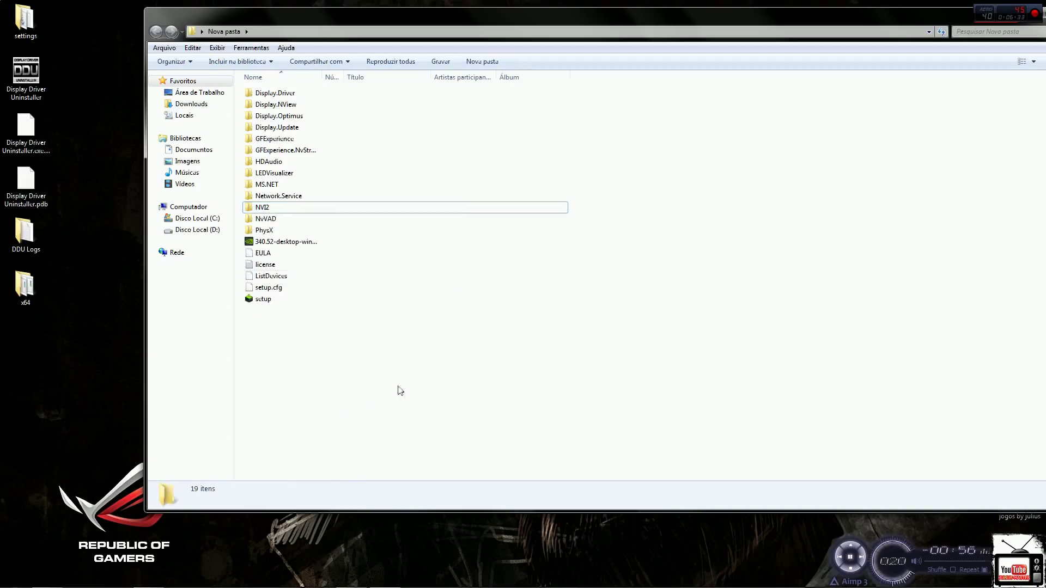
# - Delete the Network.Service and LEDVisualizer folders from the extracted driver files
pyautogui.rightClick(276, 199)
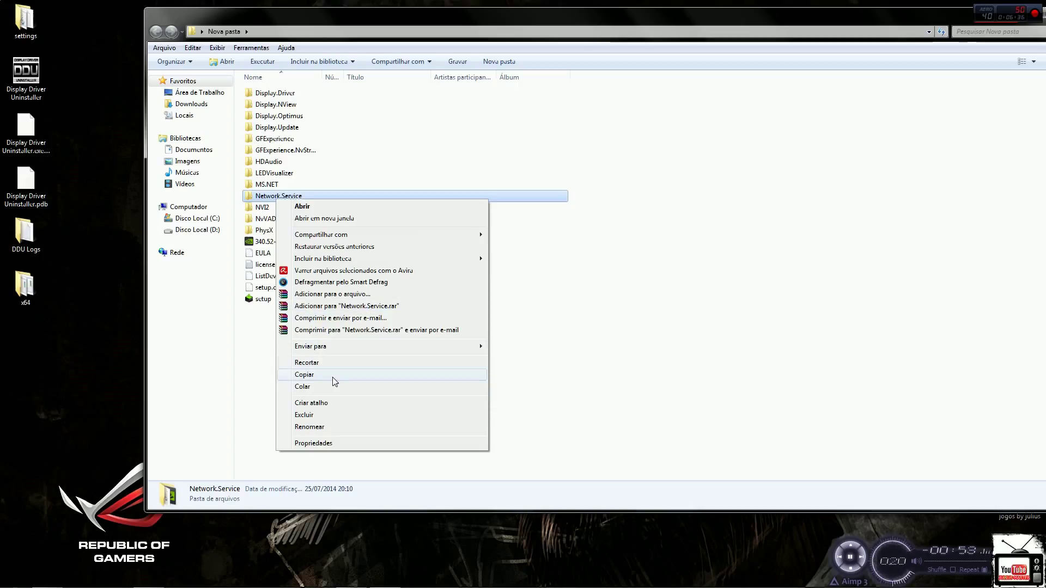
pyautogui.click(336, 417)
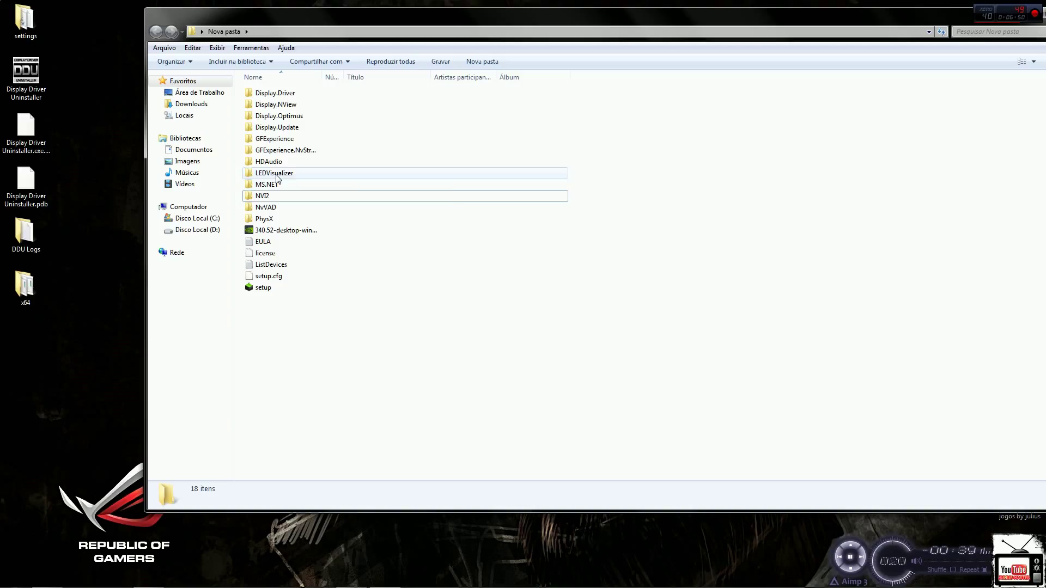
pyautogui.moveTo(279, 178)
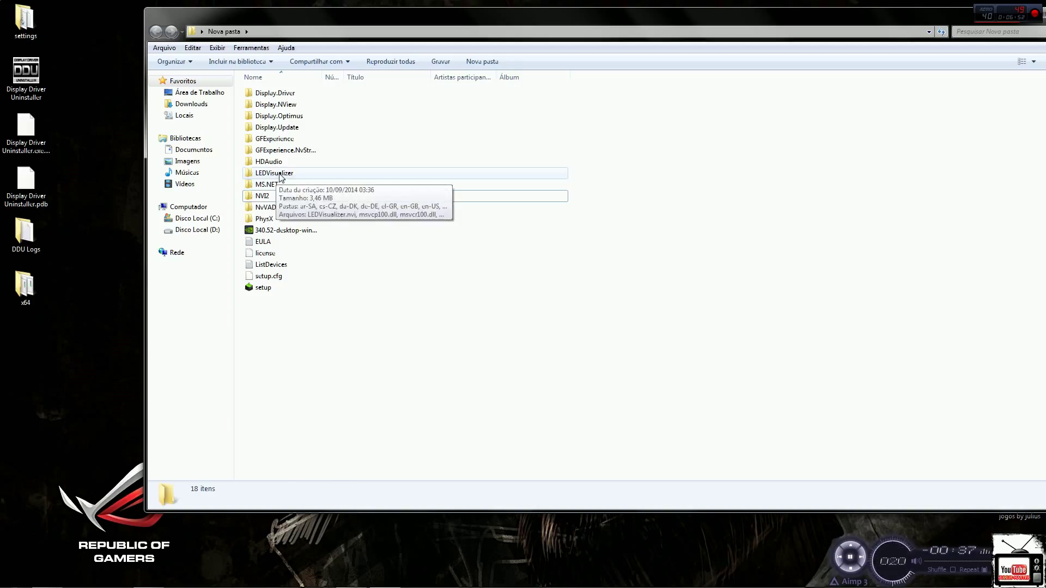
pyautogui.rightClick(281, 178)
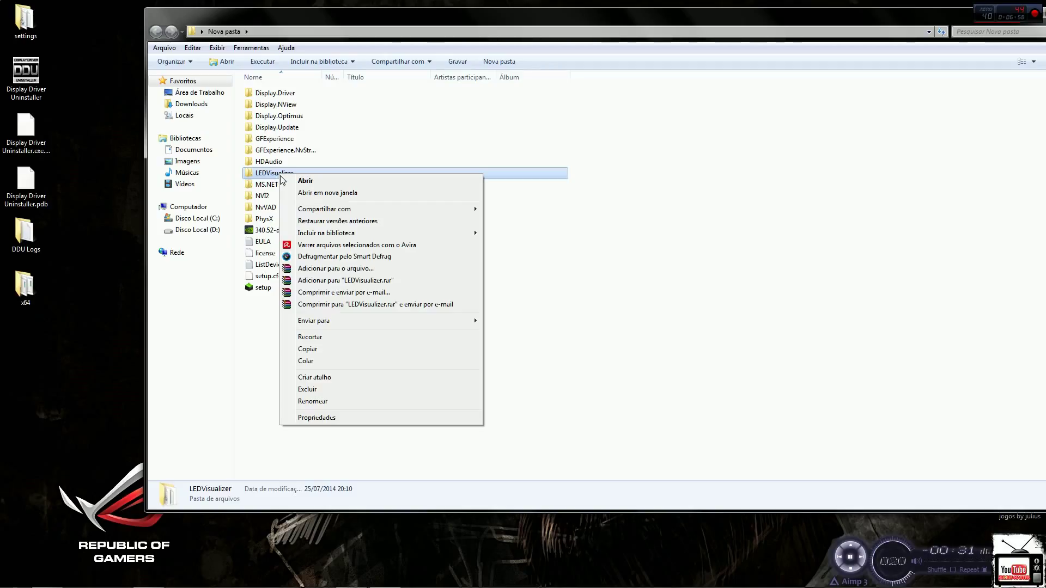
pyautogui.click(337, 388)
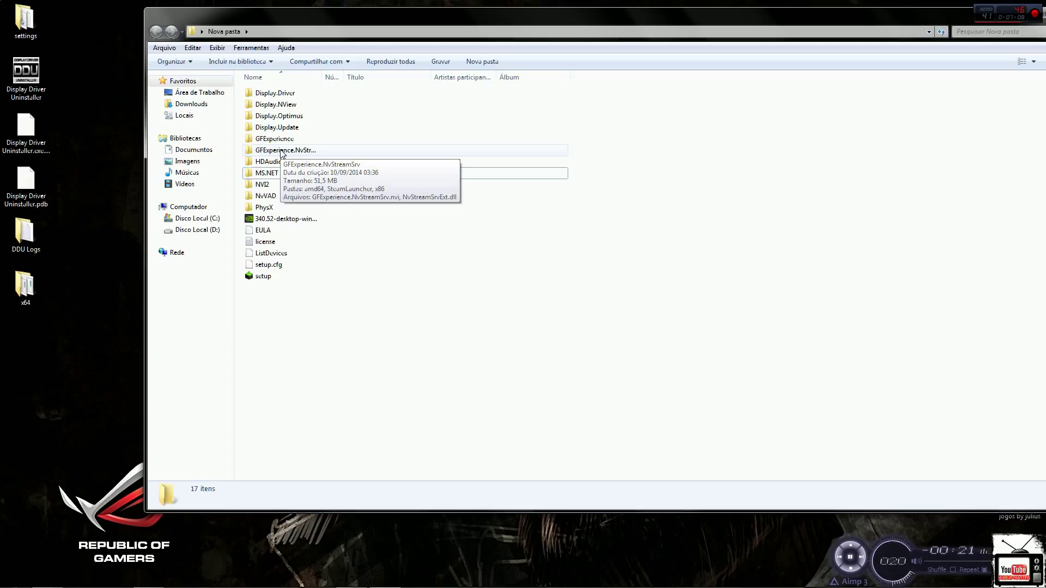
# - Delete the GFExperience.NvStreamSrv, GFExperience and Display.Optimus folders from the extracted driver files
pyautogui.scroll(-7, 898, 582)
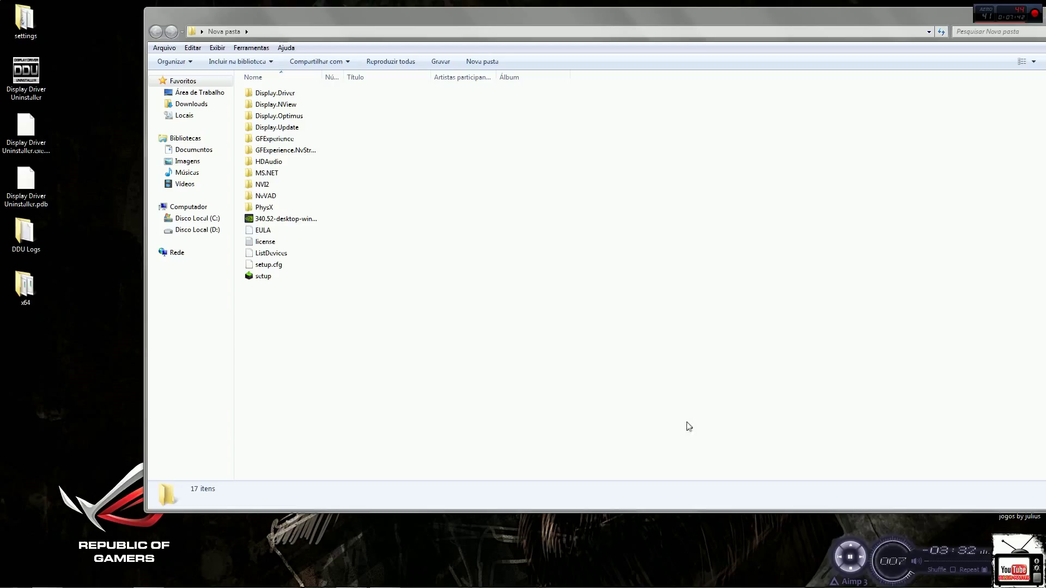
pyautogui.rightClick(258, 152)
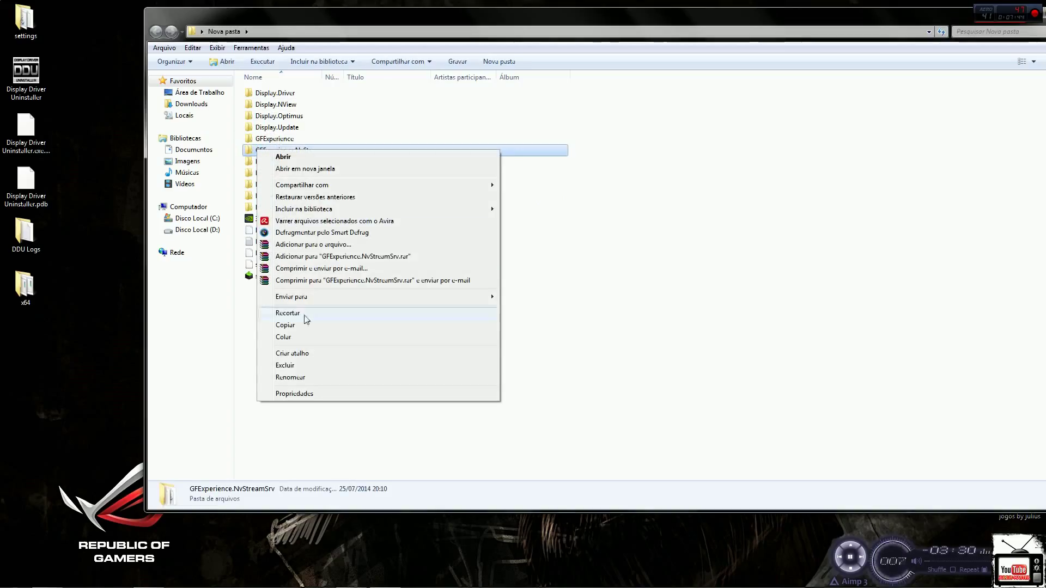
pyautogui.click(306, 366)
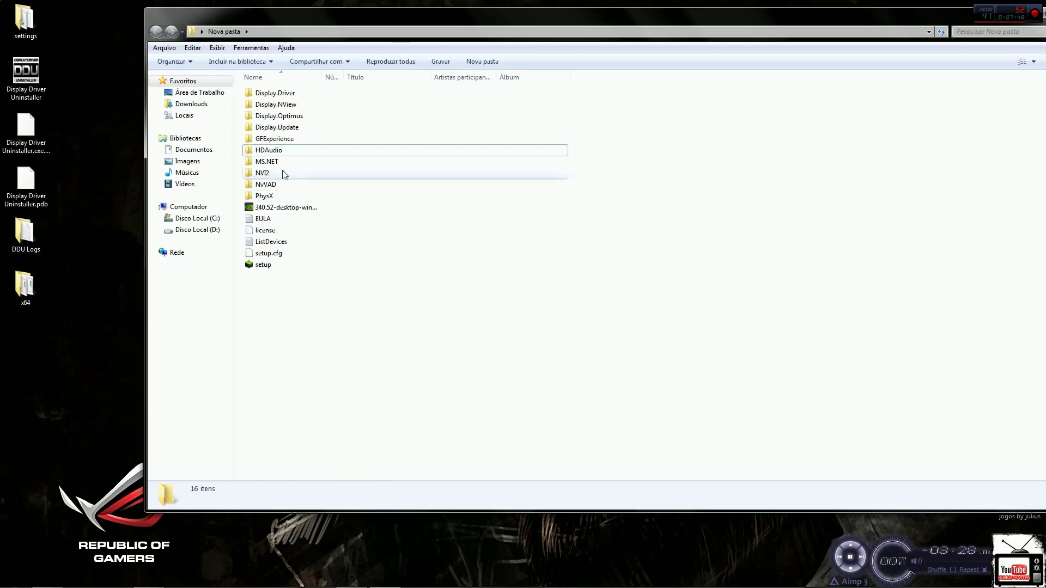
pyautogui.rightClick(273, 138)
pyautogui.click(327, 354)
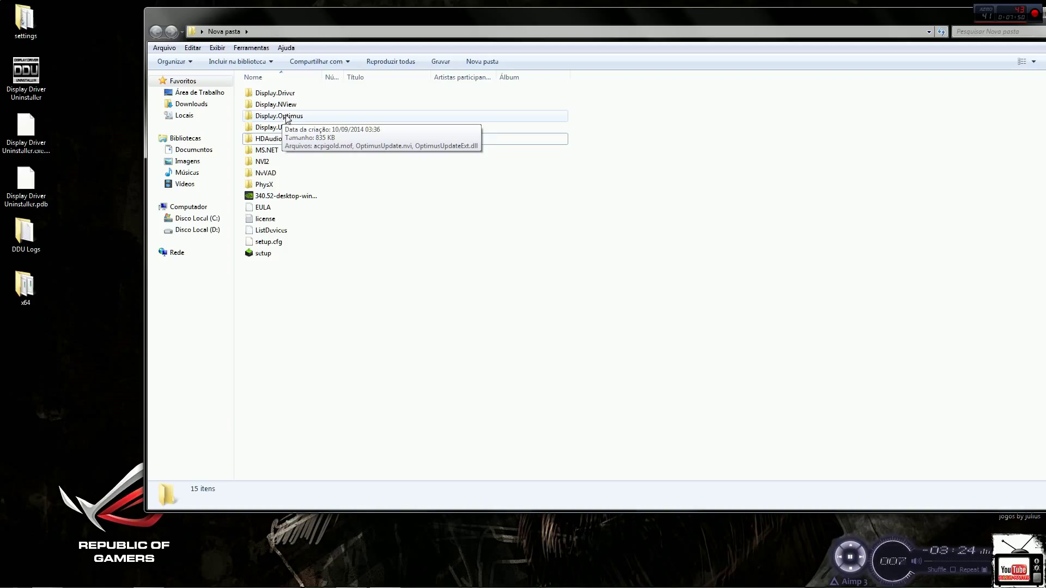
pyautogui.rightClick(291, 117)
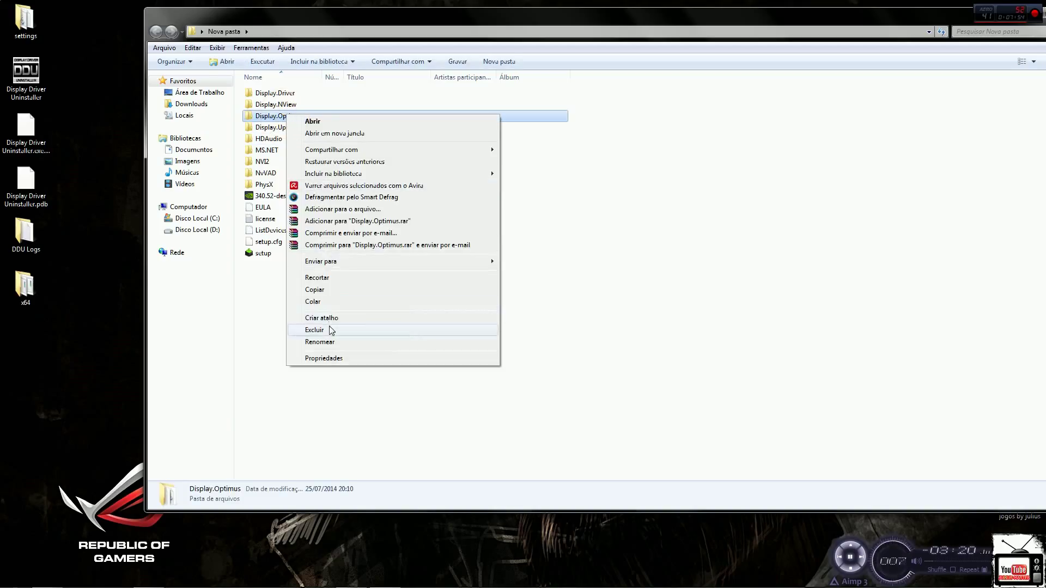
pyautogui.click(331, 330)
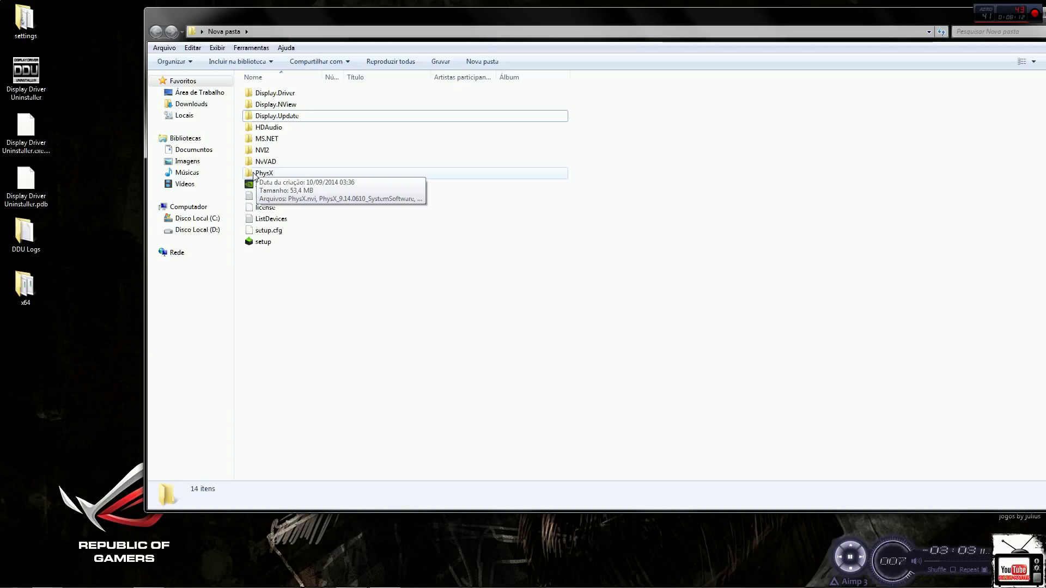
# - Create a desktop shortcut to the setup application in the extracted driver folder
pyautogui.rightClick(269, 243)
pyautogui.moveTo(321, 389)
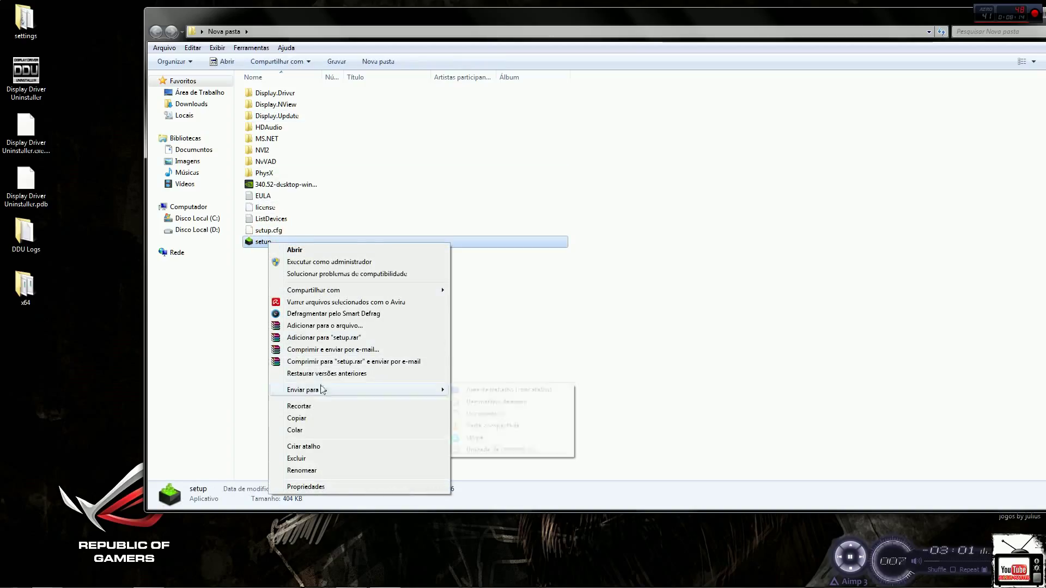
pyautogui.click(468, 389)
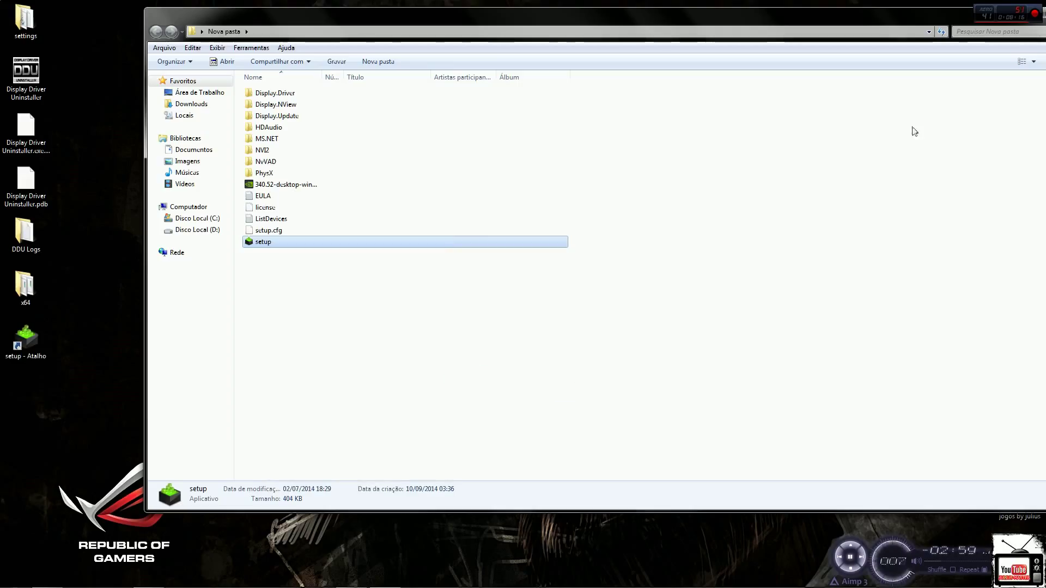
# - Reposition the Nova pasta folder window and minimize it to clear the desktop
pyautogui.click(944, 6)
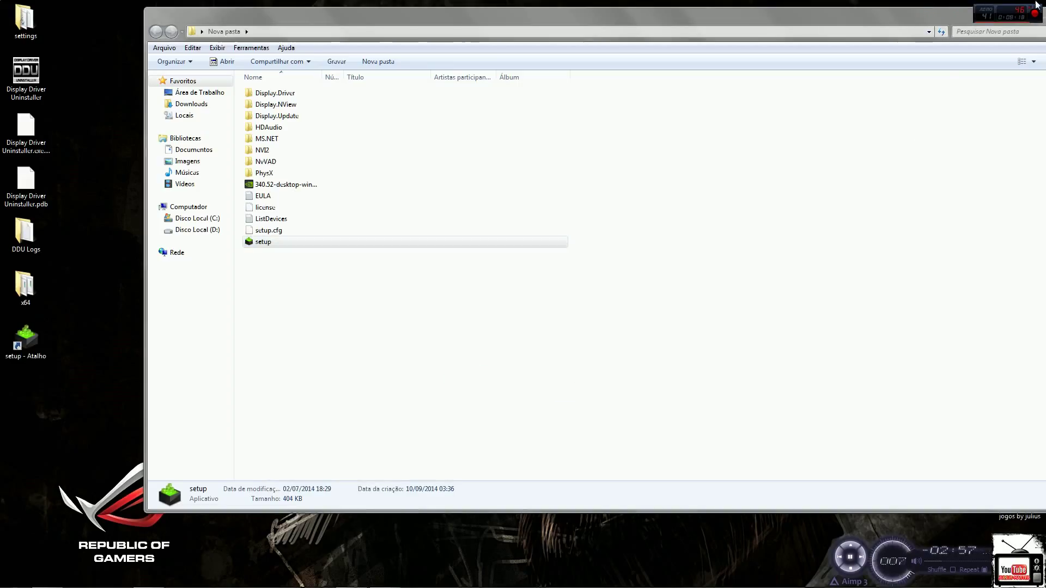
pyautogui.click(688, 15)
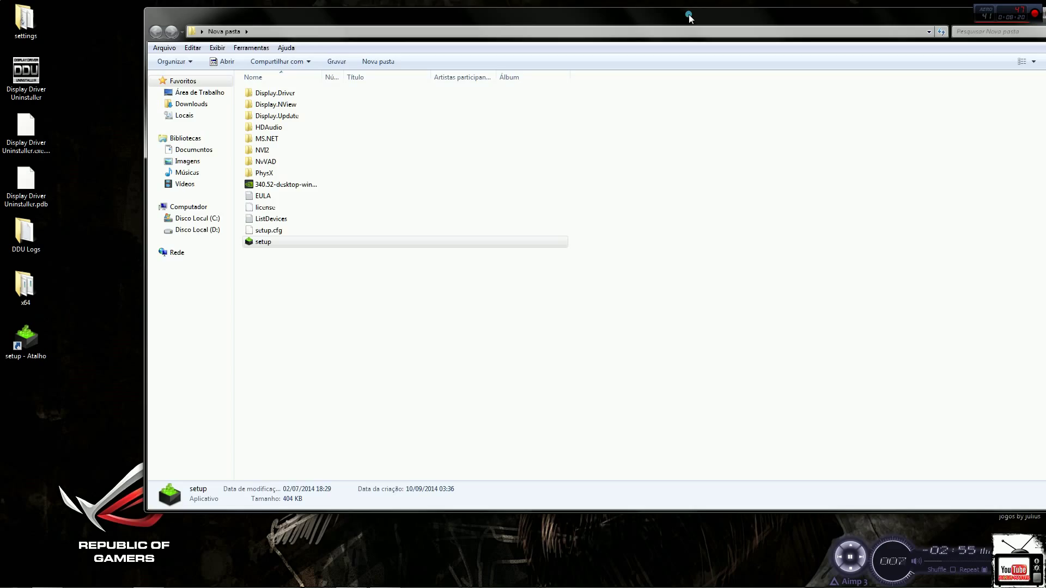
pyautogui.moveTo(689, 14); pyautogui.dragTo(649, 77)
pyautogui.hotkey('alt', 'F4')
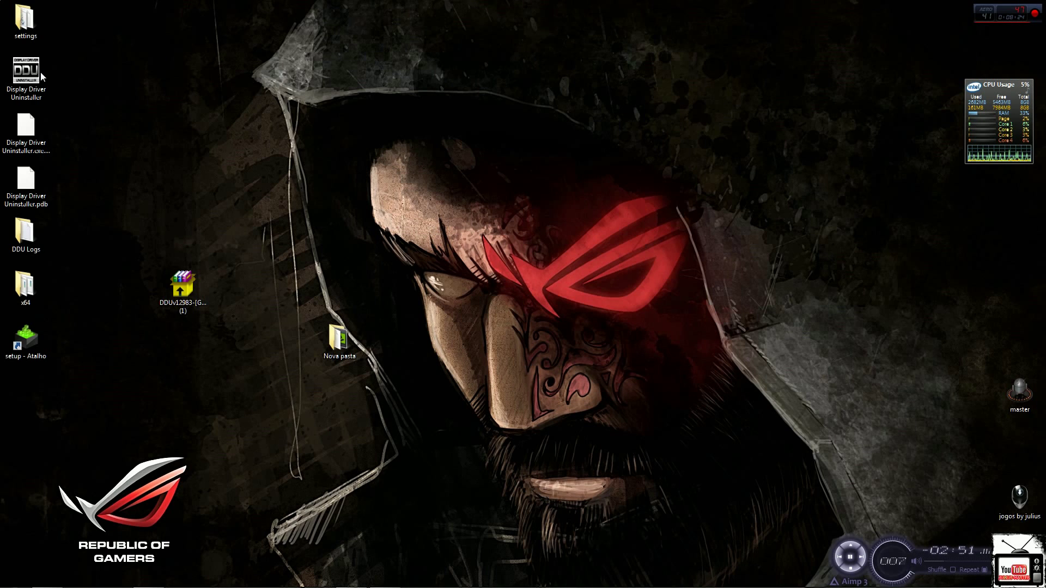
pyautogui.doubleClick(344, 353)
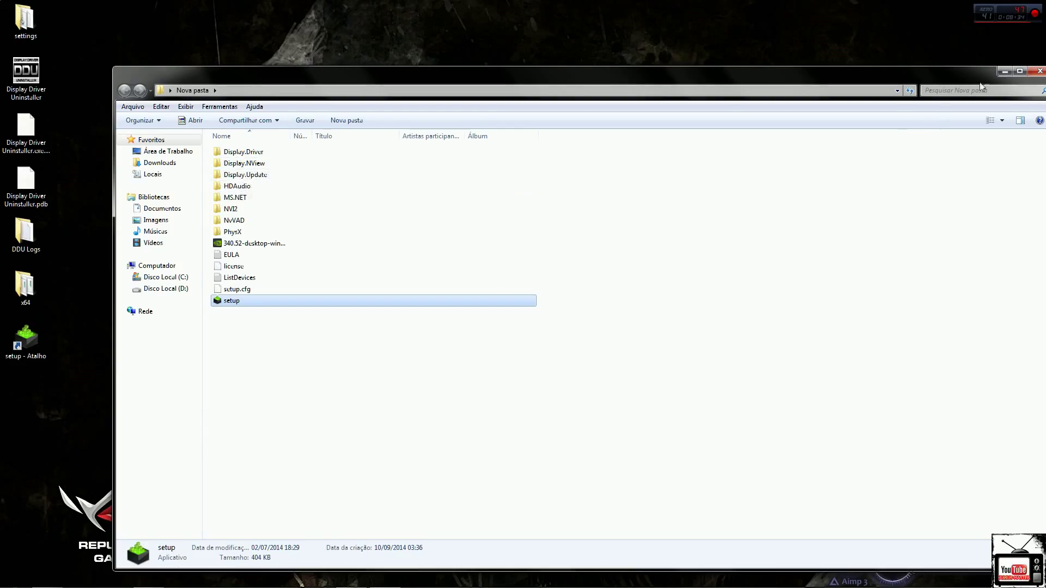
pyautogui.click(1003, 72)
# - Show the hidden notification area icons and close the overview again
pyautogui.rightClick(424, 146)
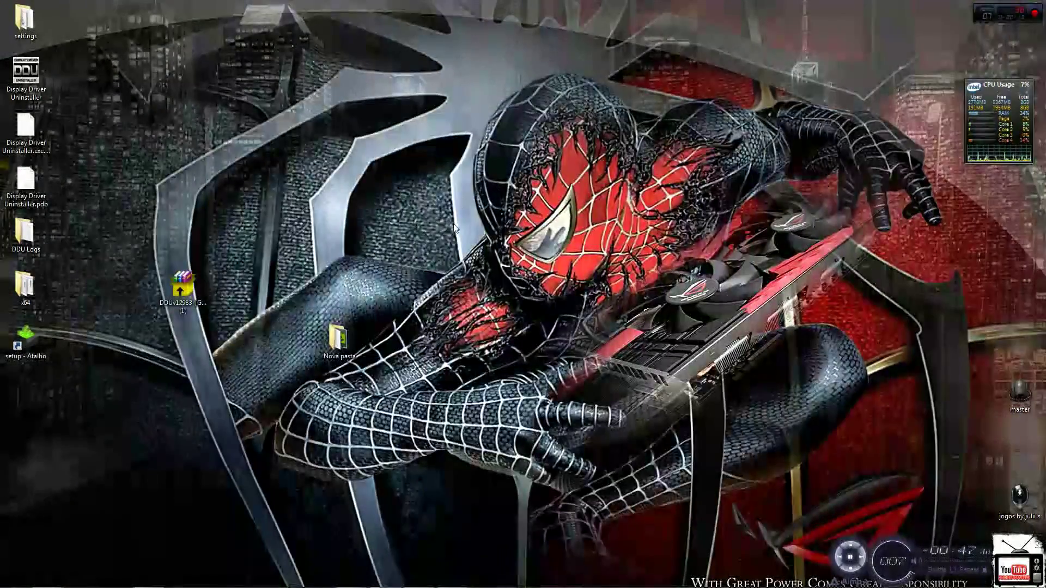
pyautogui.rightClick(439, 240)
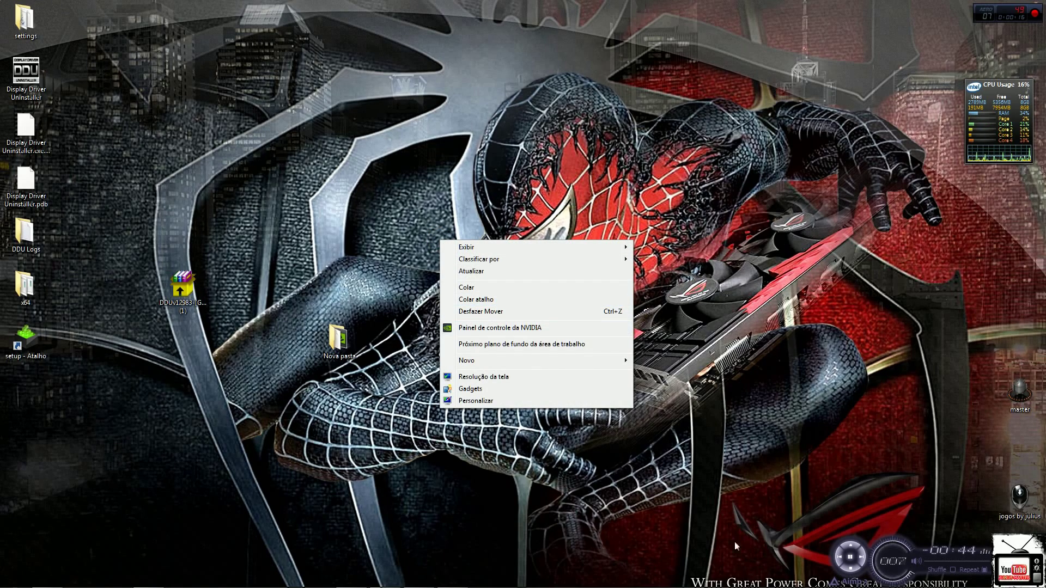
pyautogui.moveTo(886, 582)
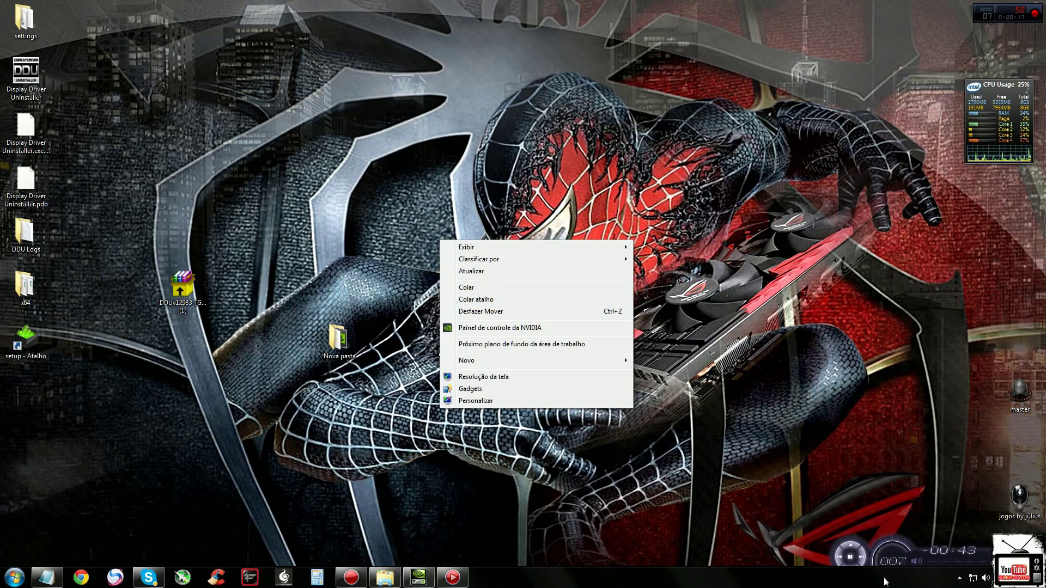
pyautogui.click(959, 578)
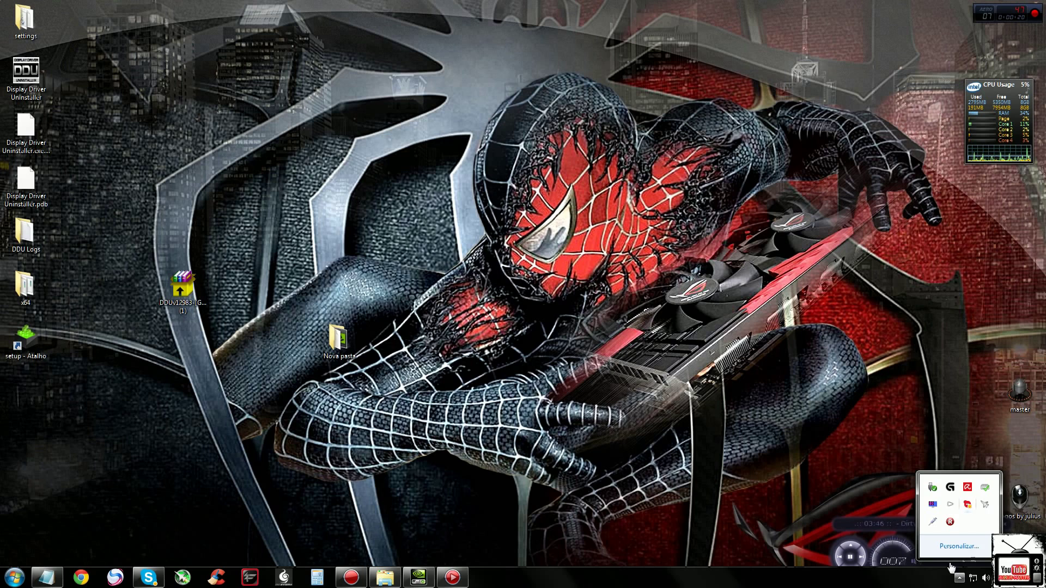
pyautogui.click(958, 579)
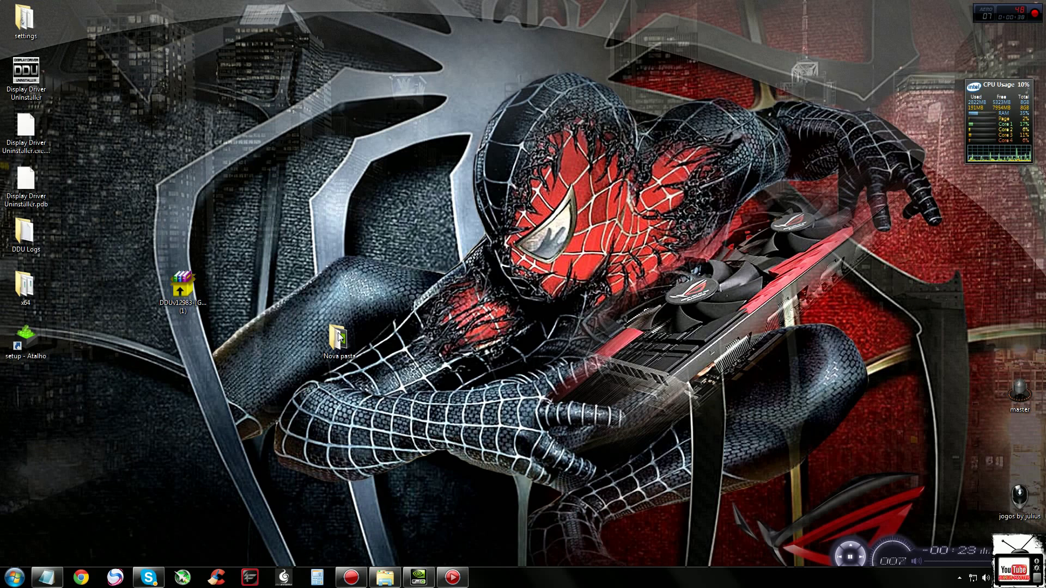
# - Open the NVIDIA Control Panel for the global 3D settings
pyautogui.rightClick(482, 284)
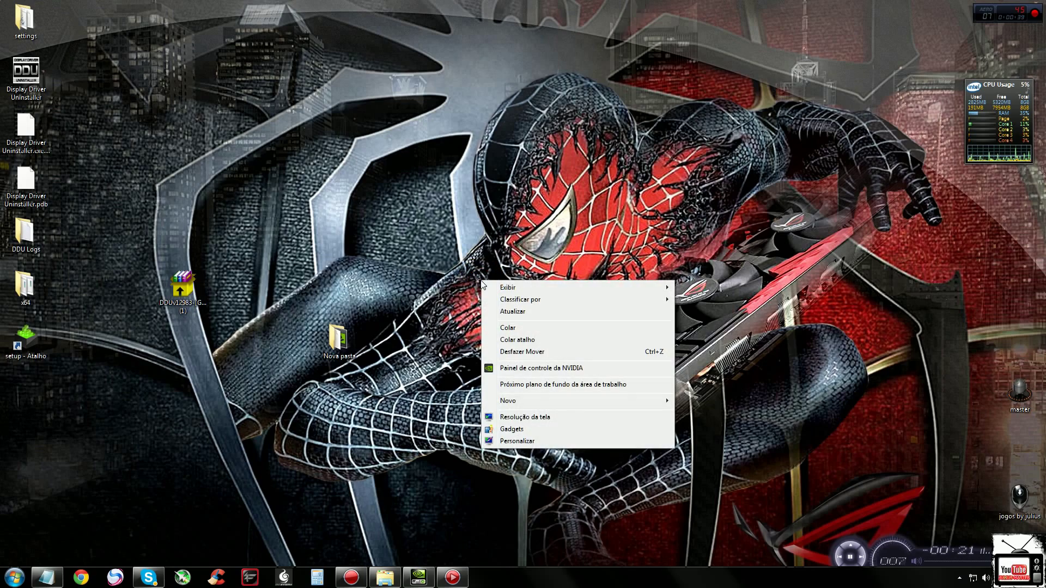
pyautogui.rightClick(503, 237)
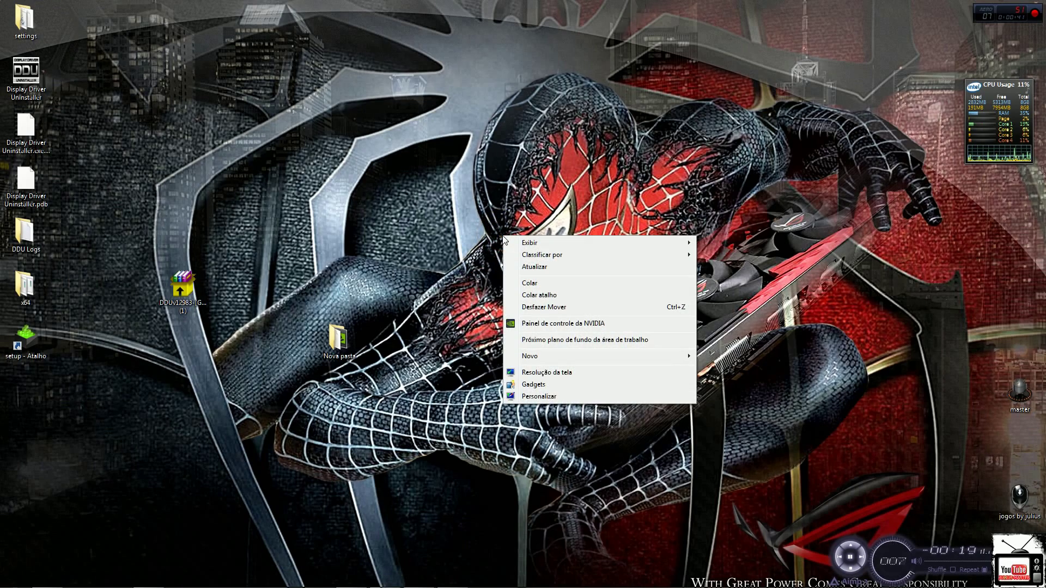
pyautogui.click(559, 325)
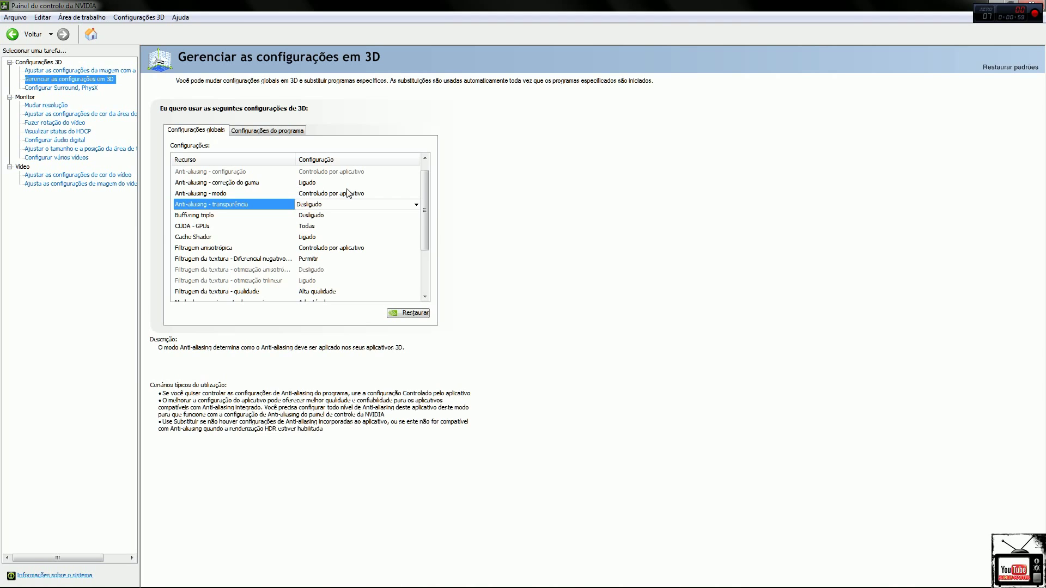
# - Open the choices for "Anti-aliasing - modo" in the global settings and select "Controlado por aplicativo"
pyautogui.click(320, 194)
pyautogui.click(319, 194)
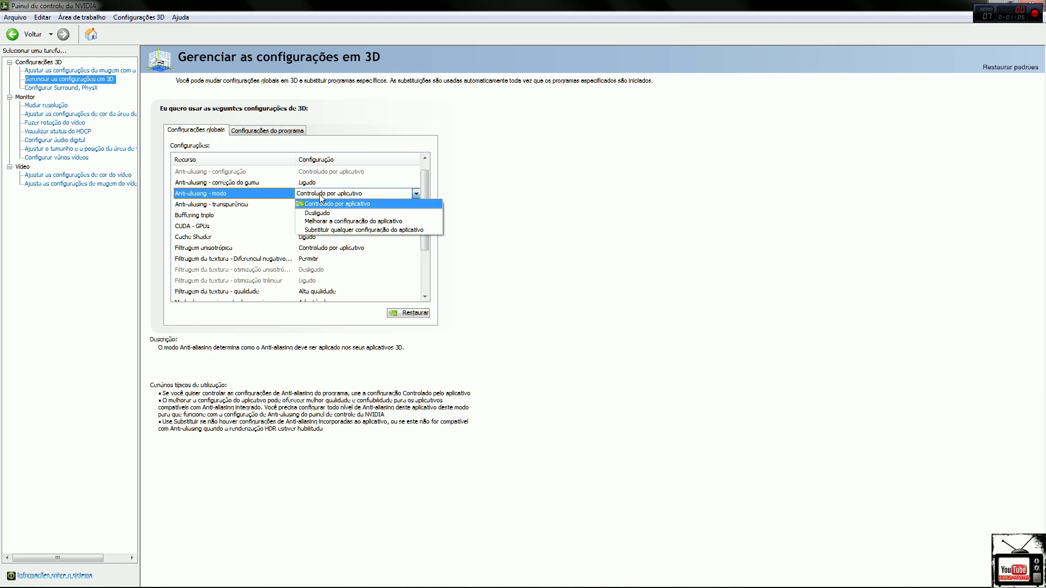
pyautogui.click(322, 204)
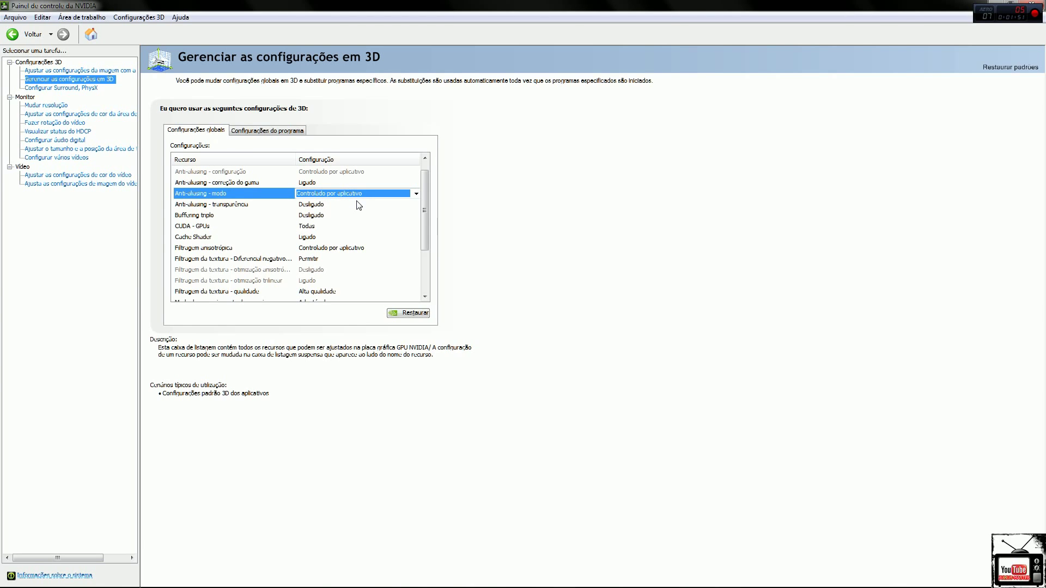
pyautogui.moveTo(362, 205)
pyautogui.moveTo(290, 214)
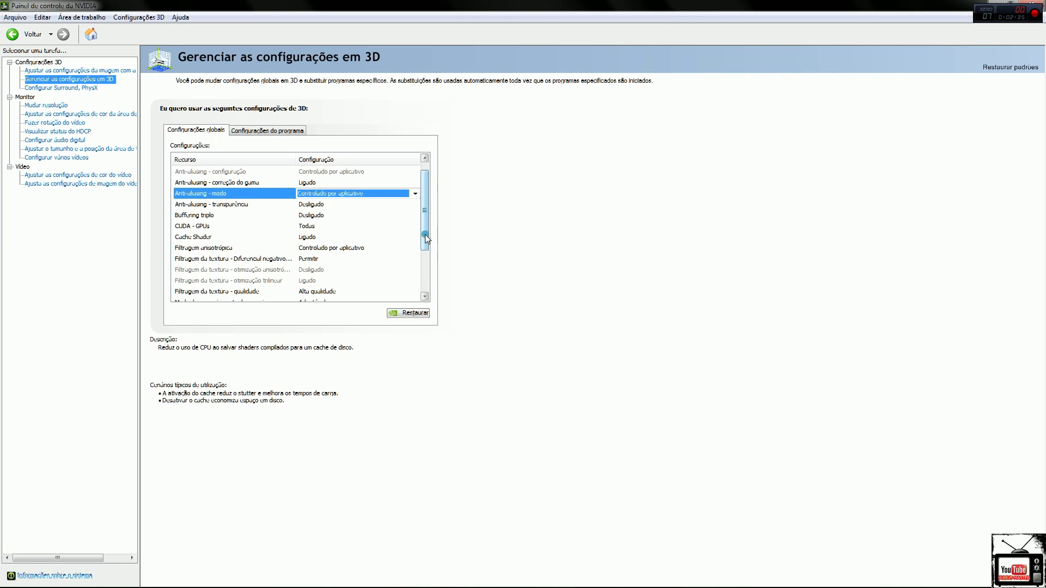
# - Switch "Filtragem da textura - qualidade" to "Qualidade" and back to "Alta qualidade"
pyautogui.moveTo(425, 235); pyautogui.dragTo(428, 251)
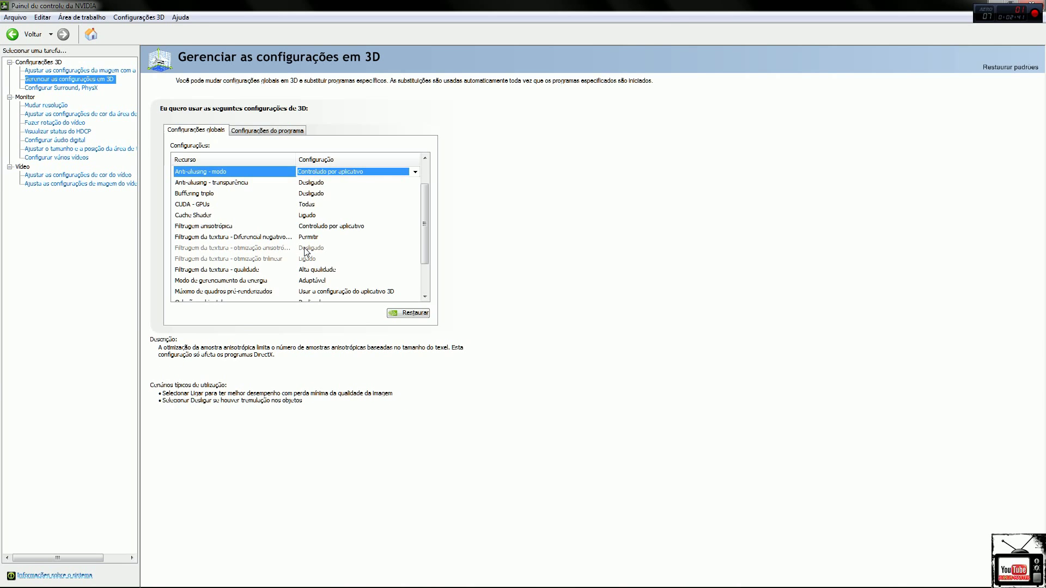
pyautogui.click(313, 271)
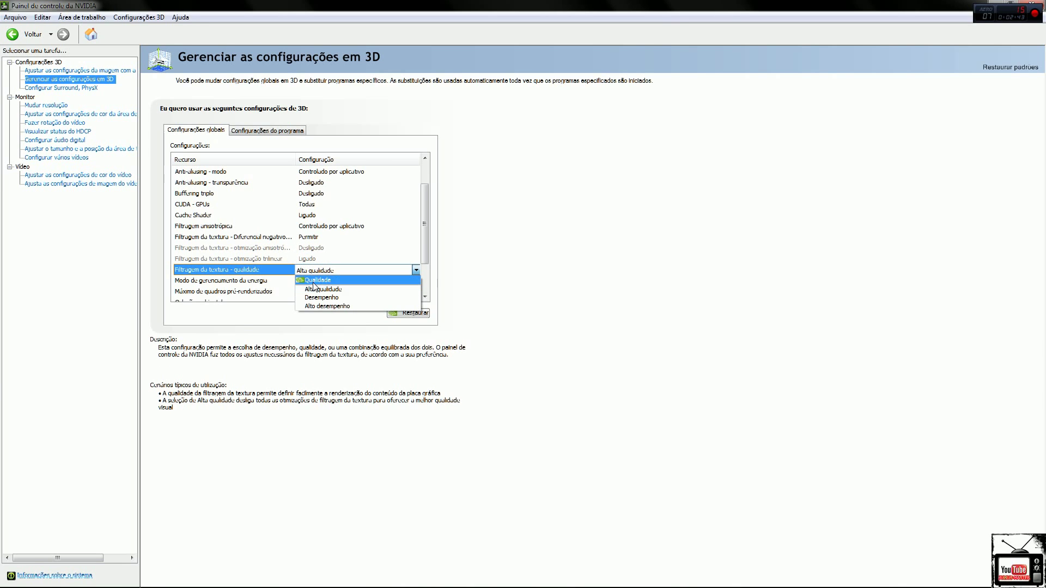
pyautogui.click(317, 280)
pyautogui.moveTo(422, 235); pyautogui.dragTo(423, 270)
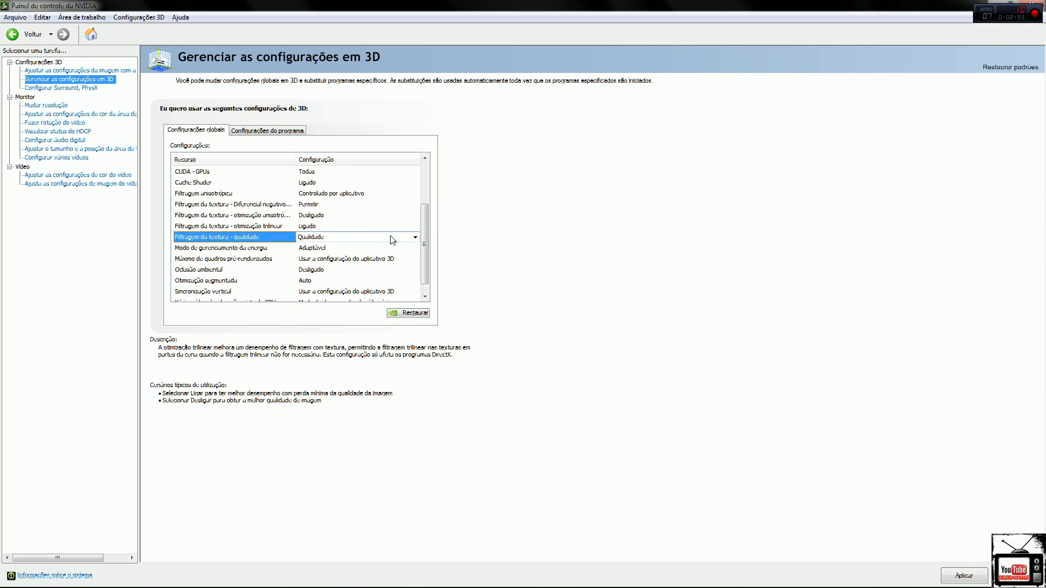
pyautogui.click(415, 237)
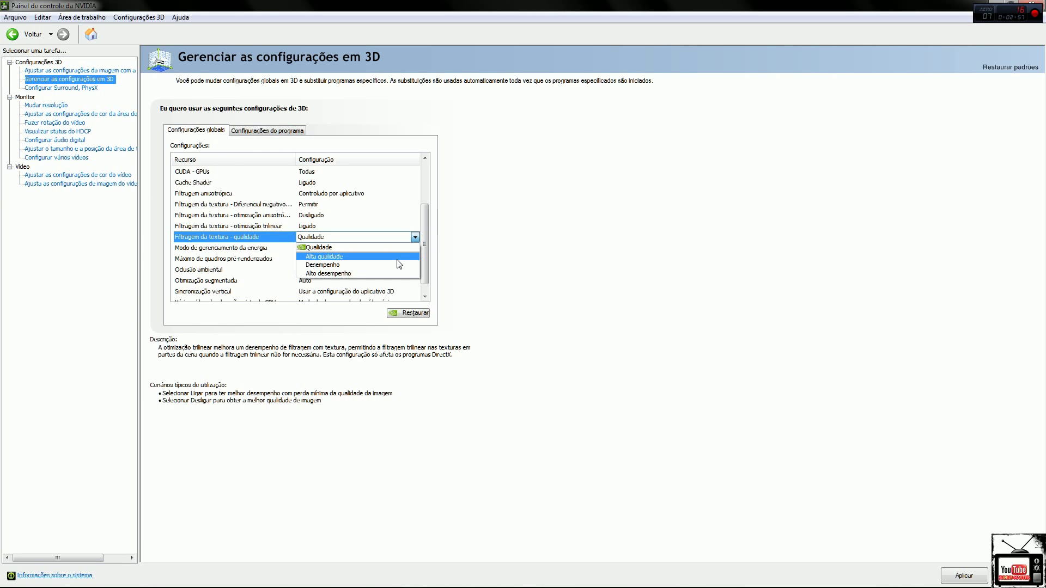
pyautogui.click(397, 257)
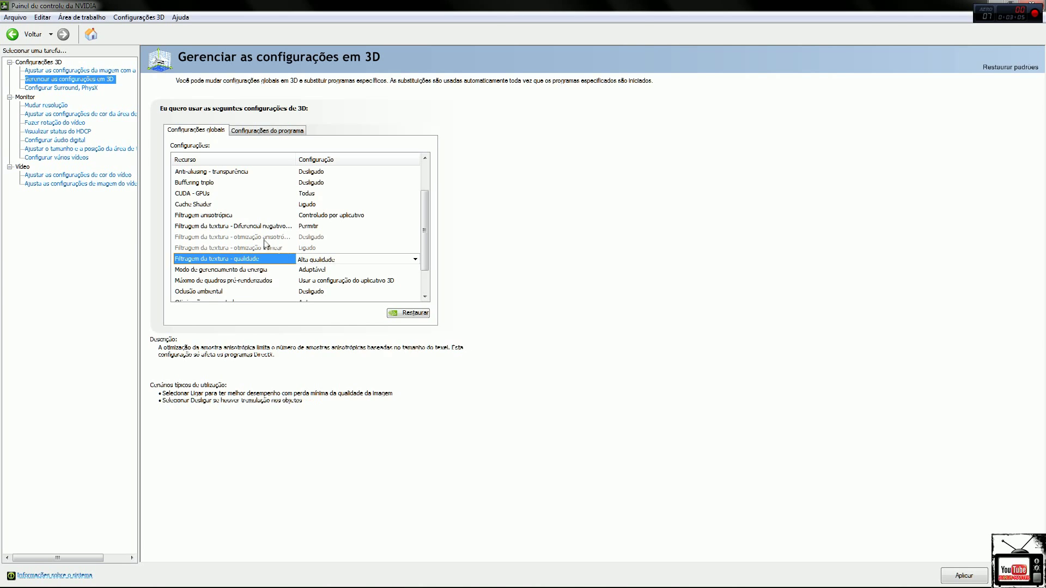
# - Switch "Filtragem da textura - qualidade" to "Alto desempenho" and back to "Alta qualidade"
pyautogui.scroll(-1, 423, 233)
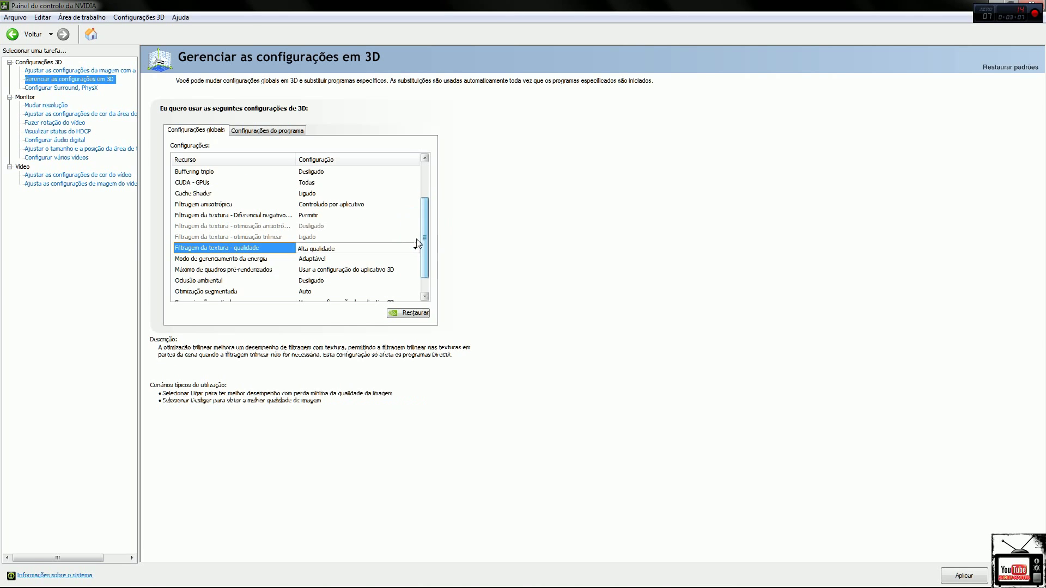
pyautogui.click(415, 248)
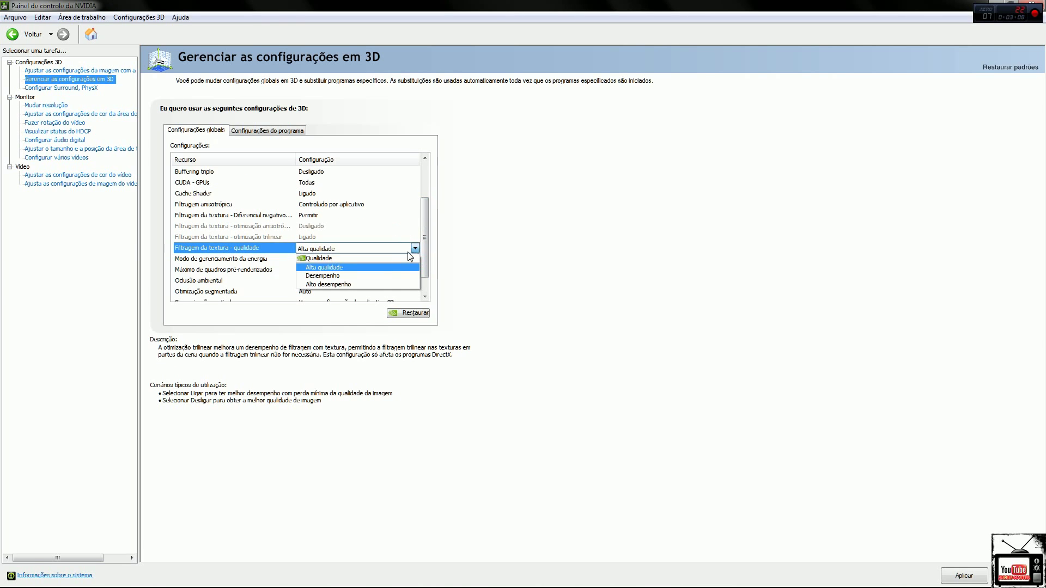
pyautogui.click(379, 285)
pyautogui.scroll(2, 426, 243)
pyautogui.scroll(-2, 426, 243)
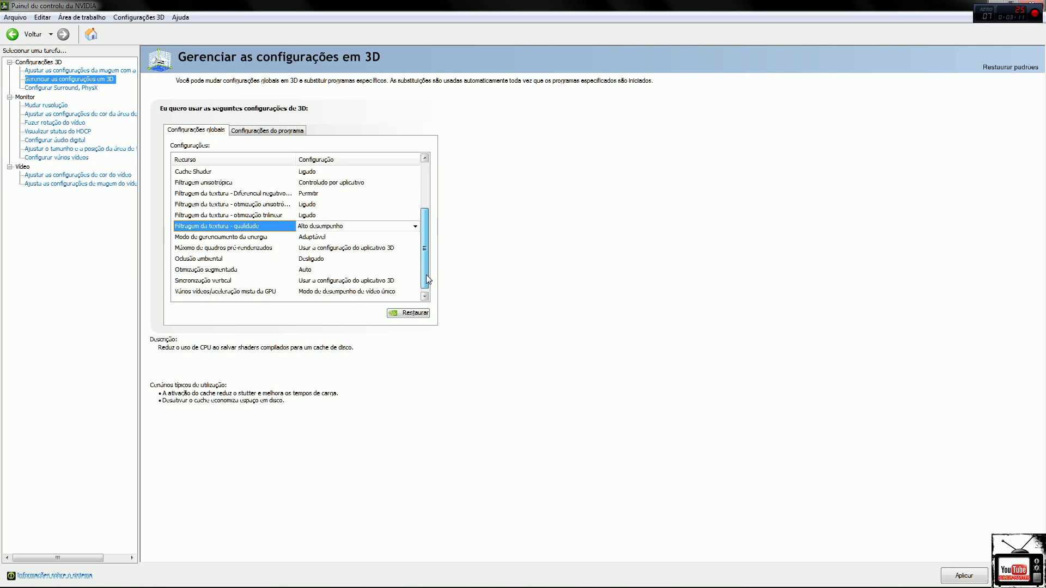
pyautogui.click(415, 227)
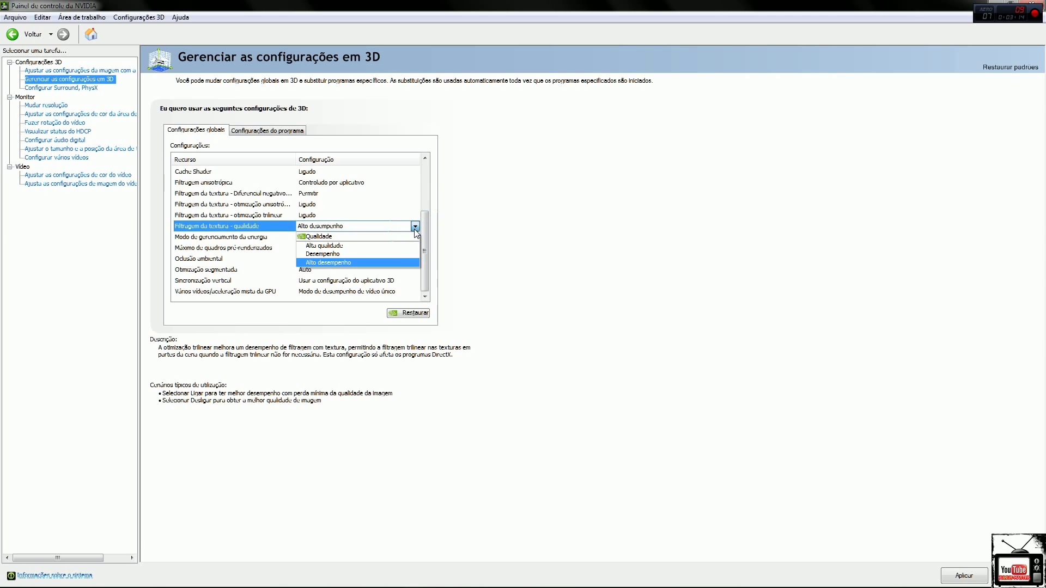
pyautogui.click(383, 245)
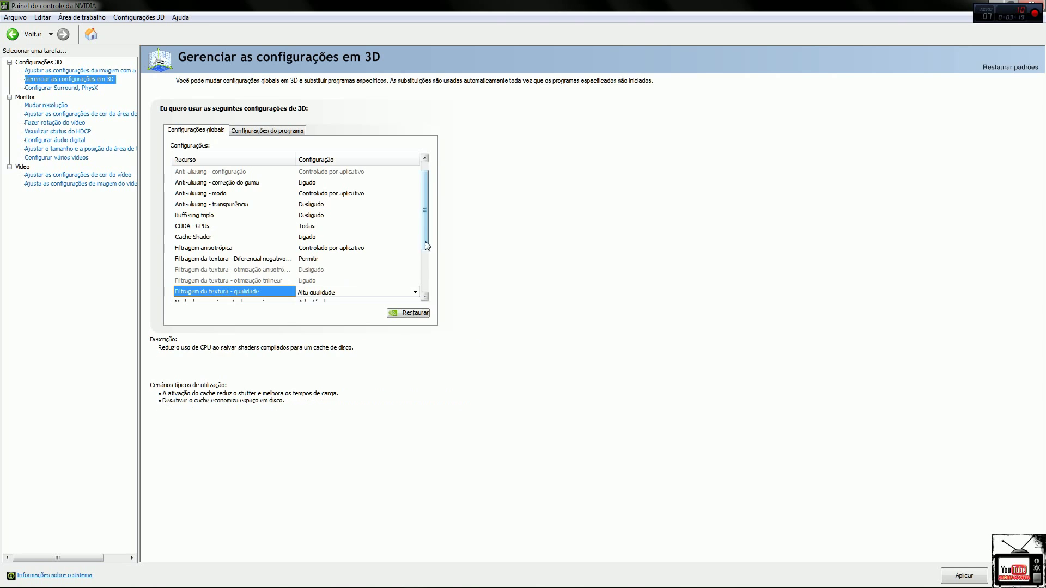
# - Switch "Filtragem da textura - qualidade" to "Qualidade" and from there to "Alto desempenho"
pyautogui.scroll(-2, 426, 246)
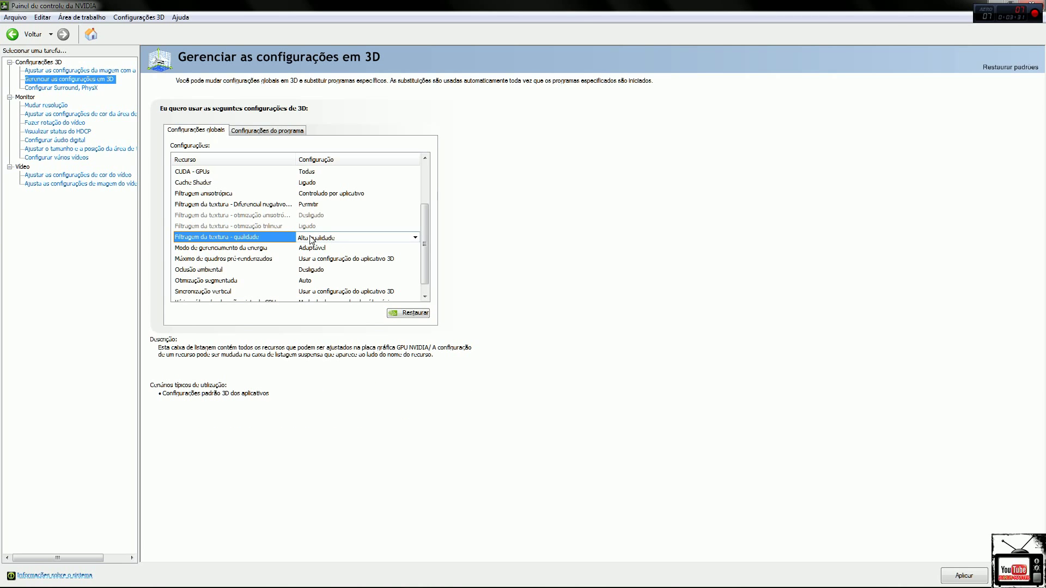
pyautogui.click(418, 241)
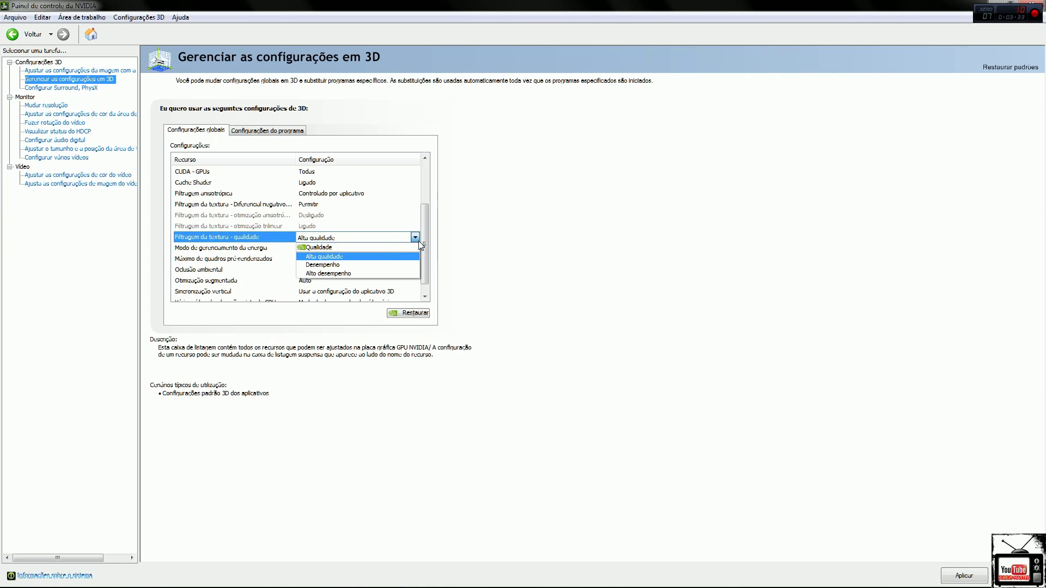
pyautogui.click(413, 248)
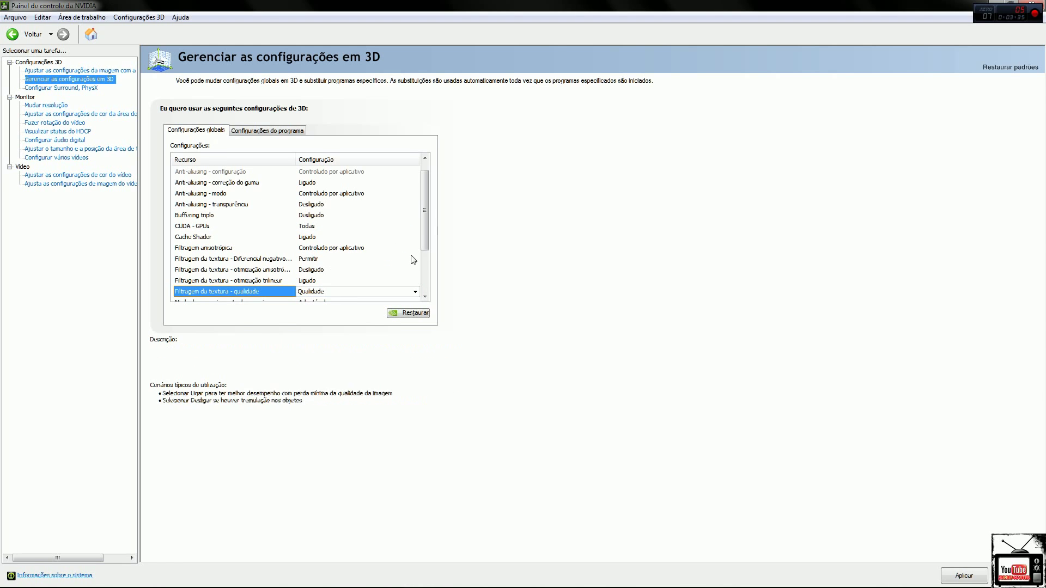
pyautogui.moveTo(424, 226); pyautogui.dragTo(424, 259)
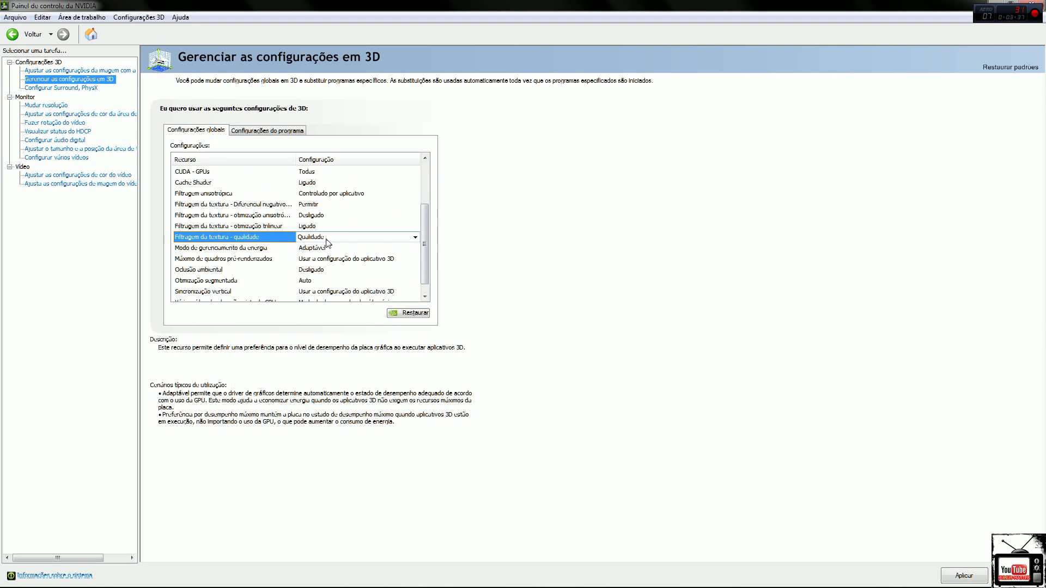
pyautogui.click(415, 237)
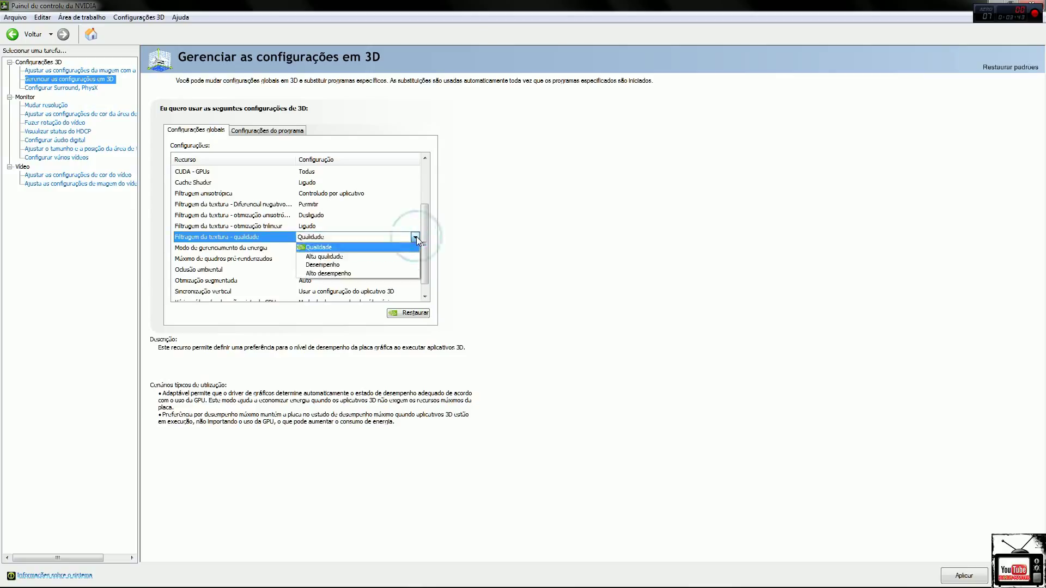
pyautogui.click(393, 273)
# - Set "Filtragem da textura - qualidade" to "Qualidade"
pyautogui.moveTo(422, 236); pyautogui.dragTo(426, 283)
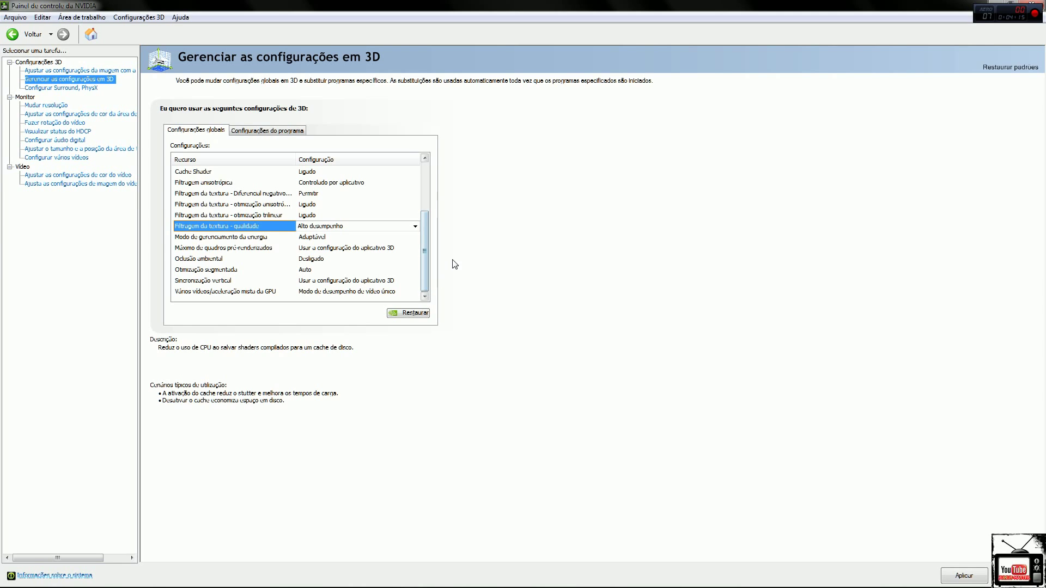
pyautogui.click(417, 226)
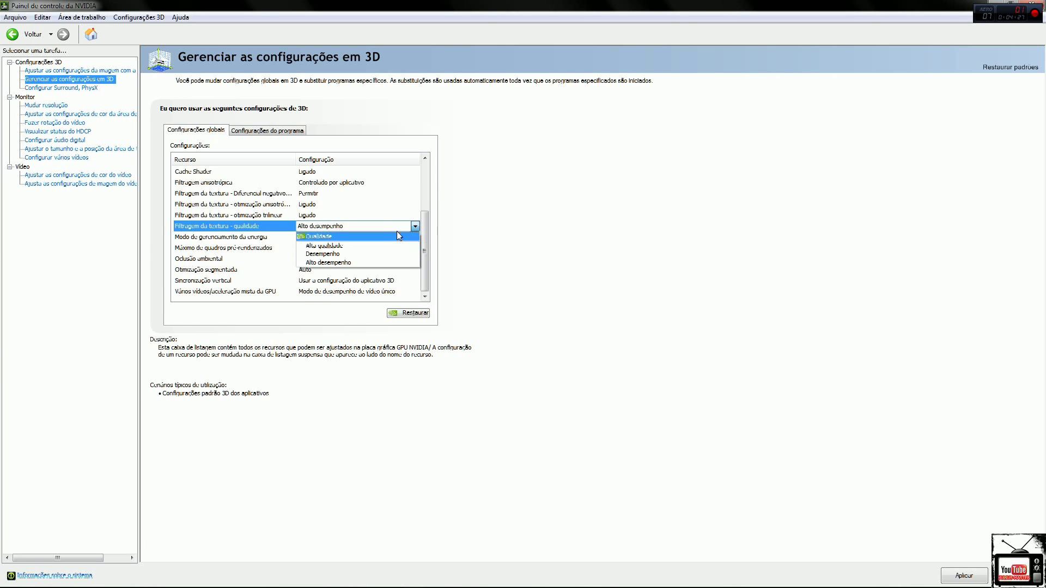
pyautogui.click(396, 236)
# - Review "Modo de gerenciamento da energia", the choices for "Otimização segmentada", and "Vários vídeos/aceleração mista da GPU"
pyautogui.scroll(2, 397, 240)
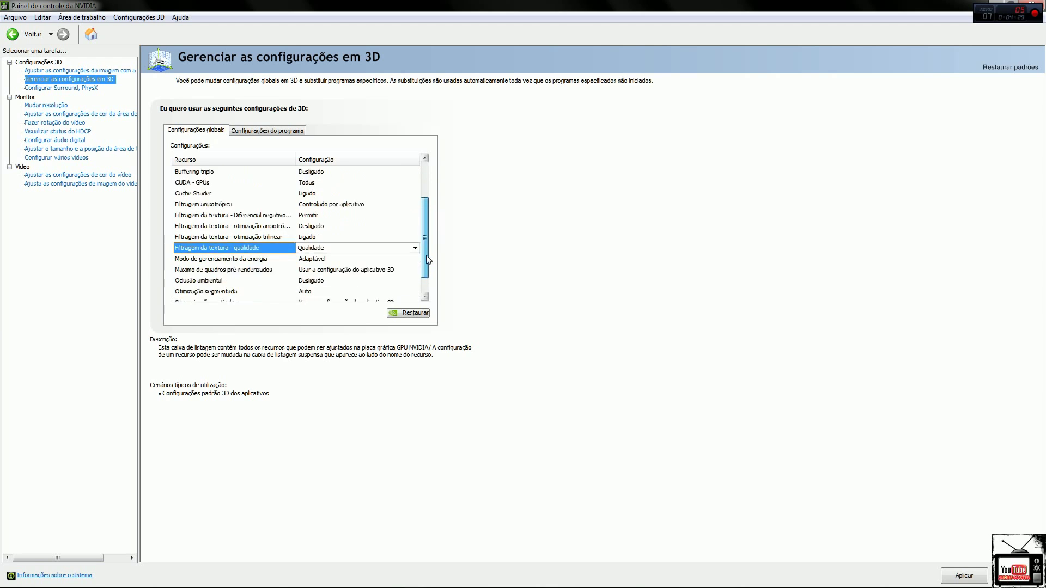
pyautogui.scroll(-2, 425, 261)
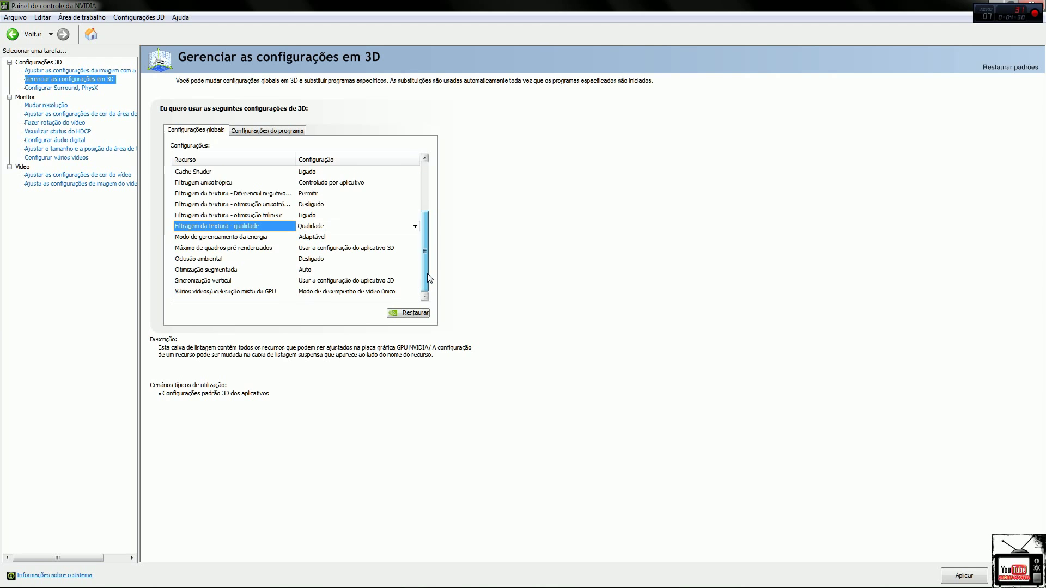
pyautogui.click(308, 238)
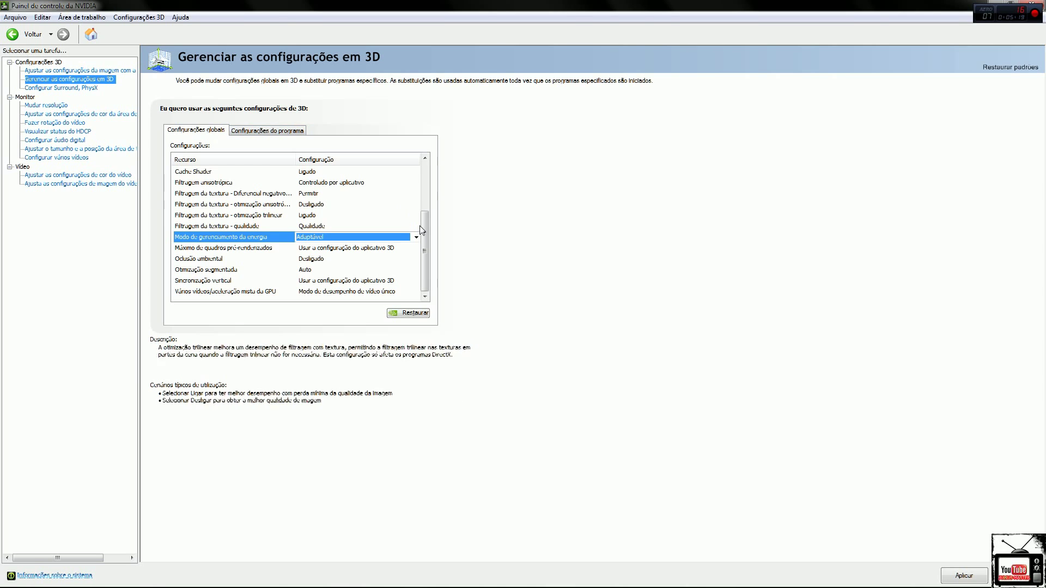
pyautogui.click(310, 272)
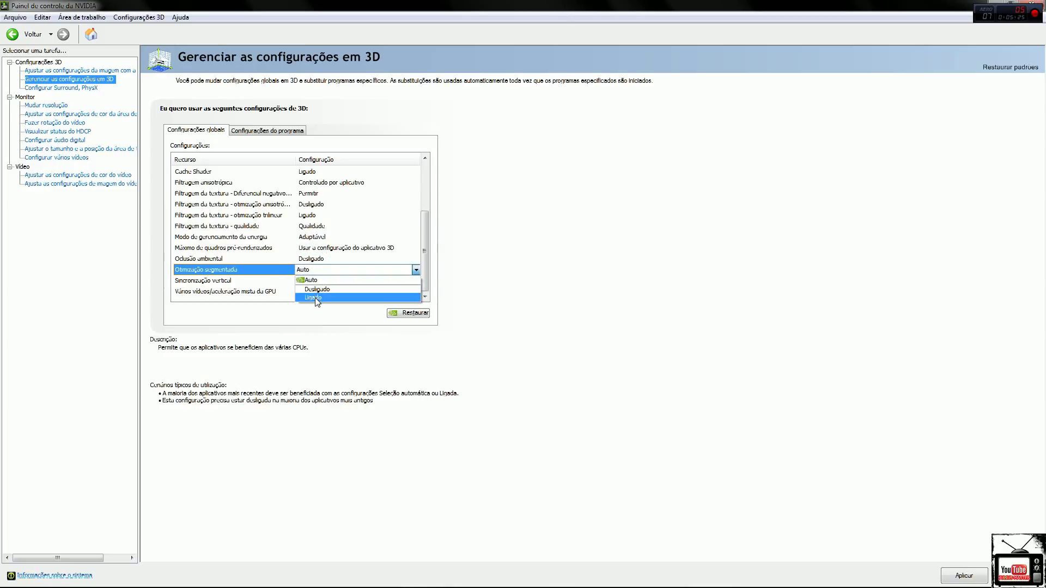
pyautogui.click(282, 265)
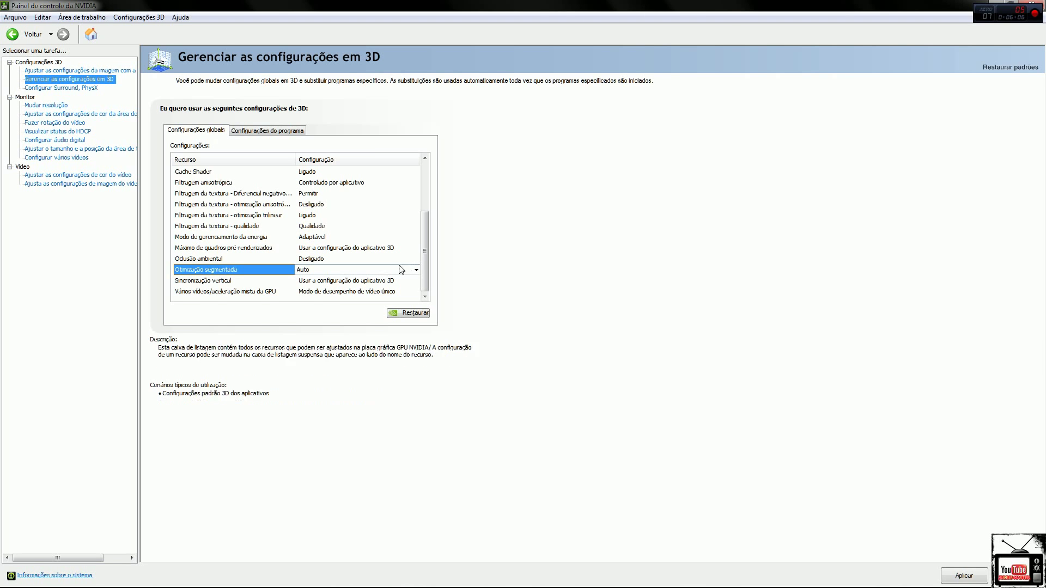
pyautogui.moveTo(233, 290)
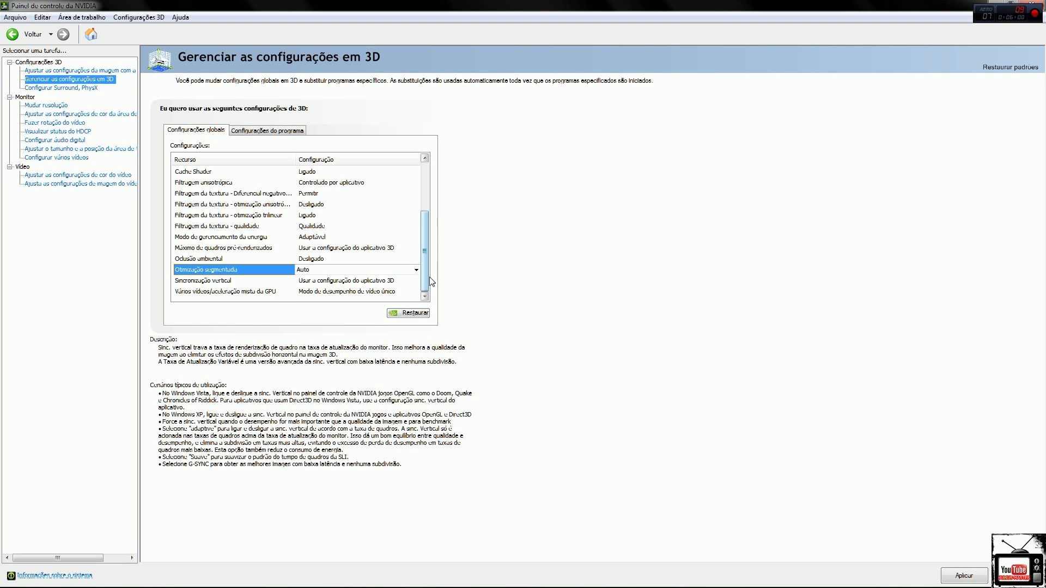
pyautogui.click(329, 295)
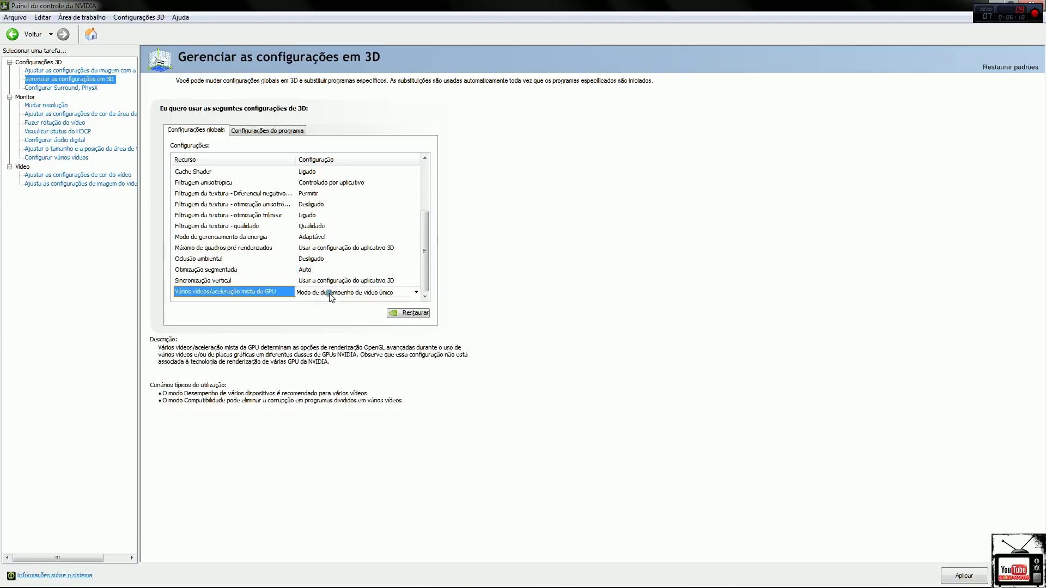
# - Set "Vários vídeos/aceleração mista da GPU" to "Modo de desempenho de vídeo único" and apply the global 3D settings
pyautogui.click(329, 294)
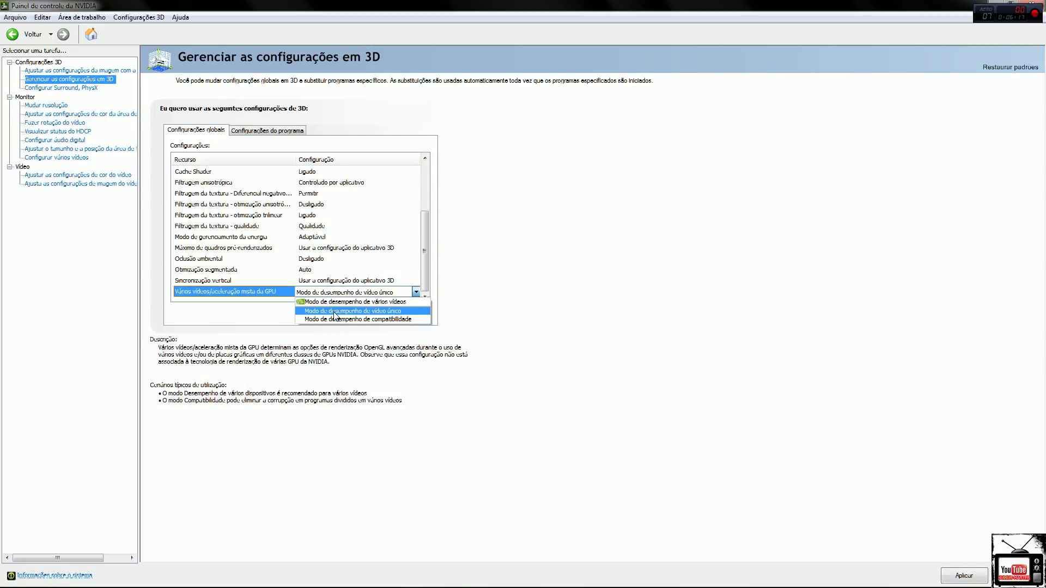
pyautogui.click(334, 315)
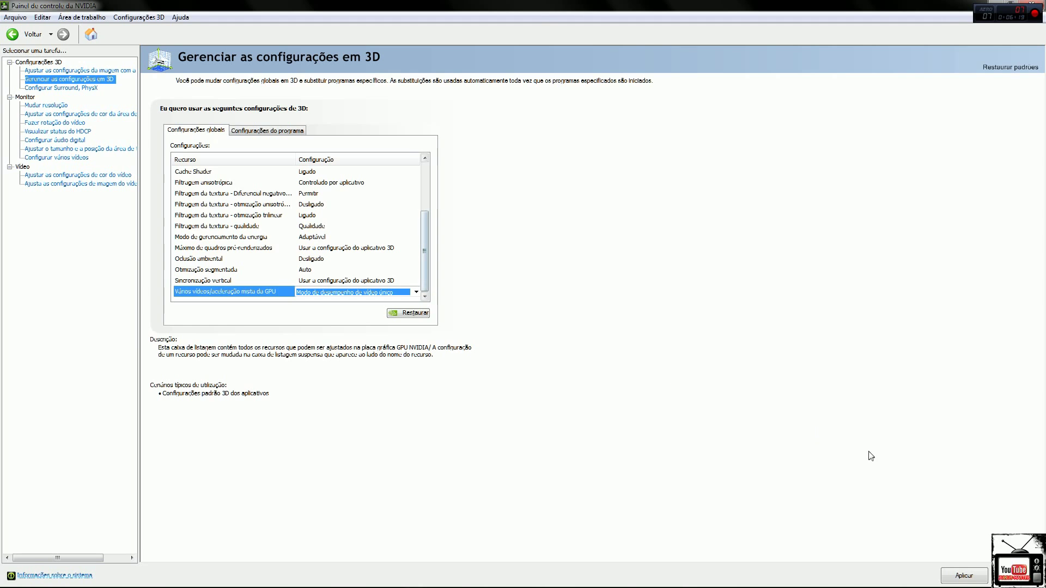
pyautogui.click(957, 580)
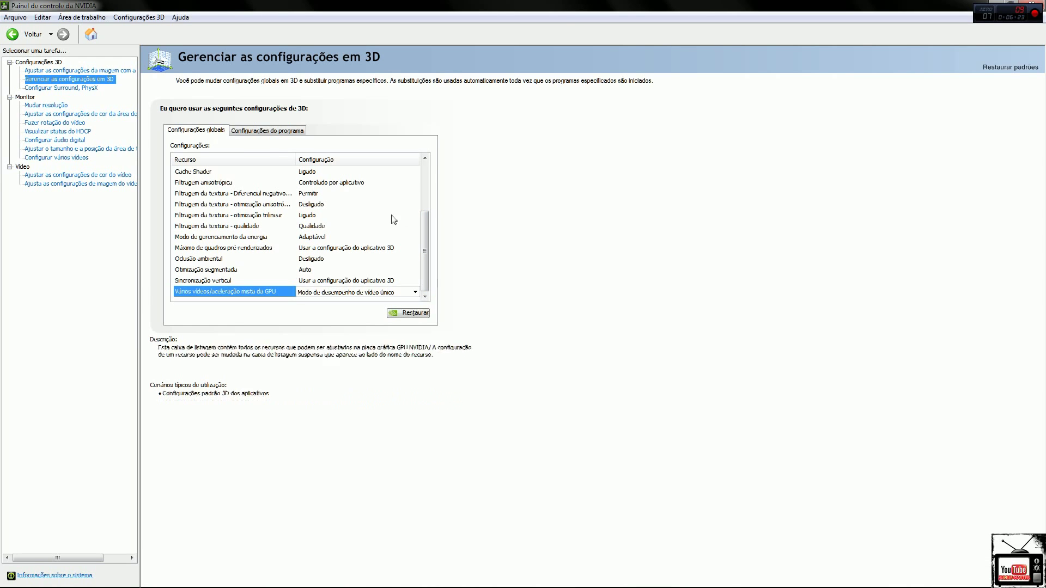
# - Review the program-specific 3D settings for Shift 2: Unleashed, from the anti-aliasing entries to "Vários vídeos/aceleração mista da GPU"
pyautogui.click(246, 133)
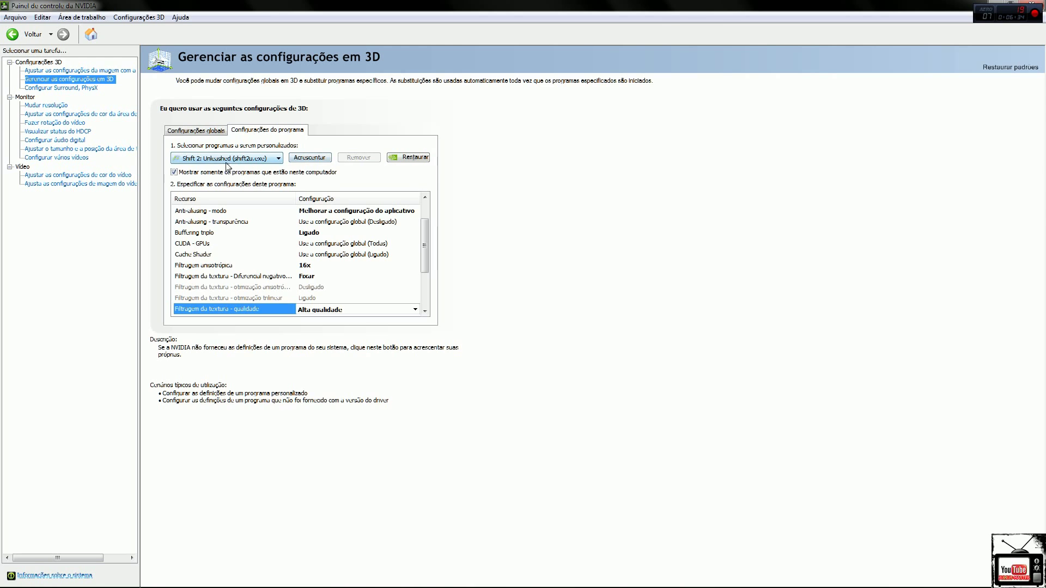
pyautogui.click(278, 159)
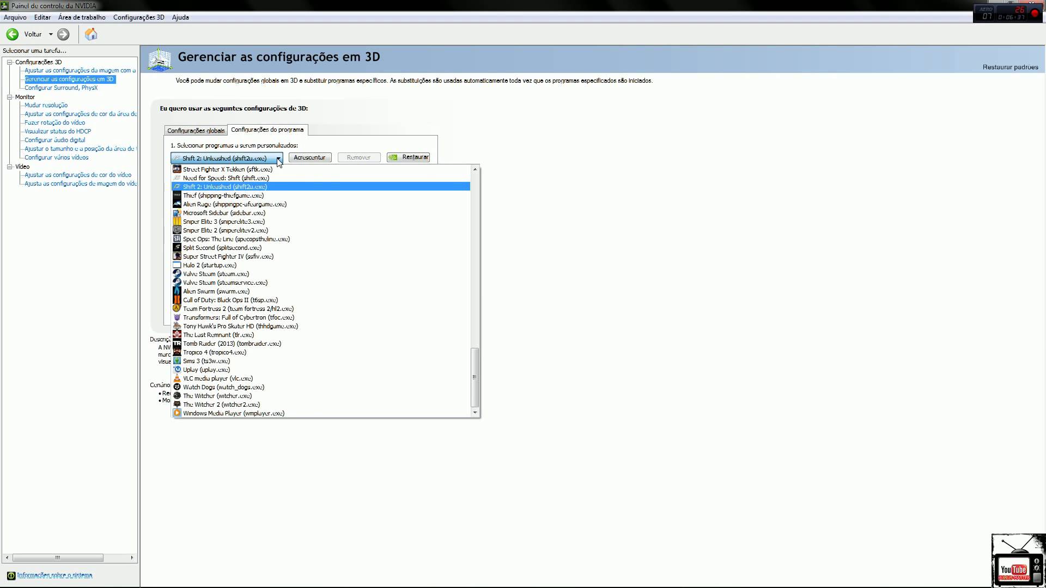
pyautogui.click(279, 159)
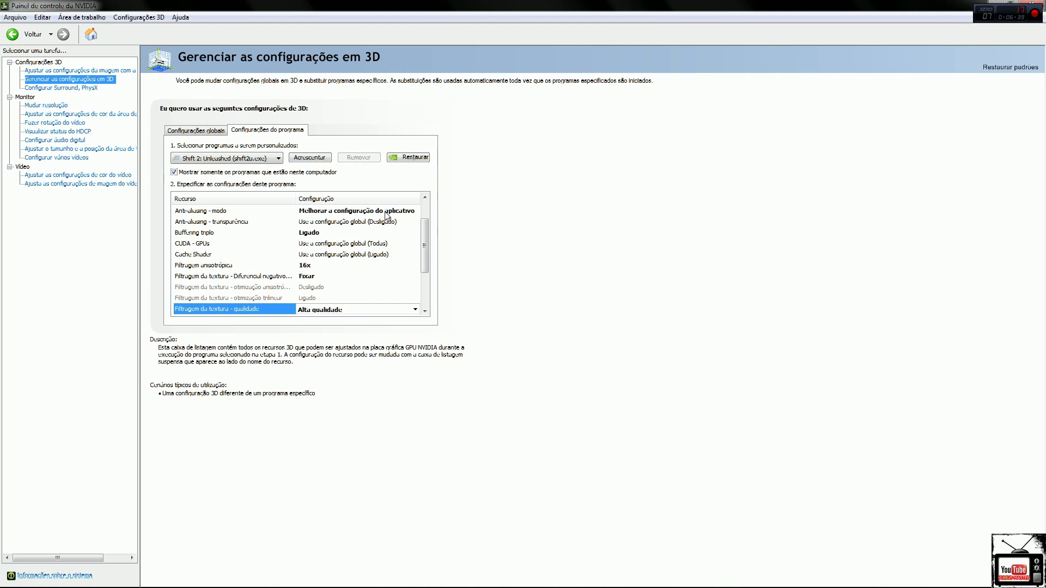
pyautogui.moveTo(424, 231); pyautogui.dragTo(426, 215)
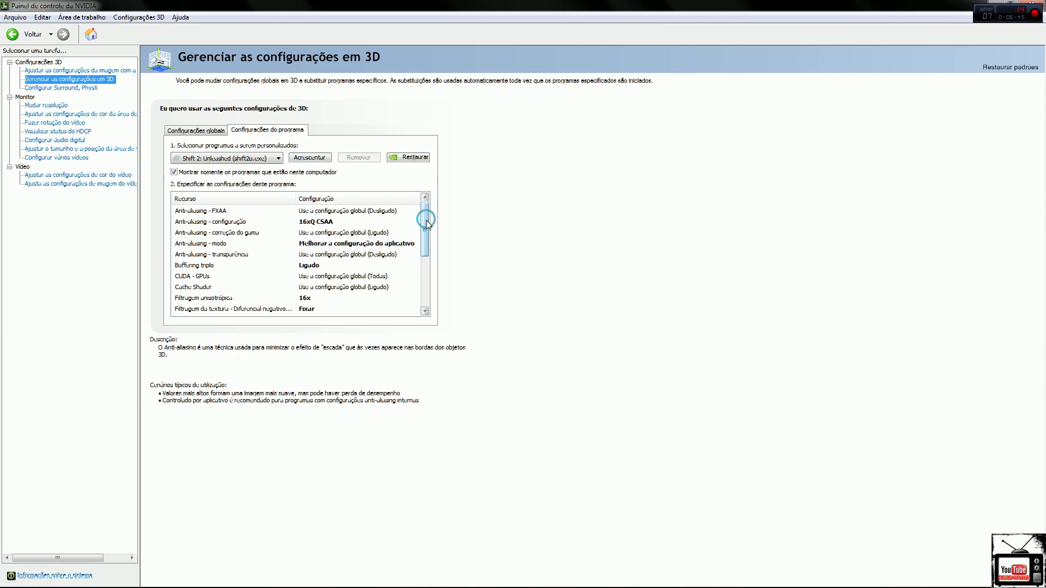
pyautogui.moveTo(426, 223); pyautogui.dragTo(428, 228)
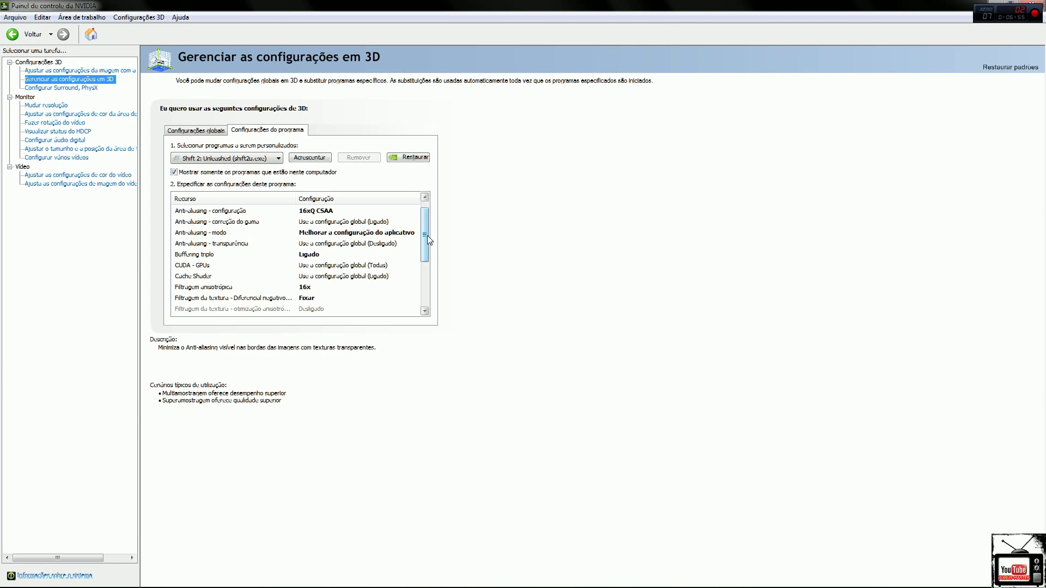
pyautogui.moveTo(427, 235); pyautogui.dragTo(427, 239)
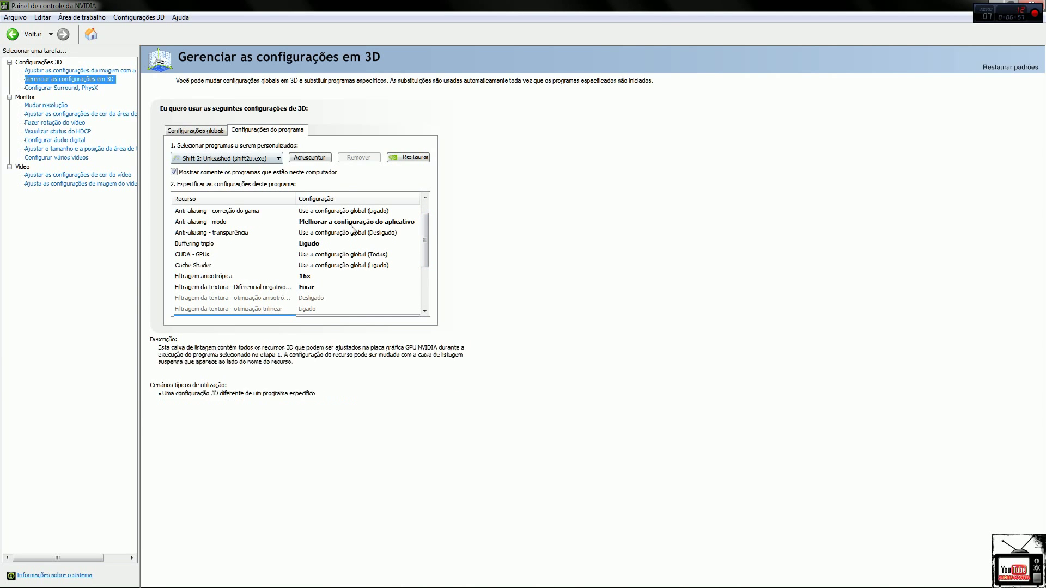
pyautogui.scroll(-1, 423, 241)
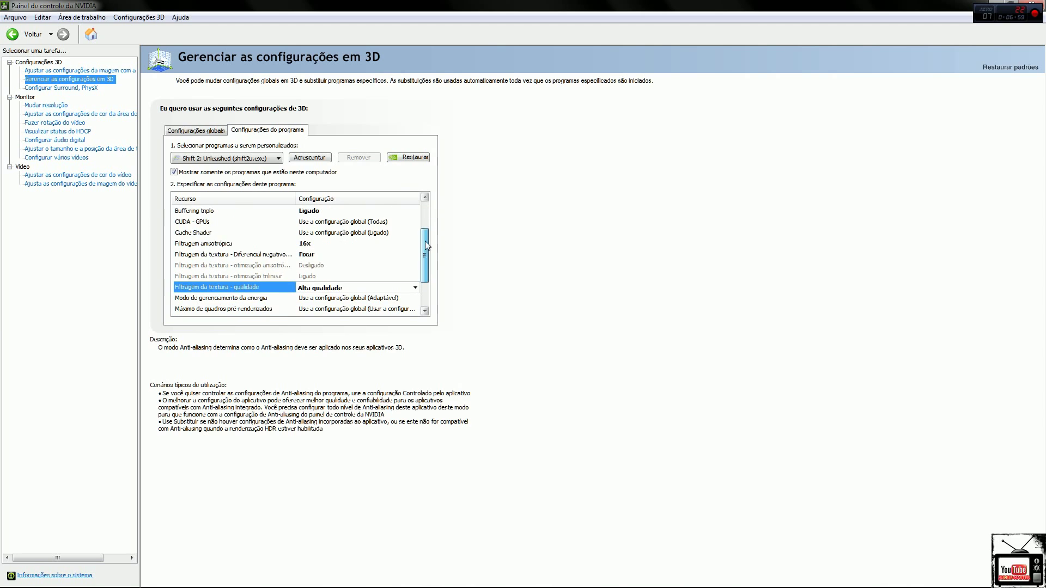
pyautogui.moveTo(422, 257); pyautogui.dragTo(431, 286)
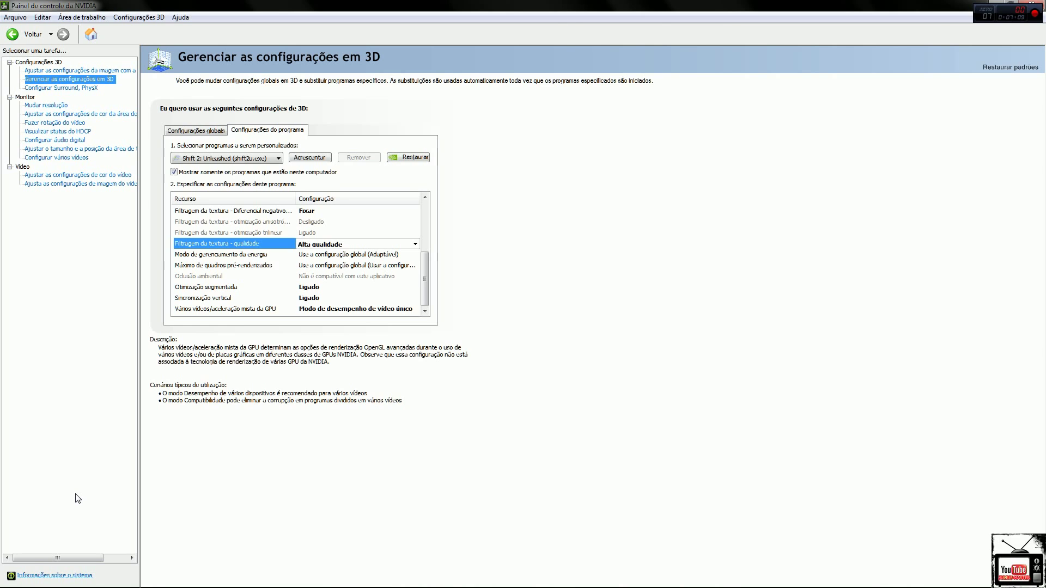
# - View the system information with the graphics card and driver details, and close it
pyautogui.click(49, 576)
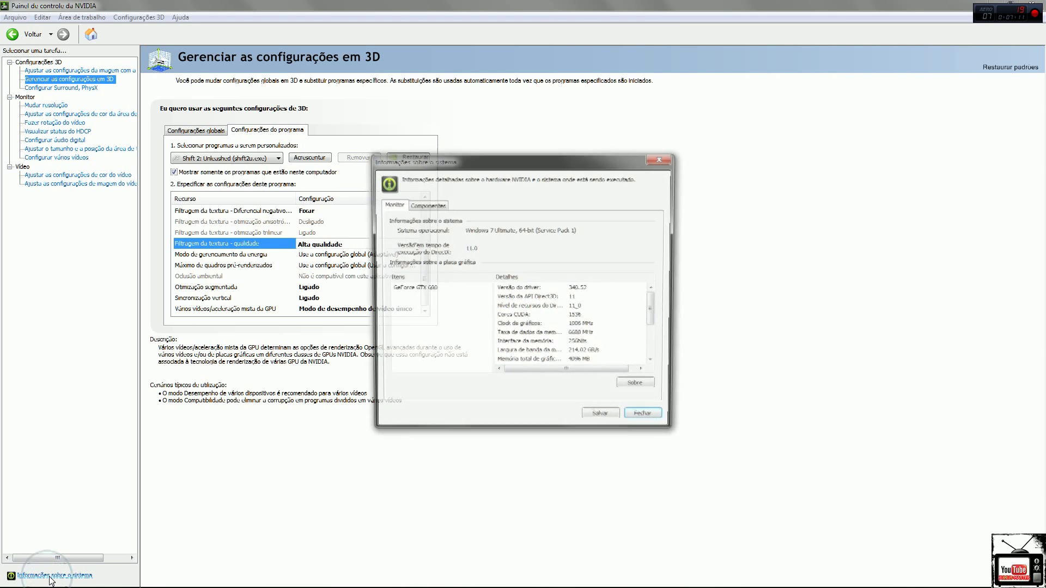
pyautogui.moveTo(498, 164); pyautogui.dragTo(441, 156)
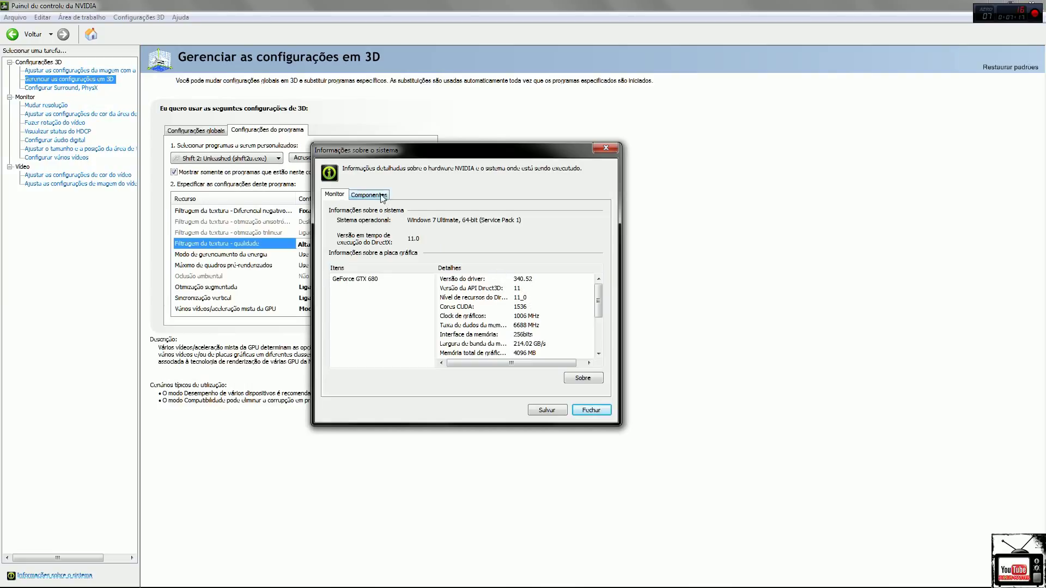
pyautogui.moveTo(598, 302)
pyautogui.mouseDown()
pyautogui.moveTo(599, 343)
pyautogui.moveTo(599, 295)
pyautogui.mouseUp()
pyautogui.click(580, 412)
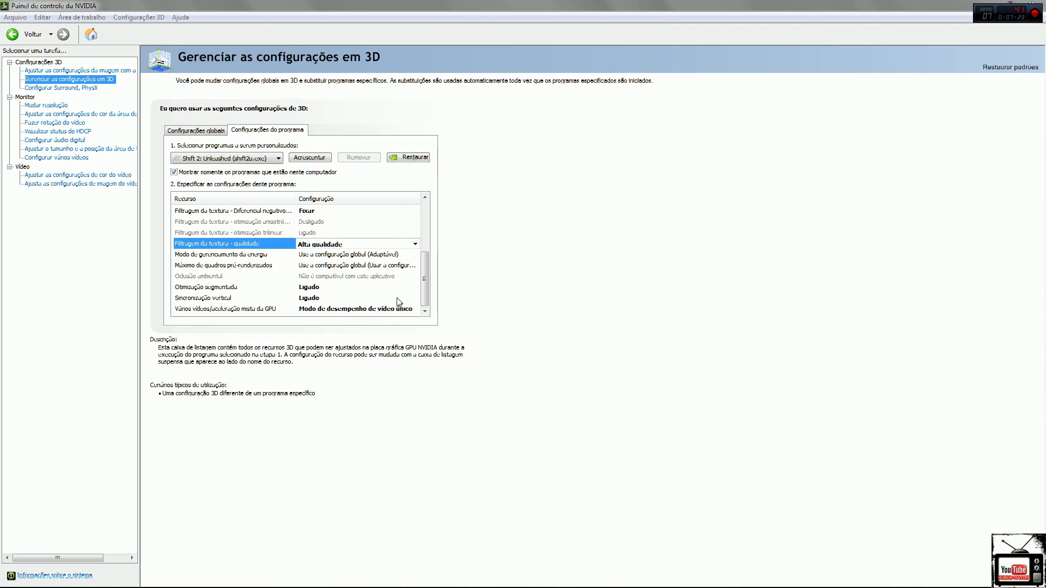
# - Select Need for Speed: Shift in the program-specific settings, review its entries, and return to the global settings
pyautogui.click(279, 159)
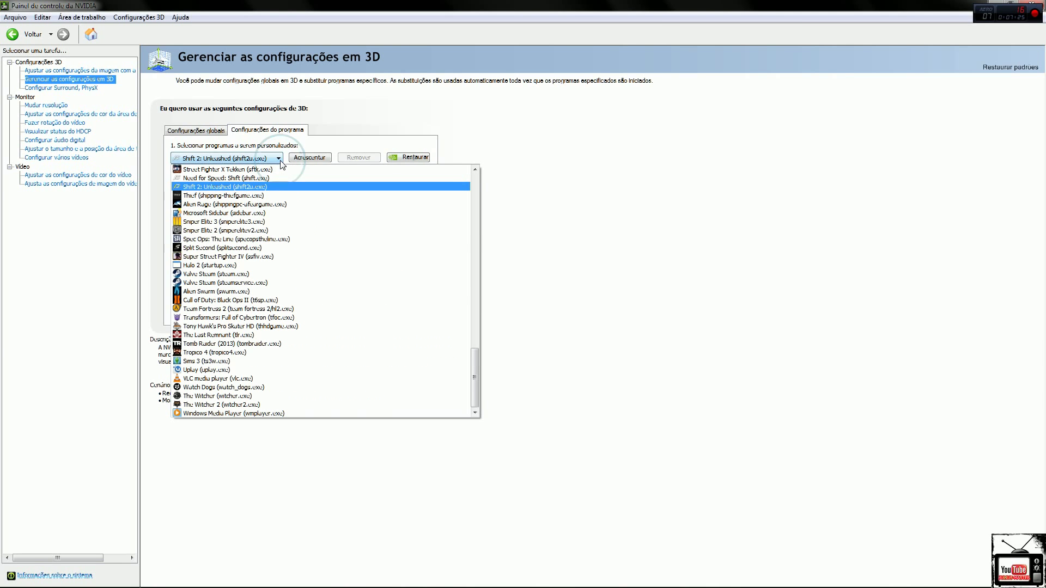
pyautogui.click(250, 178)
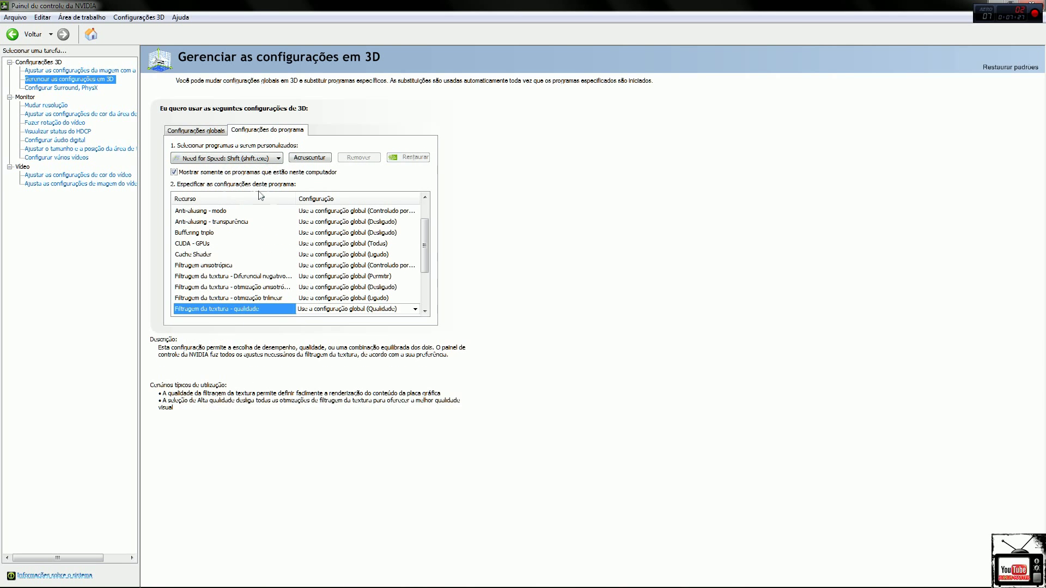
pyautogui.moveTo(425, 233)
pyautogui.mouseDown()
pyautogui.moveTo(425, 220)
pyautogui.moveTo(425, 251)
pyautogui.mouseUp()
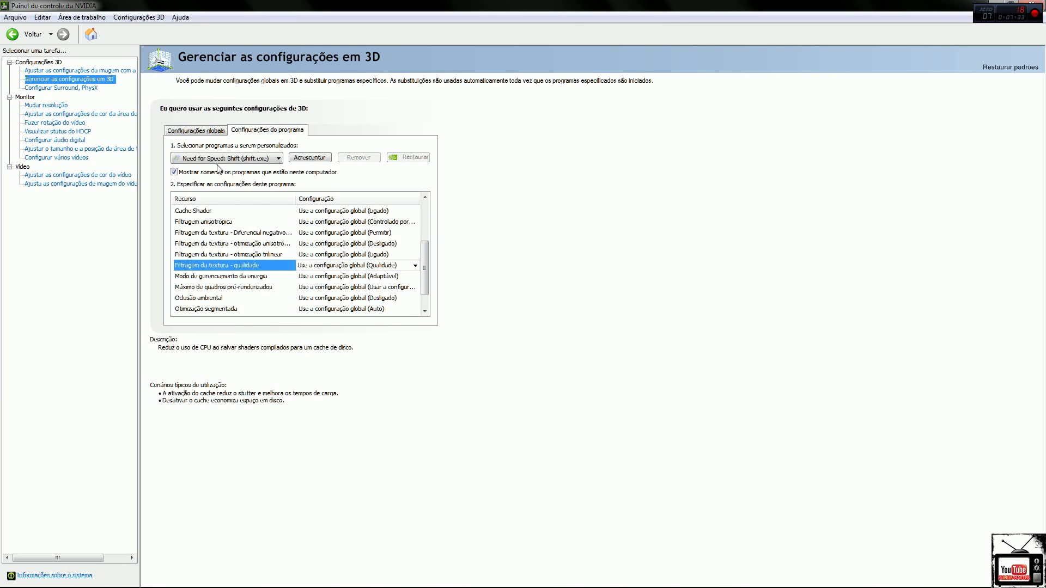
pyautogui.click(195, 130)
pyautogui.moveTo(425, 236); pyautogui.dragTo(424, 271)
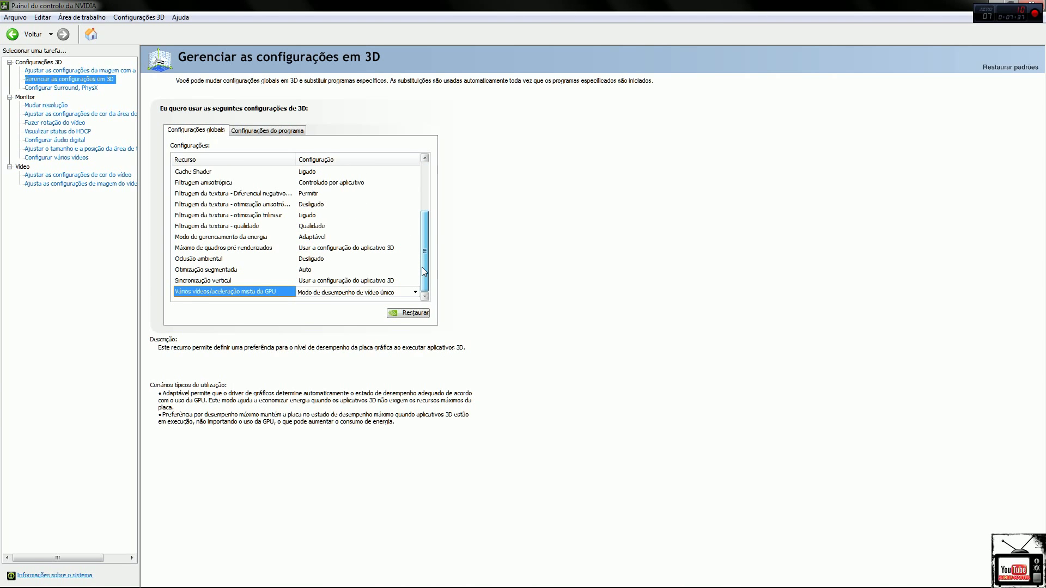
# - Choose GeForce GTX 680 as the PhysX processor and view the monitor's resolution options
pyautogui.click(73, 89)
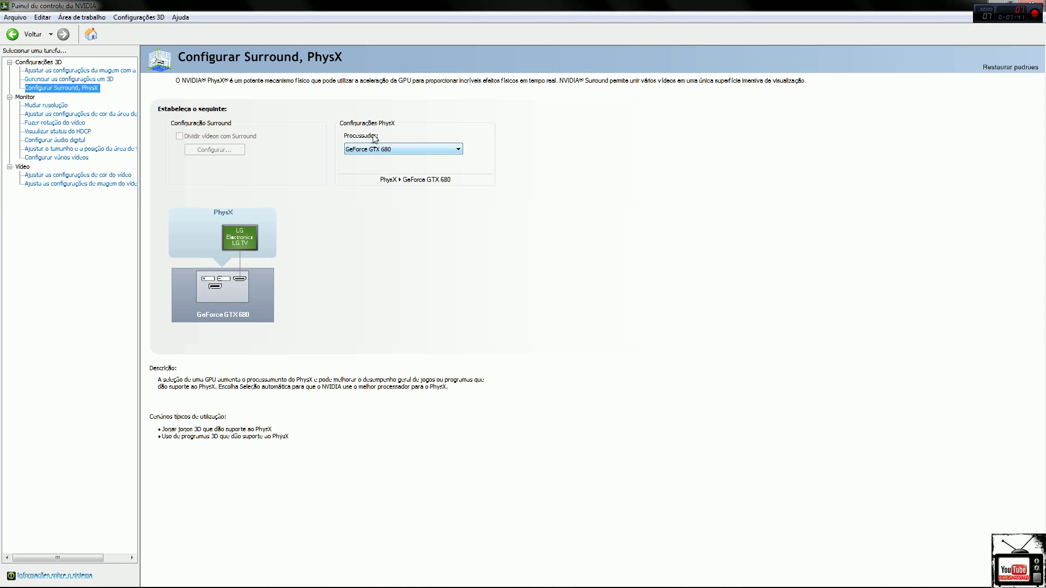
pyautogui.click(458, 149)
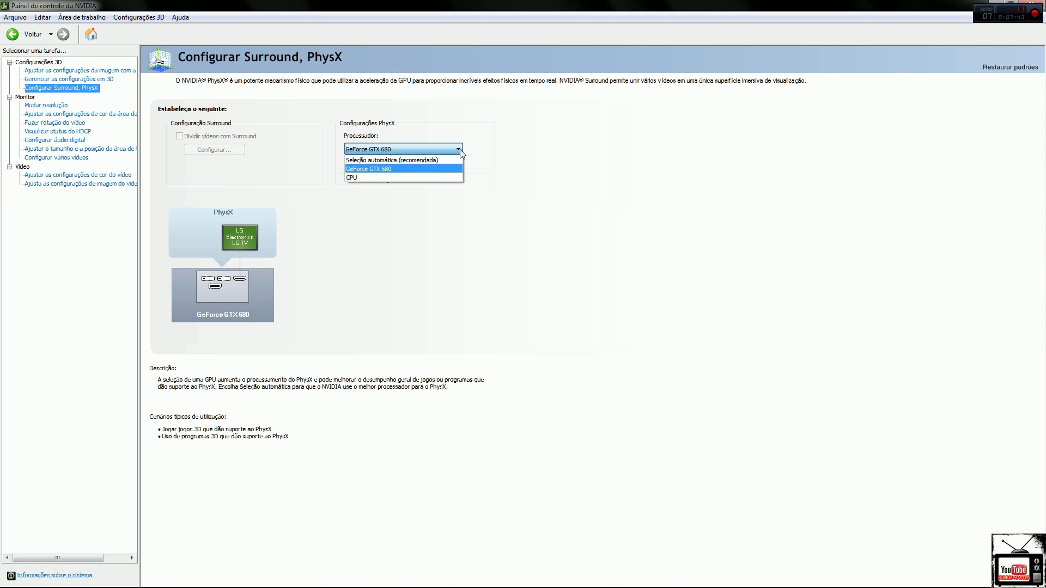
pyautogui.click(430, 169)
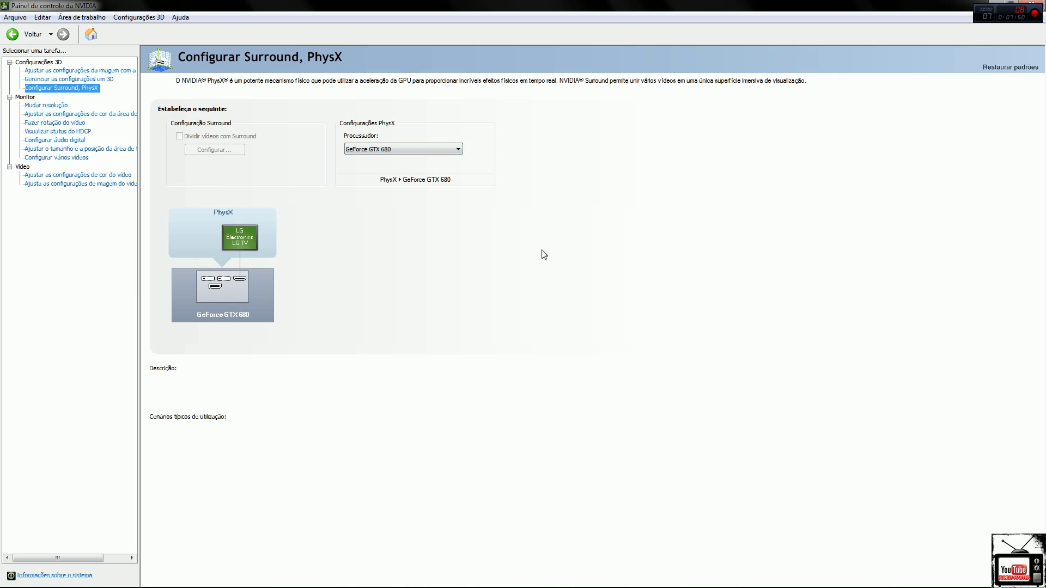
pyautogui.click(46, 106)
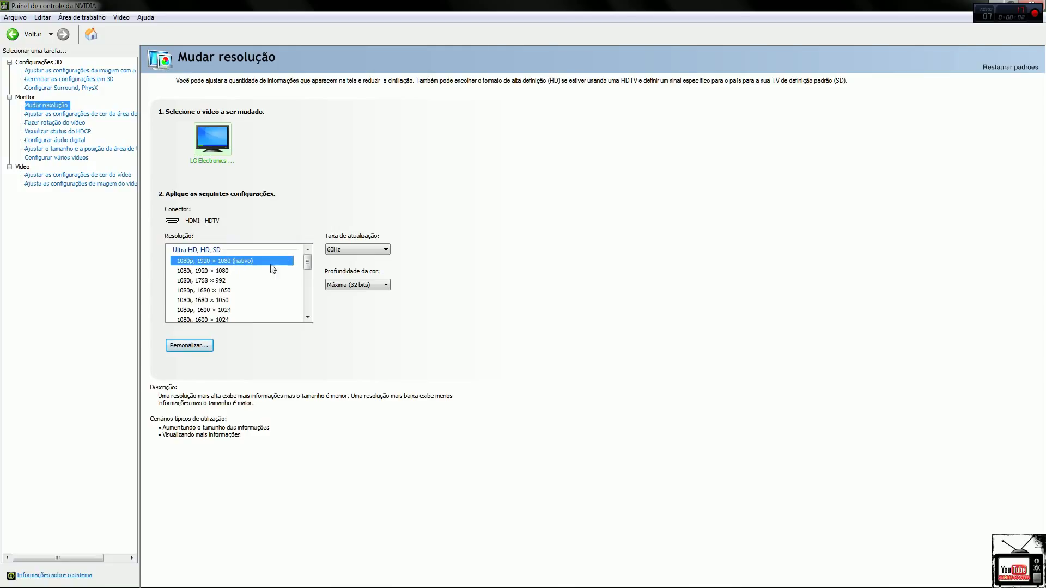
pyautogui.moveTo(303, 267)
pyautogui.mouseDown()
pyautogui.moveTo(305, 281)
pyautogui.moveTo(305, 265)
pyautogui.mouseUp()
# - In the desktop color settings, set Digital Vibrance to 54% and the digital color format to YCbCr444, and apply
pyautogui.click(82, 114)
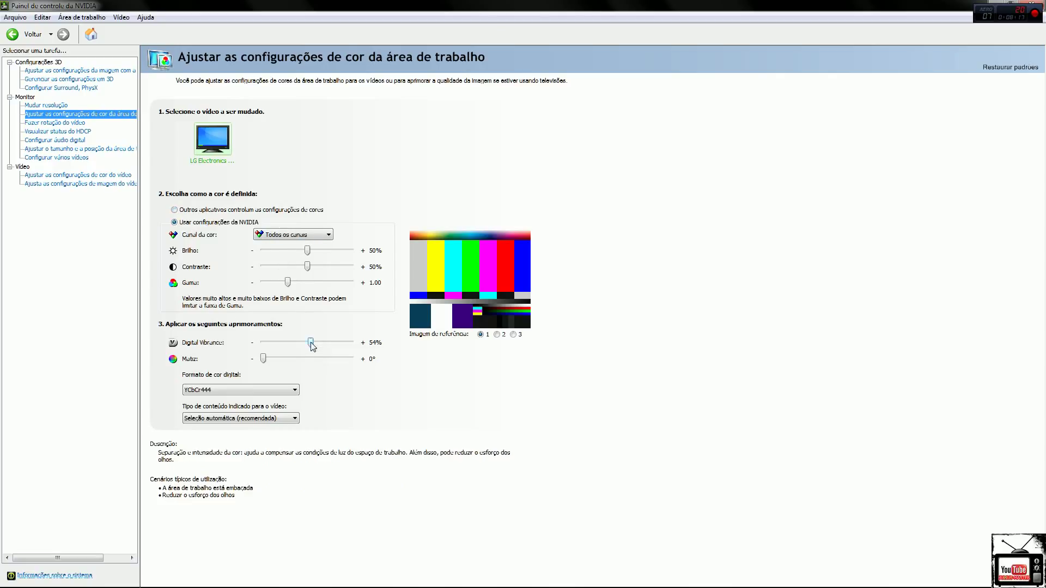
pyautogui.moveTo(310, 342); pyautogui.dragTo(312, 343)
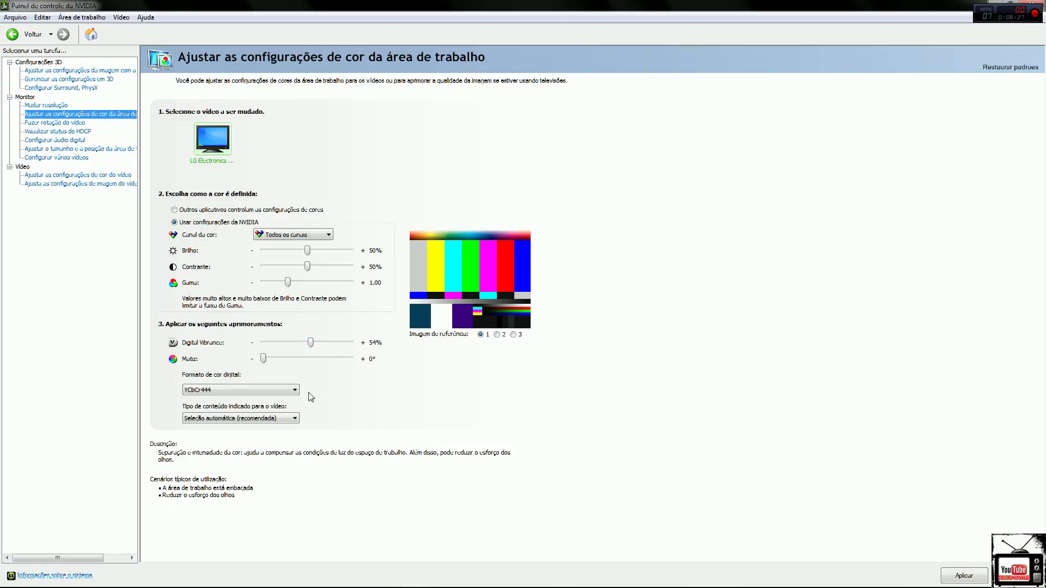
pyautogui.click(295, 390)
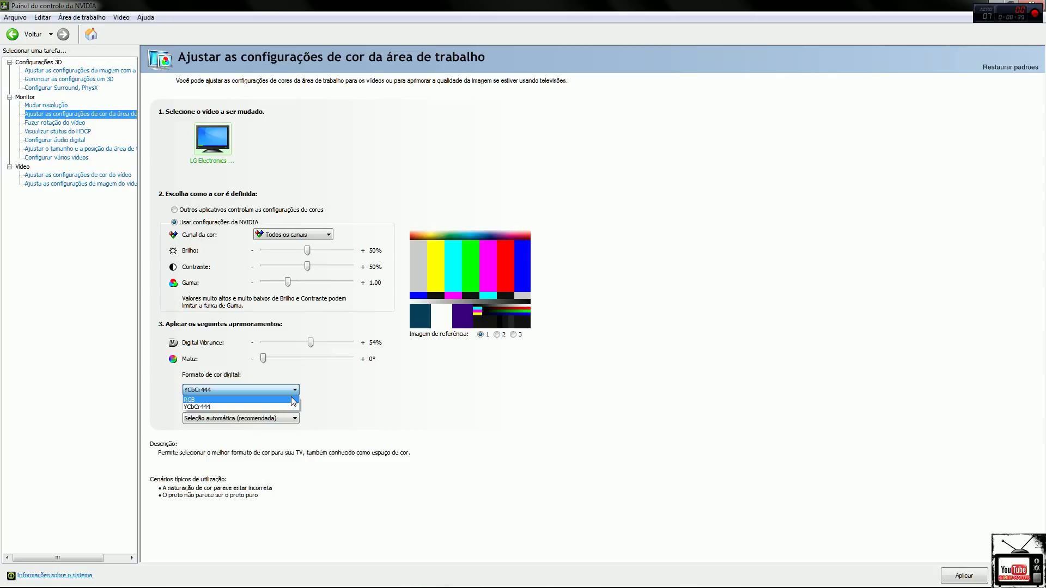
pyautogui.click(207, 407)
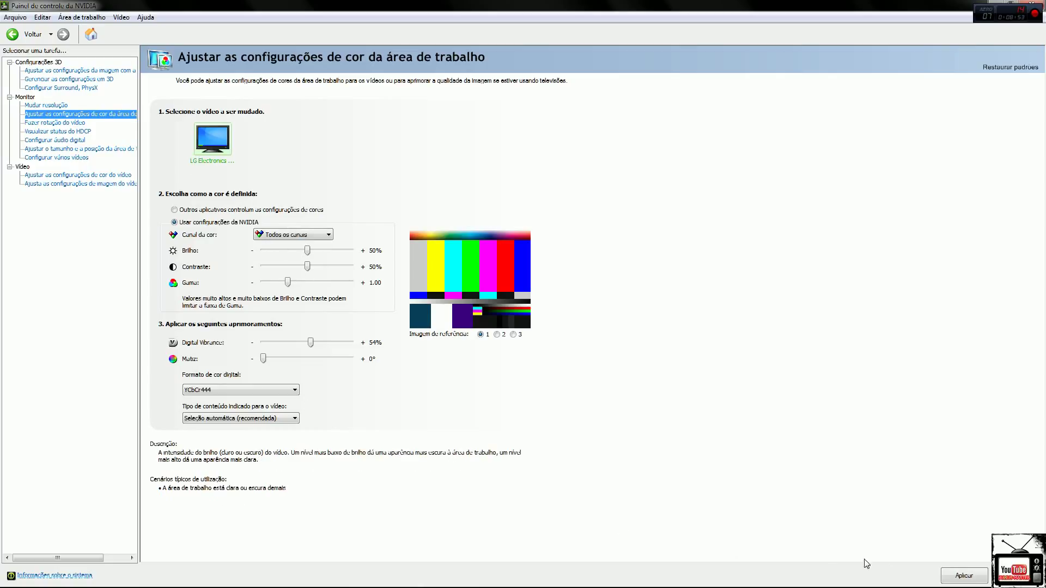
pyautogui.click(947, 578)
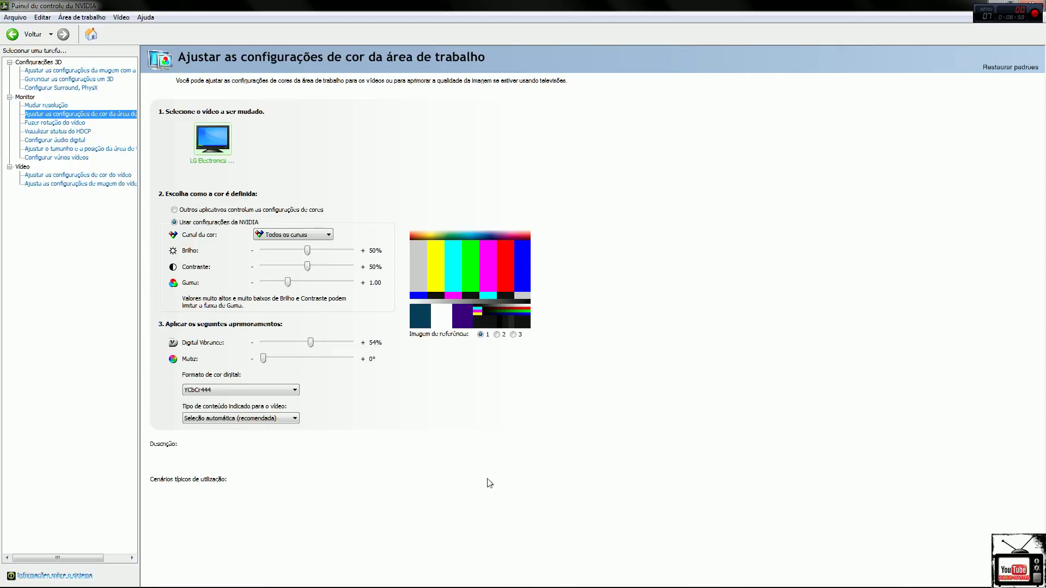
pyautogui.moveTo(218, 225)
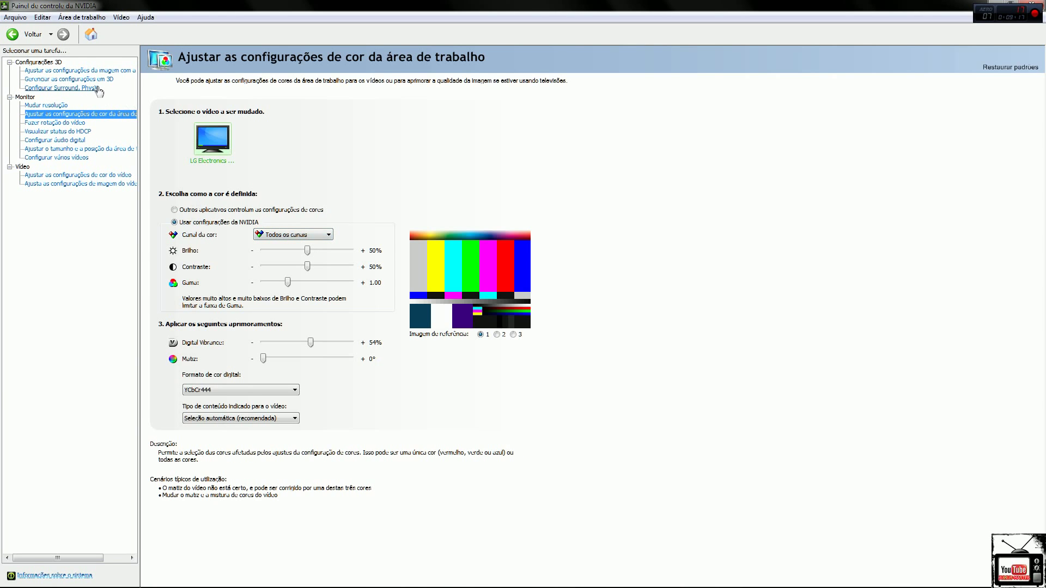
# - Compare the global 3D settings with the program-specific settings for Need for Speed: Shift
pyautogui.click(76, 80)
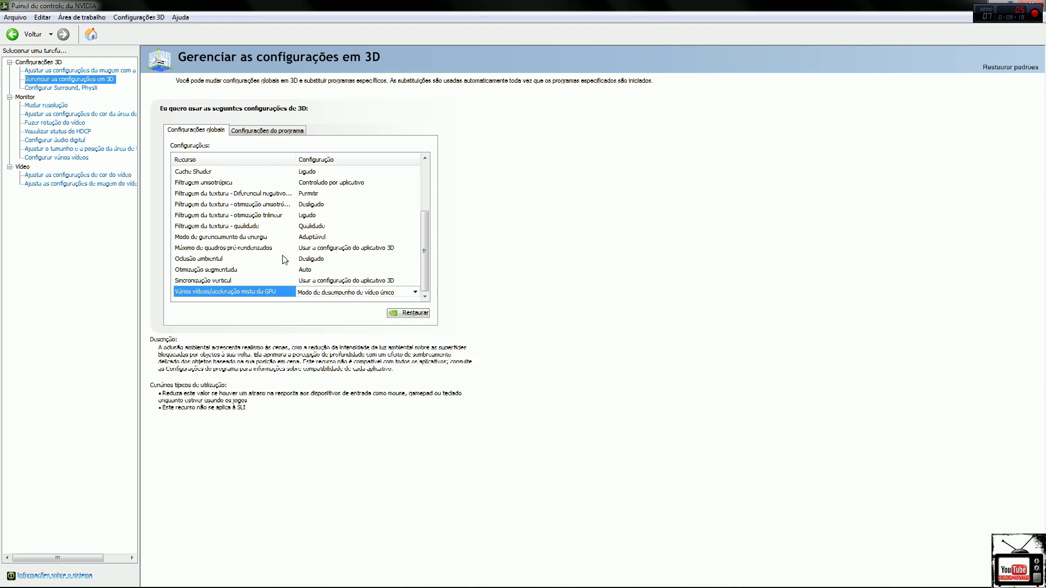
pyautogui.moveTo(424, 252); pyautogui.dragTo(424, 204)
pyautogui.click(267, 131)
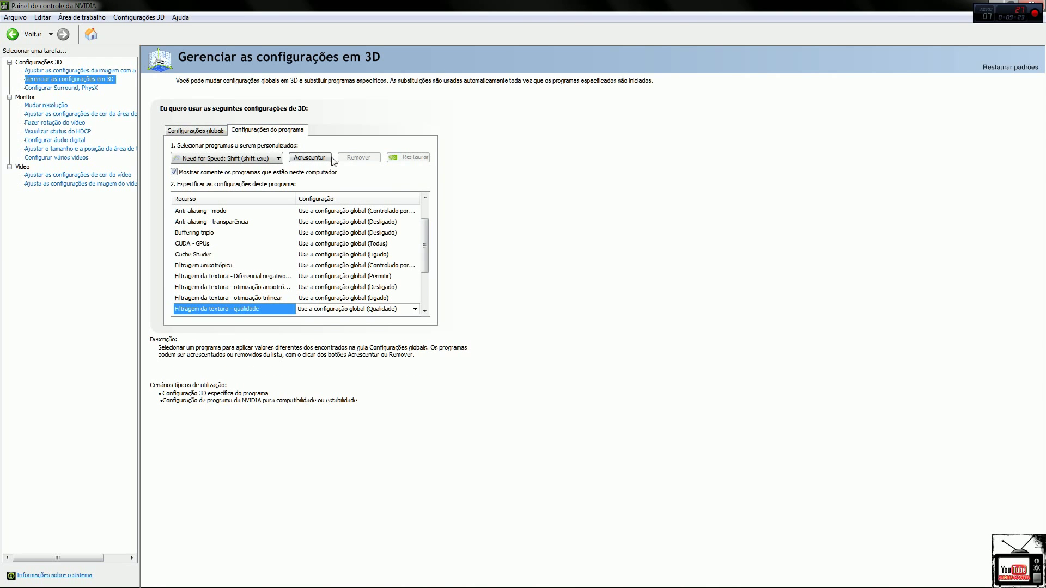
pyautogui.scroll(-2, 424, 256)
pyautogui.scroll(3, 259, 234)
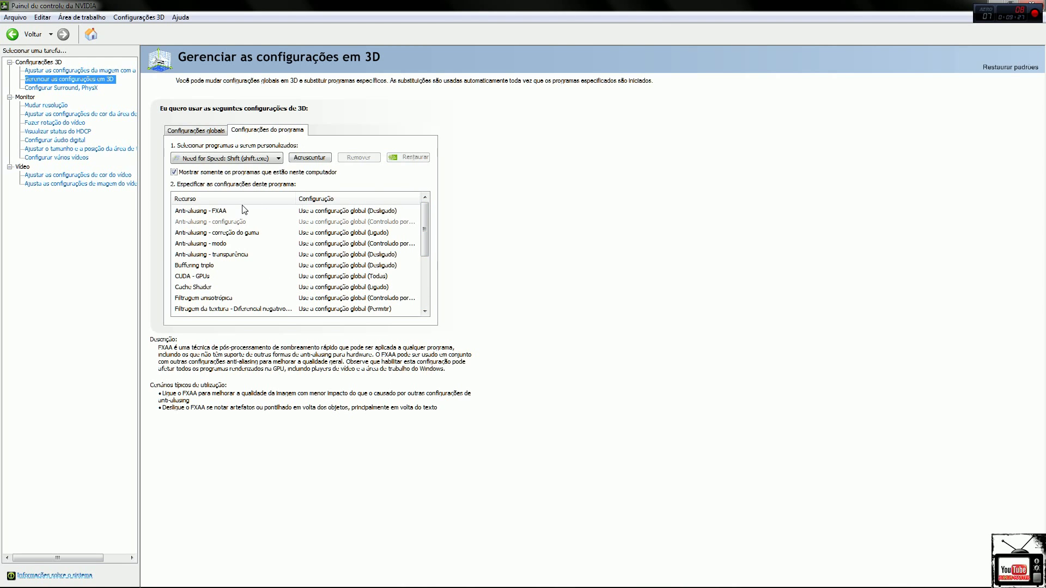
pyautogui.moveTo(425, 219); pyautogui.dragTo(426, 282)
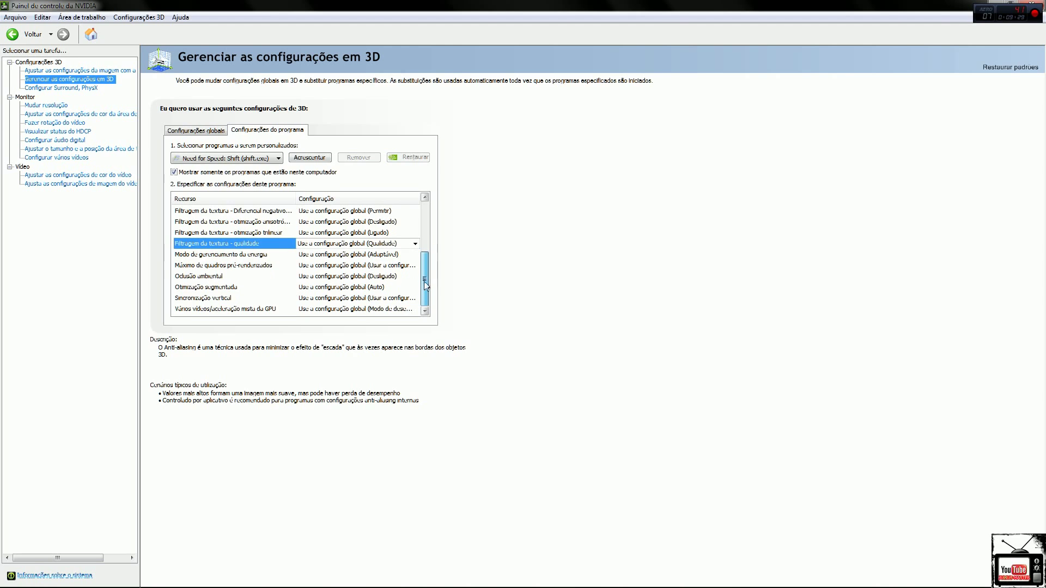
pyautogui.click(217, 132)
pyautogui.moveTo(424, 238); pyautogui.dragTo(425, 178)
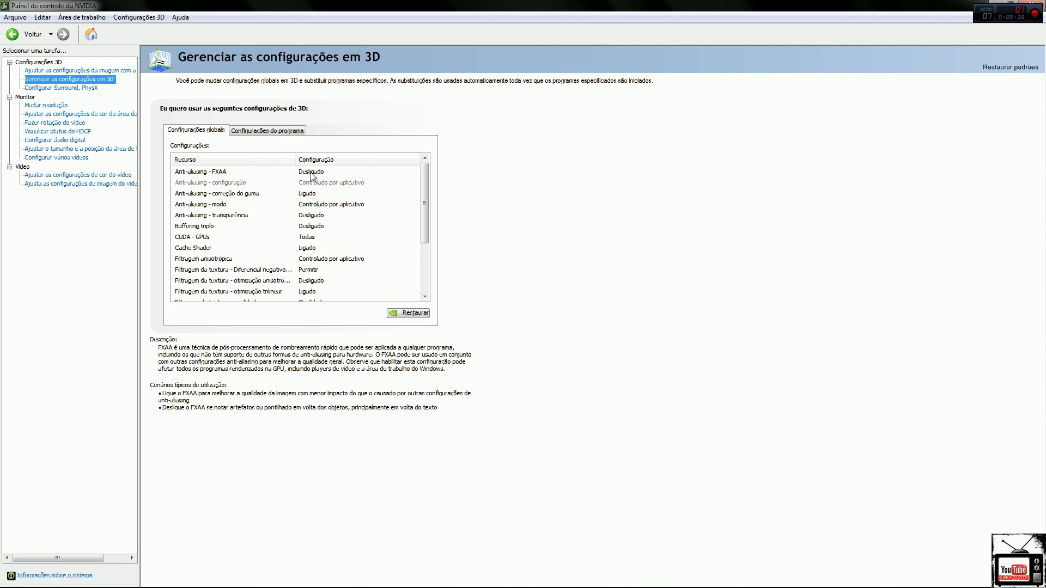
# - Choose Grand Theft Auto 4 (launchgtaiv.exe) as the program to customize in the program-specific 3D settings
pyautogui.click(234, 130)
pyautogui.click(277, 159)
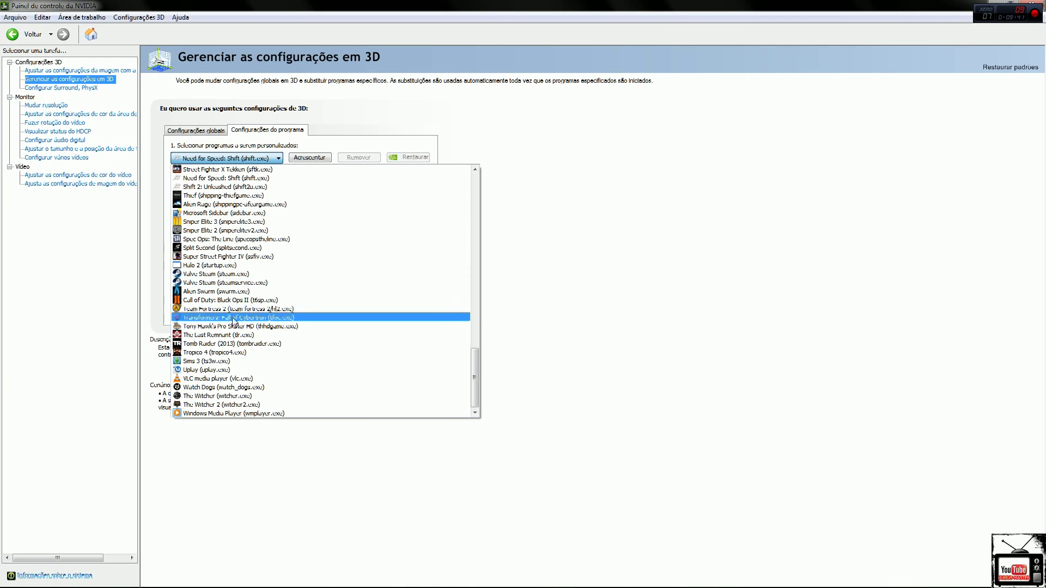
pyautogui.scroll(7, 234, 339)
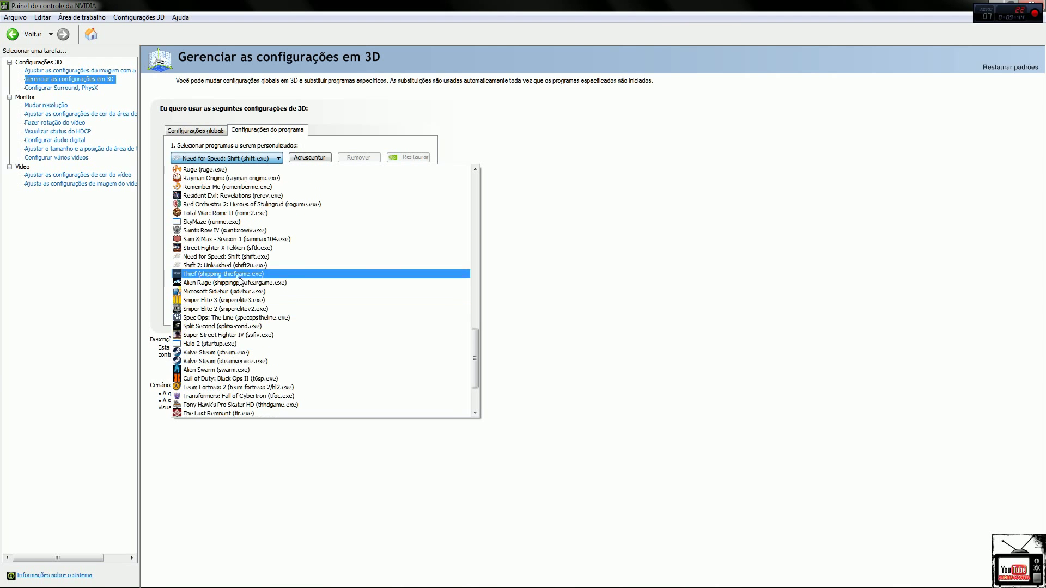
pyautogui.scroll(6, 239, 276)
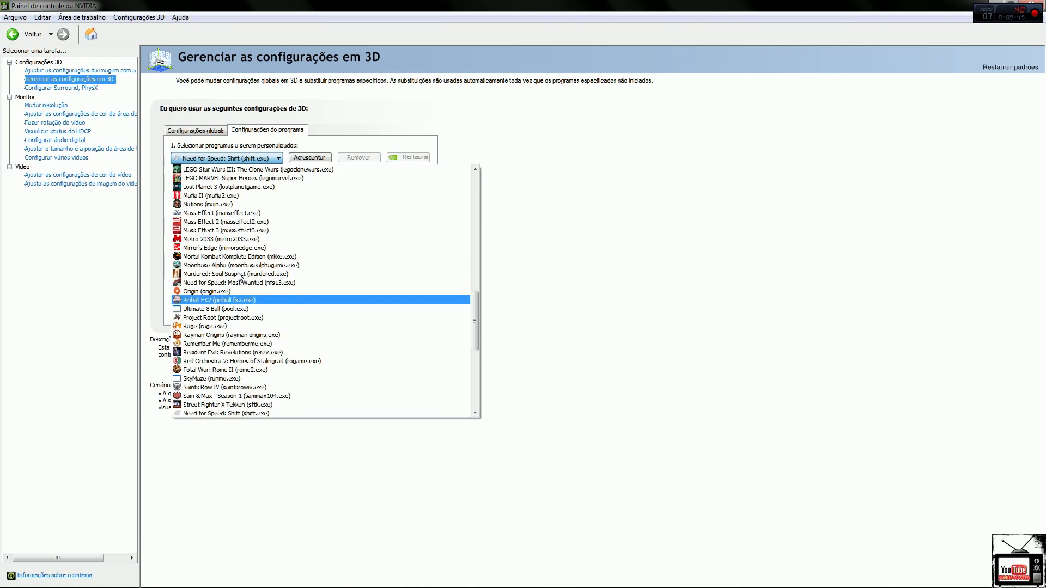
pyautogui.scroll(3, 238, 276)
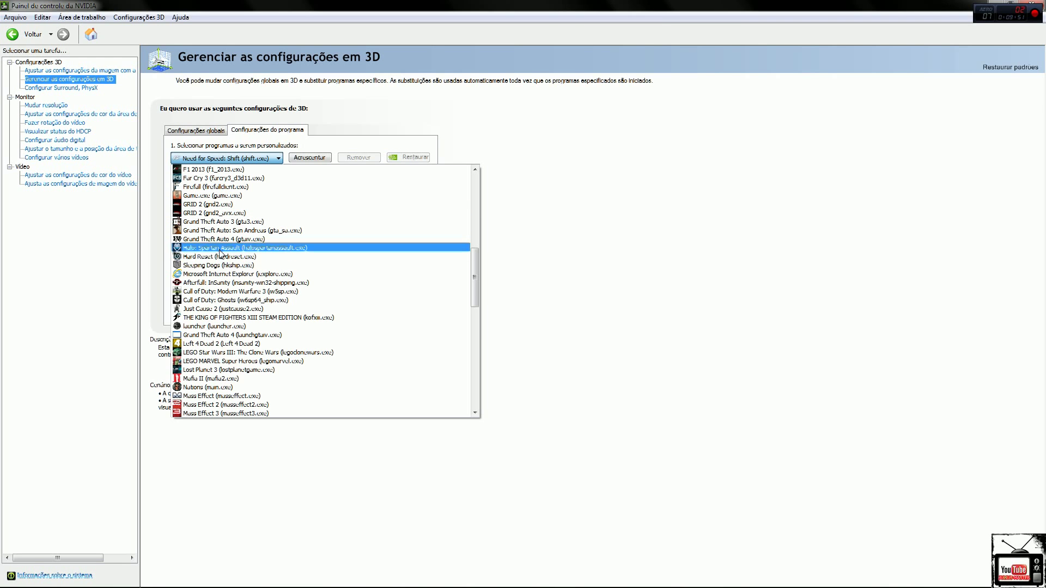
pyautogui.click(216, 334)
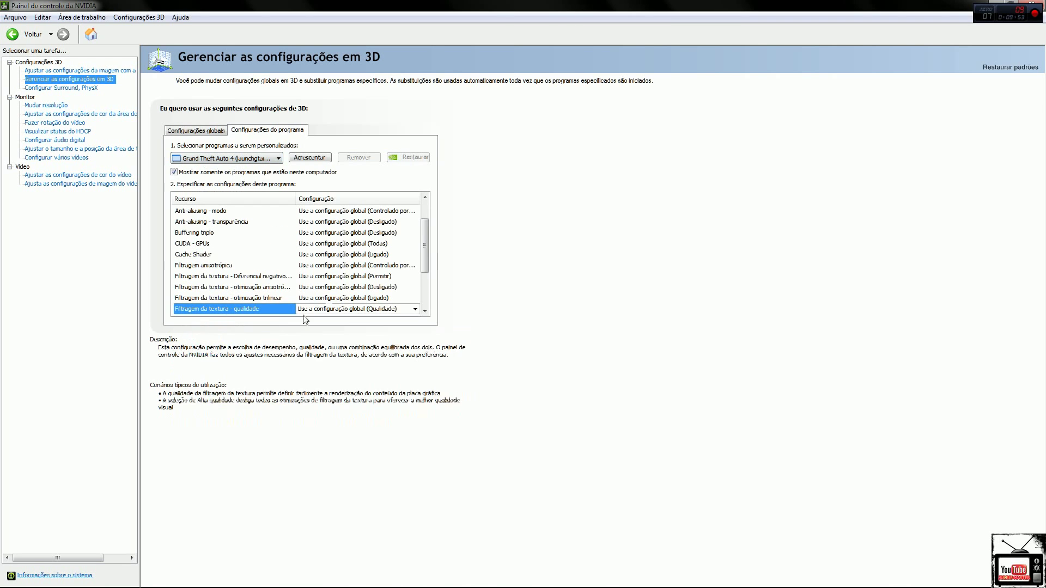
# - Set Anti-aliasing - FXAA to Ligado for Grand Theft Auto 4, apply the change, and close the NVIDIA control panel
pyautogui.scroll(1, 430, 245)
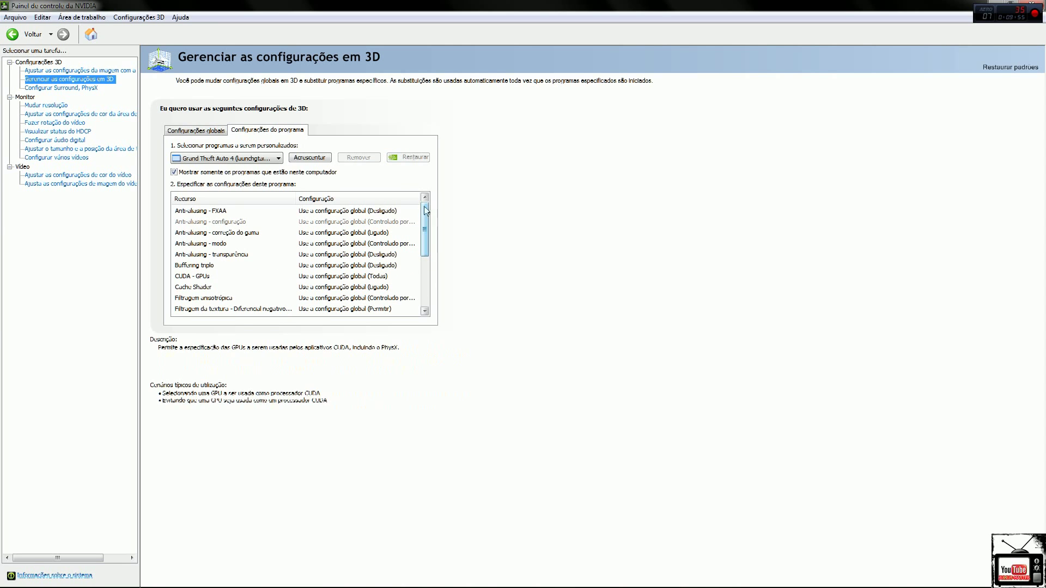
pyautogui.click(384, 211)
pyautogui.click(348, 239)
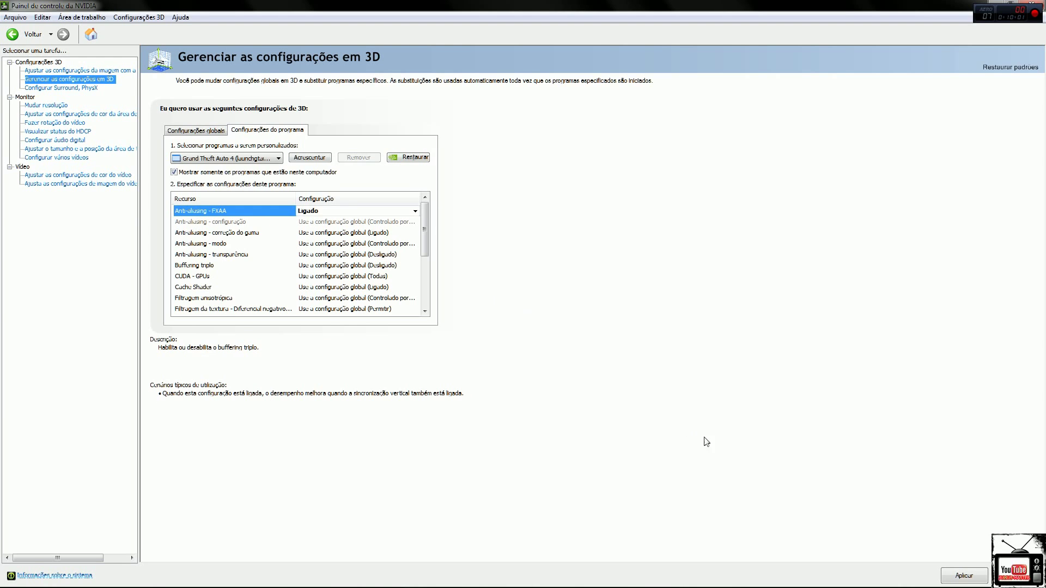
pyautogui.click(955, 577)
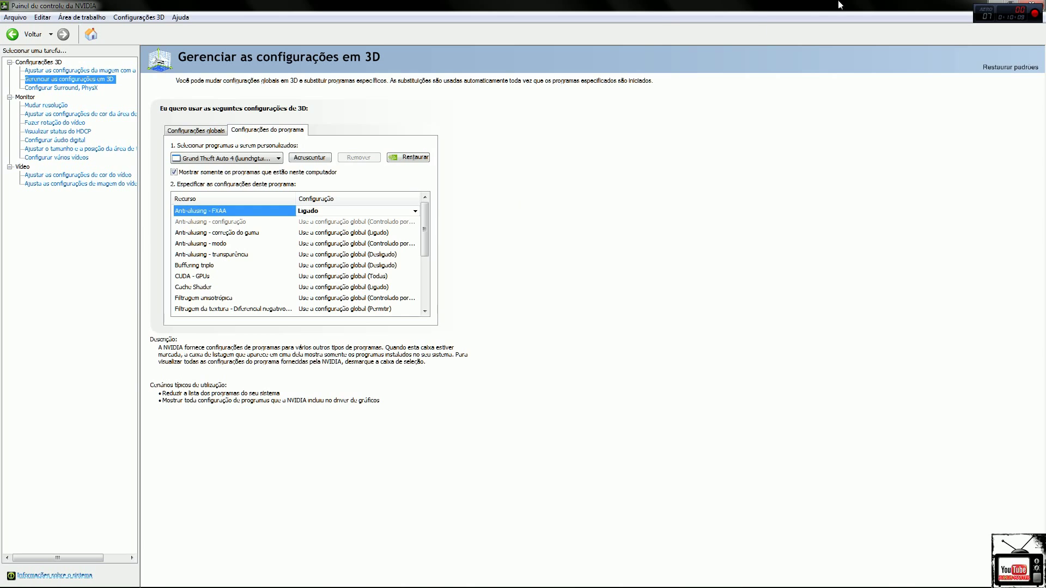
pyautogui.click(1030, 4)
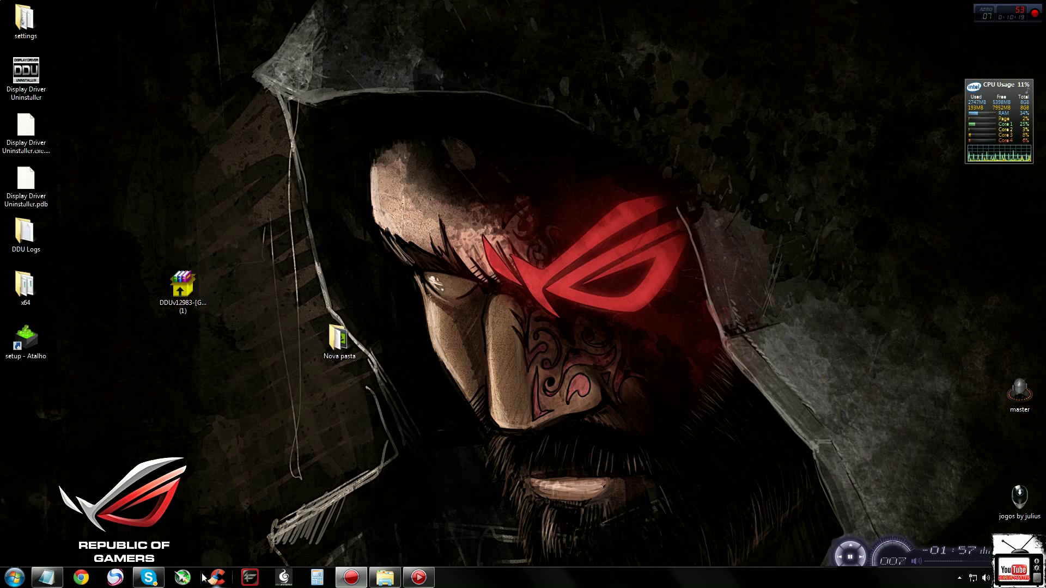
# - Open MSI Afterburner and examine its voltage, power limit, clock, and fan speed settings
pyautogui.click(184, 578)
pyautogui.moveTo(474, 180); pyautogui.dragTo(474, 114)
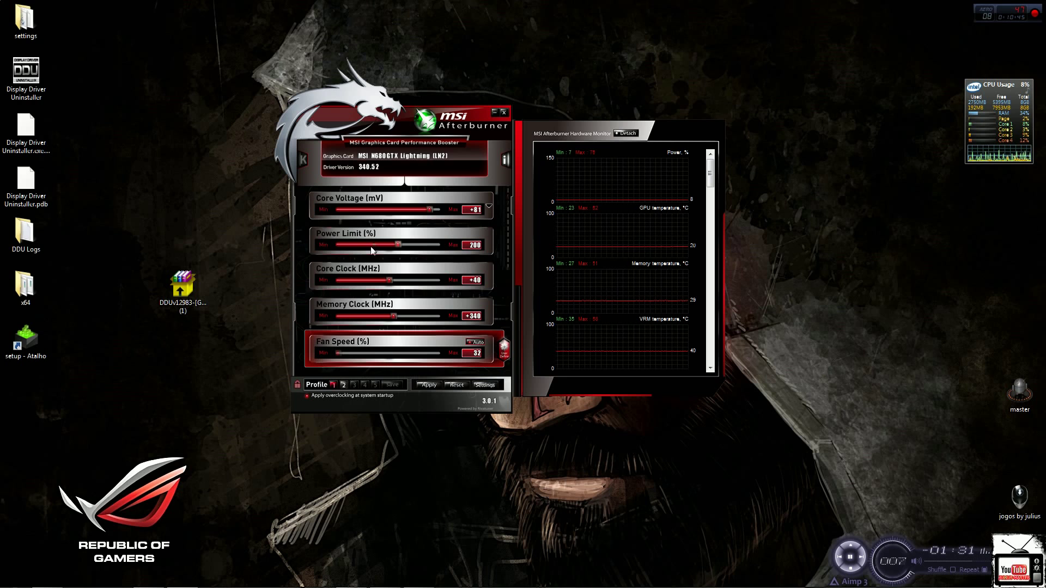
pyautogui.moveTo(473, 114); pyautogui.dragTo(472, 162)
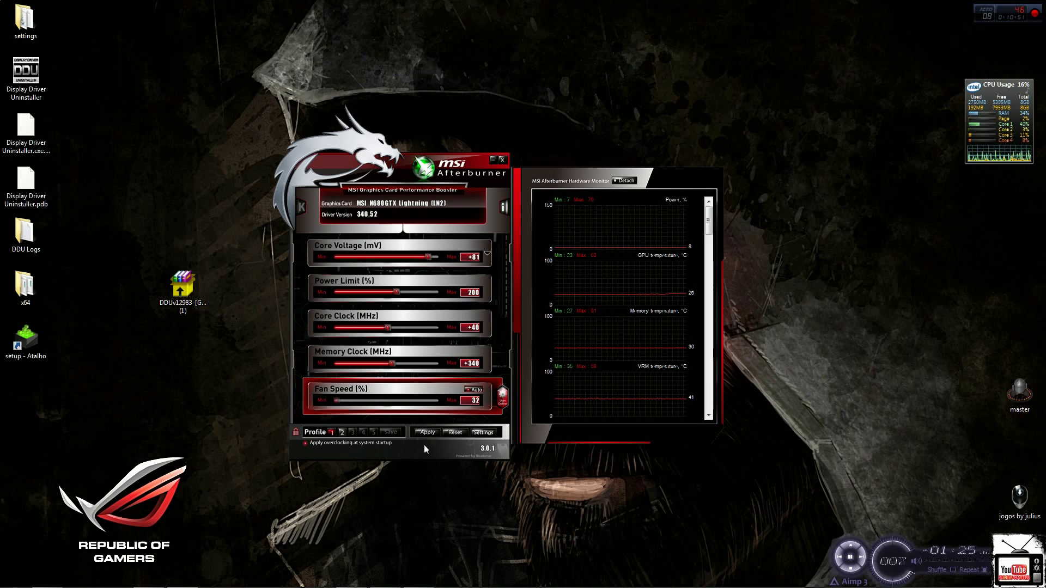
pyautogui.moveTo(467, 185); pyautogui.dragTo(466, 148)
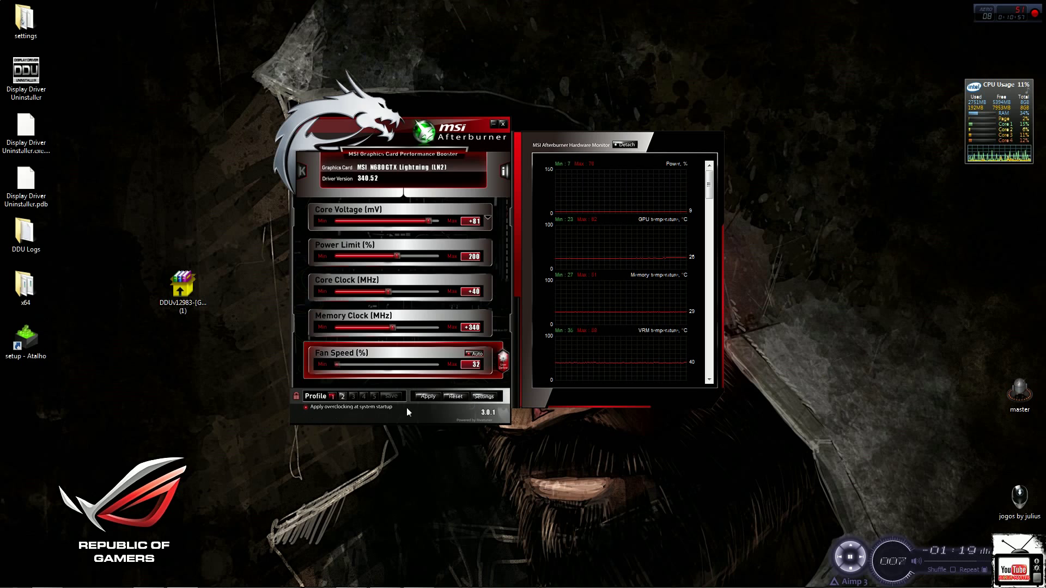
# - Open the MSI Afterburner properties and examine the general options and the custom fan speed curve
pyautogui.click(480, 397)
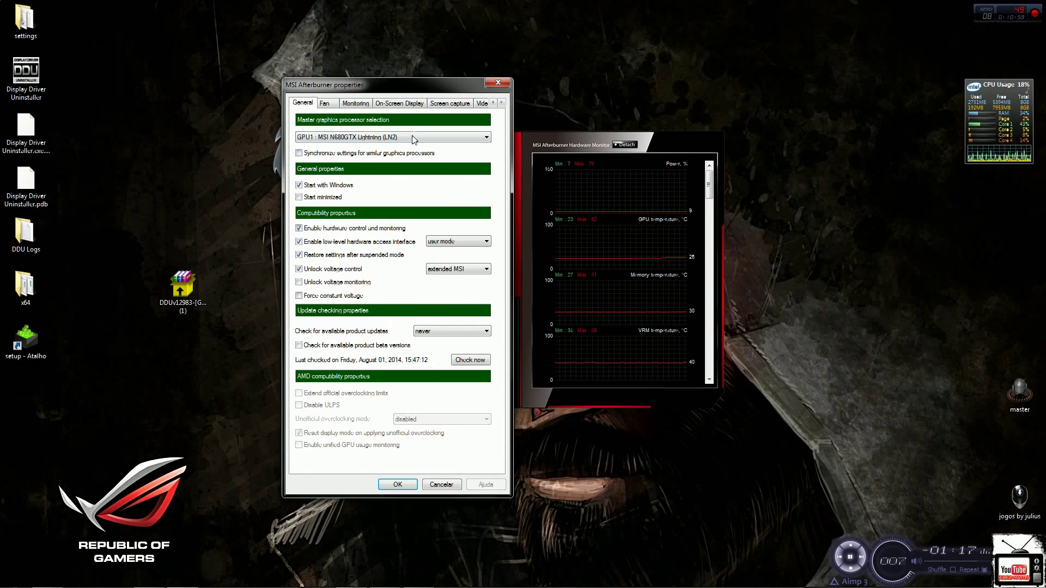
pyautogui.moveTo(403, 87); pyautogui.dragTo(371, 50)
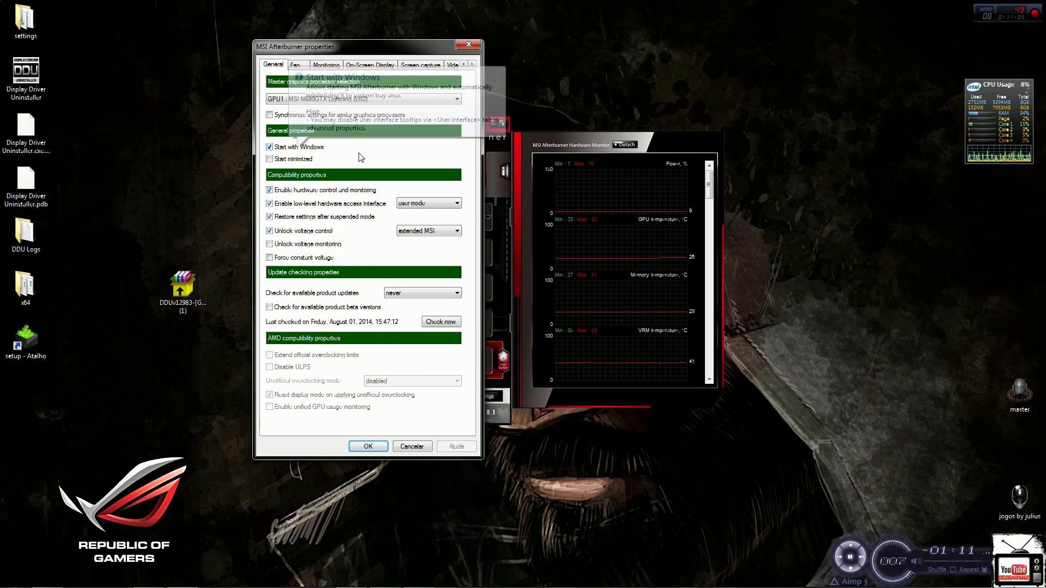
pyautogui.click(301, 65)
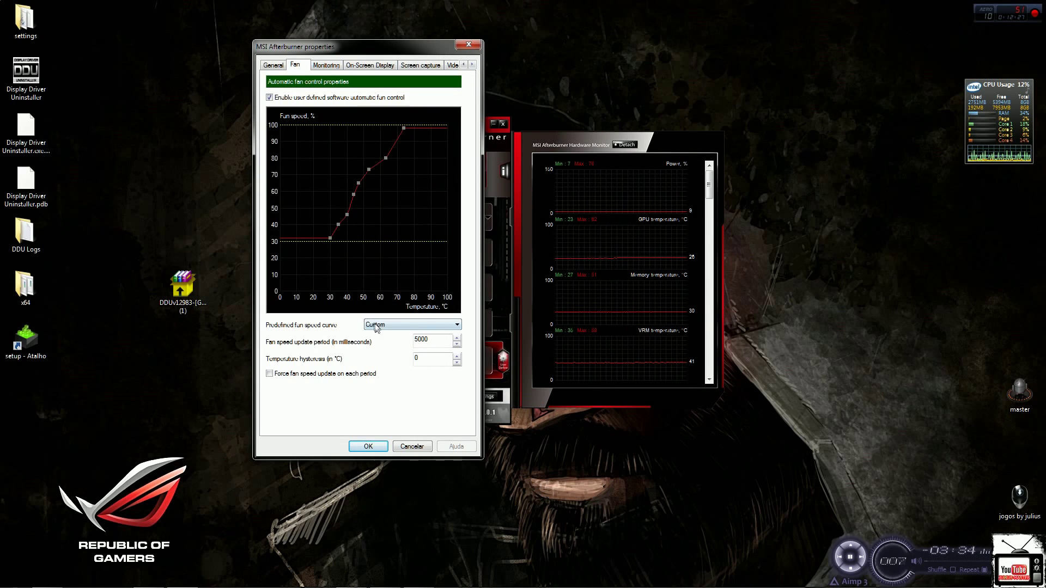
# - Review the On-Screen Display options of the GPU temperature, memory temperature, GPU usage, and core clock monitoring graphs
pyautogui.click(325, 65)
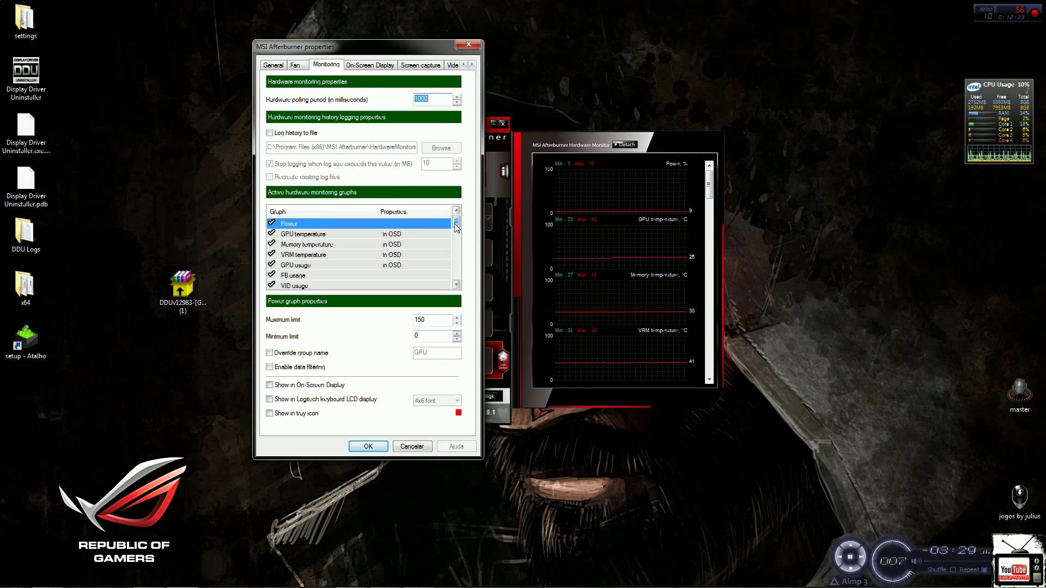
pyautogui.click(326, 235)
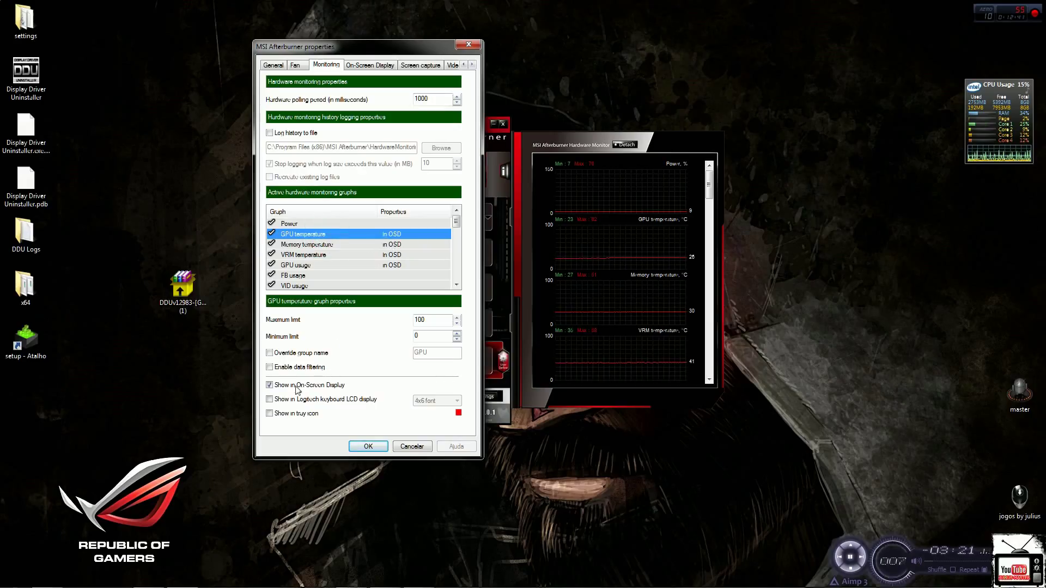
pyautogui.click(332, 249)
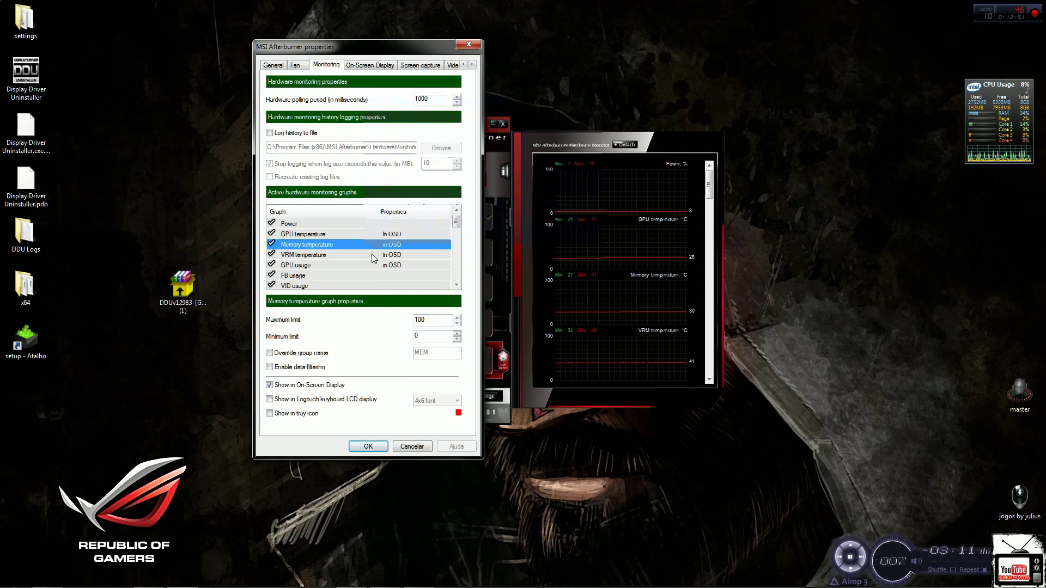
pyautogui.click(317, 264)
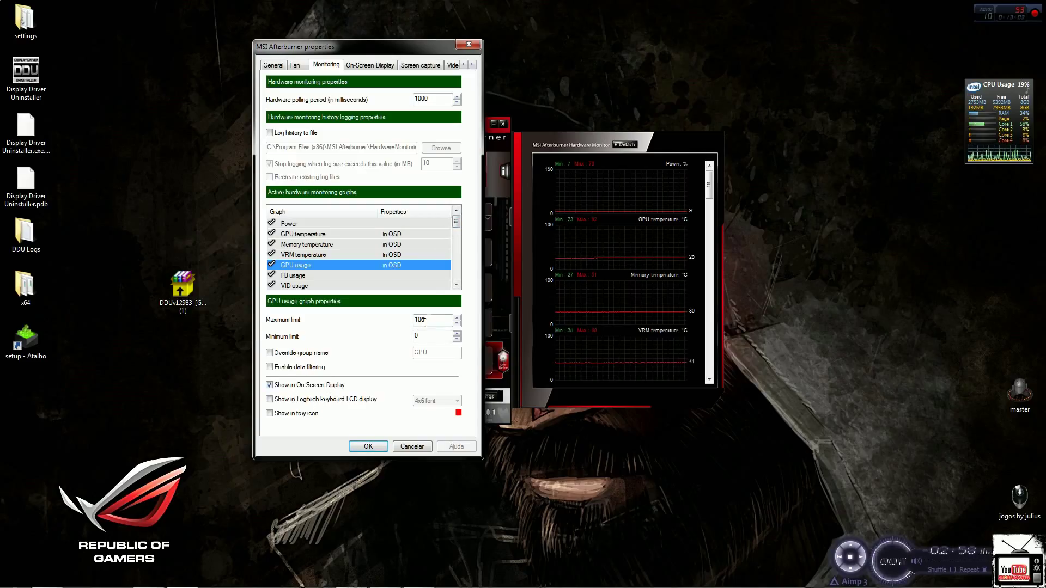
pyautogui.scroll(-2, 460, 242)
pyautogui.scroll(-1, 461, 242)
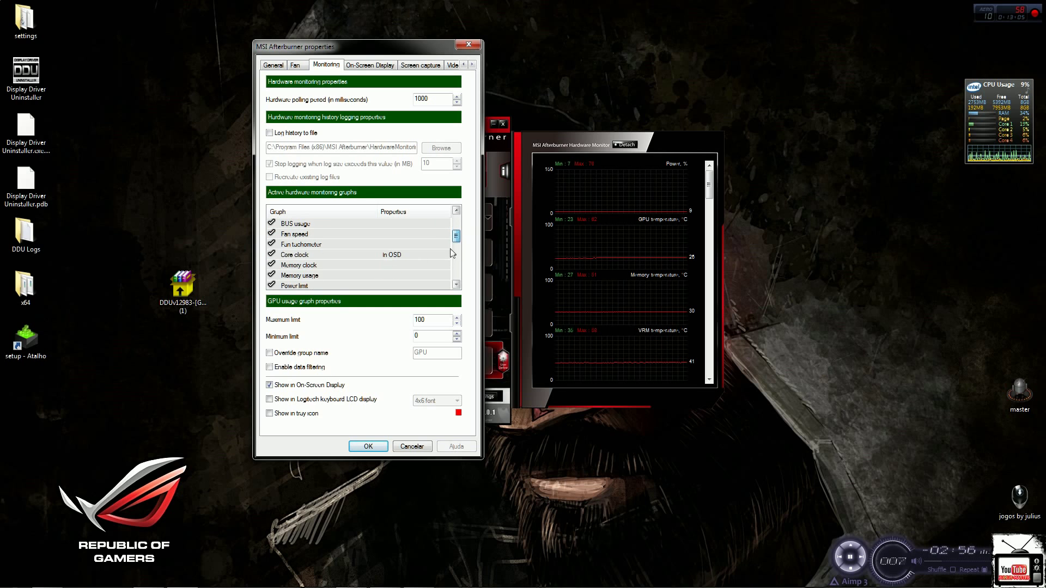
pyautogui.click(389, 258)
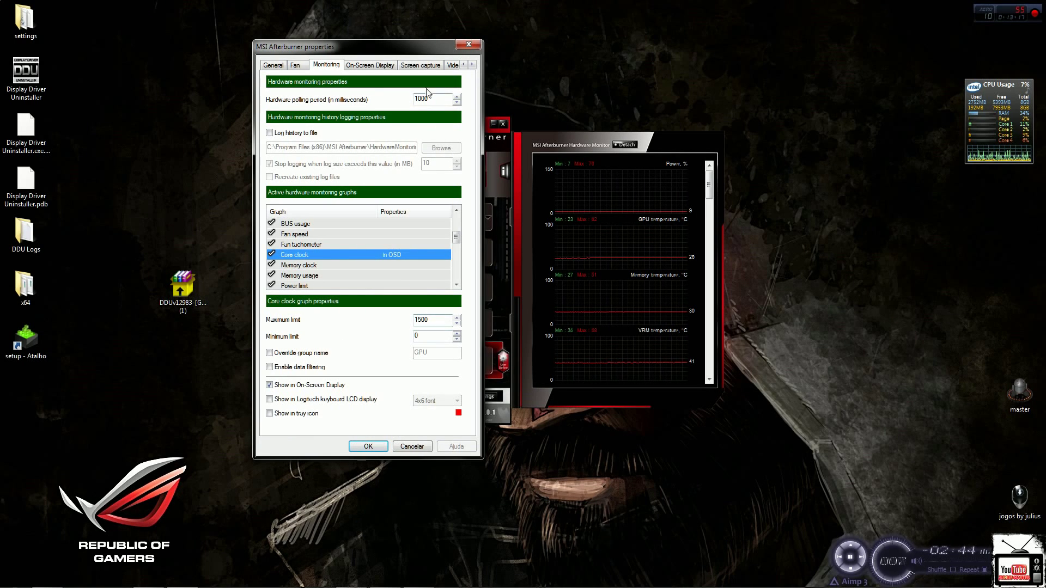
# - Review the On-Screen Display, screen capture, video capture, and profile settings, and accept the MSI Afterburner properties
pyautogui.click(370, 65)
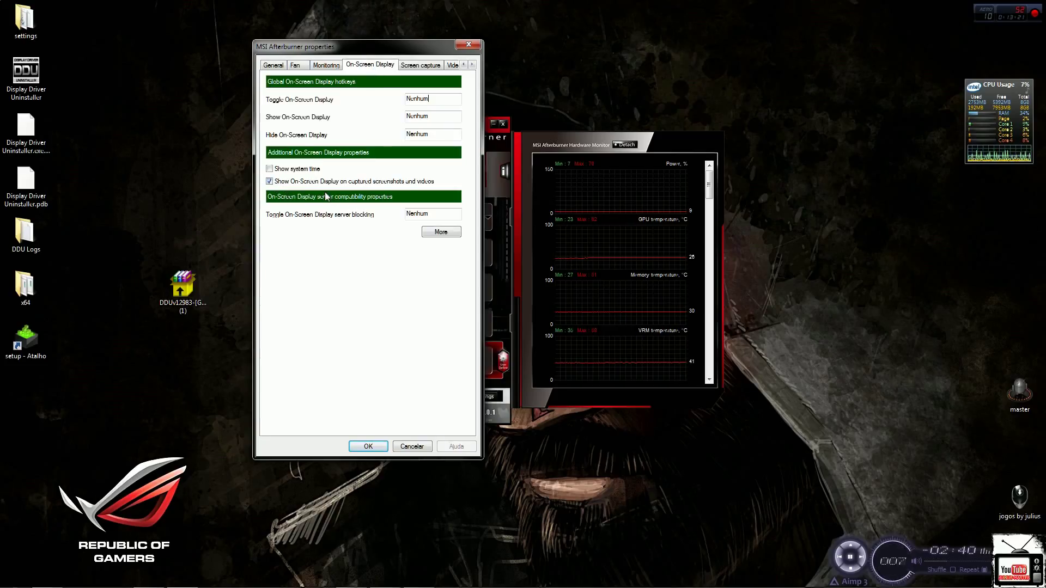
pyautogui.click(421, 66)
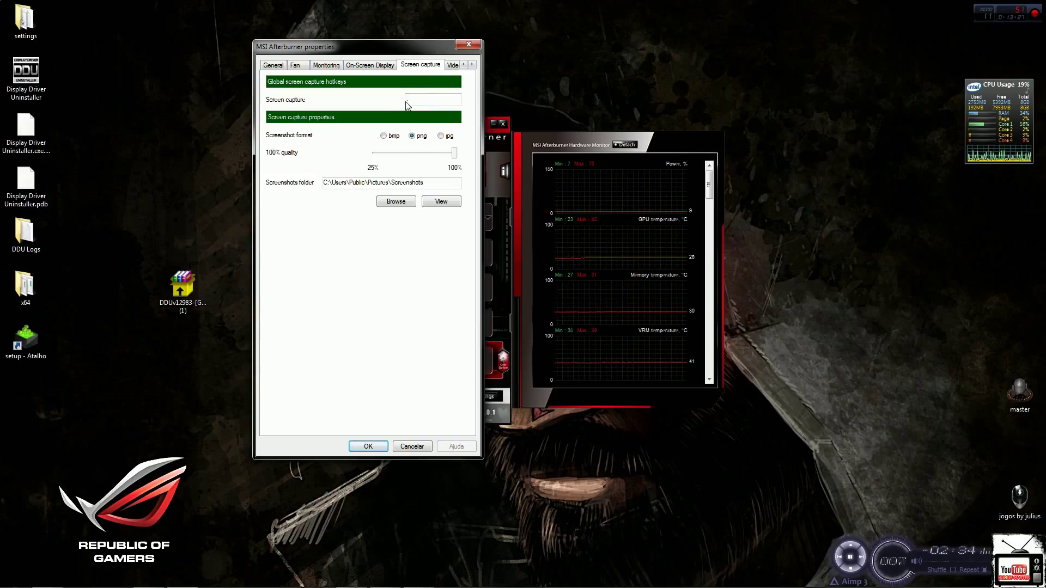
pyautogui.moveTo(408, 104)
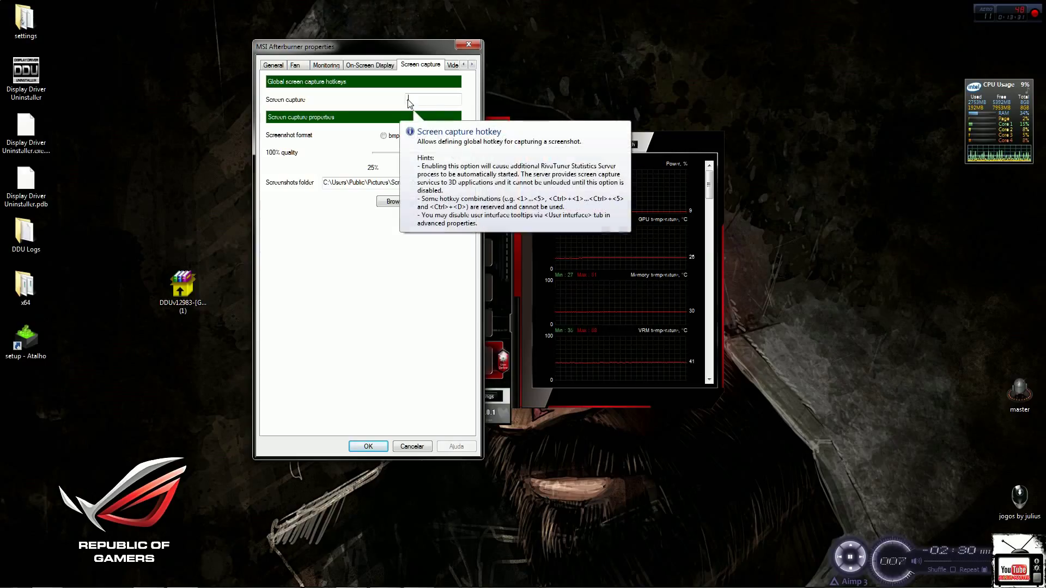
pyautogui.click(451, 65)
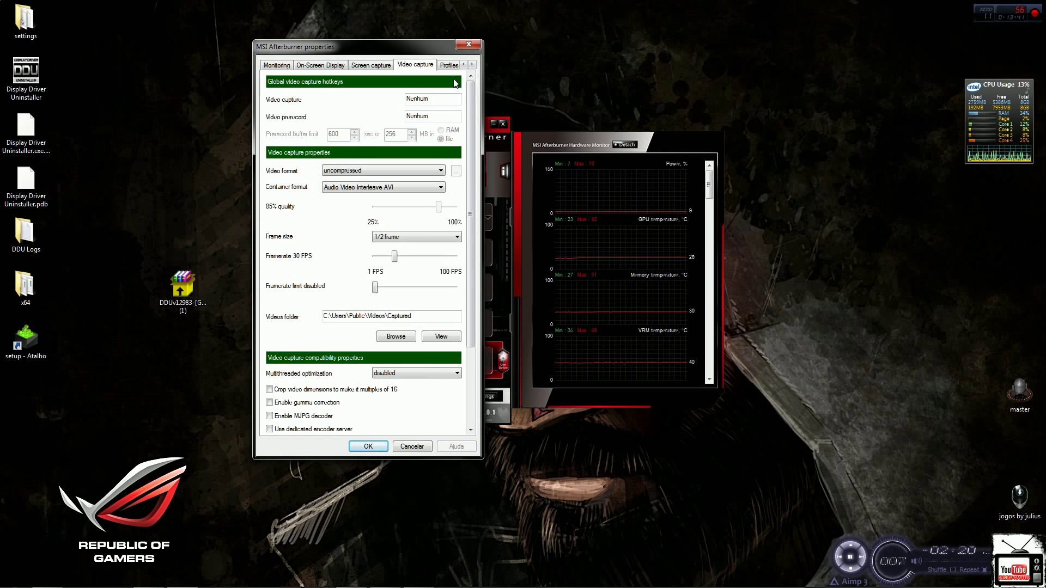
pyautogui.click(450, 65)
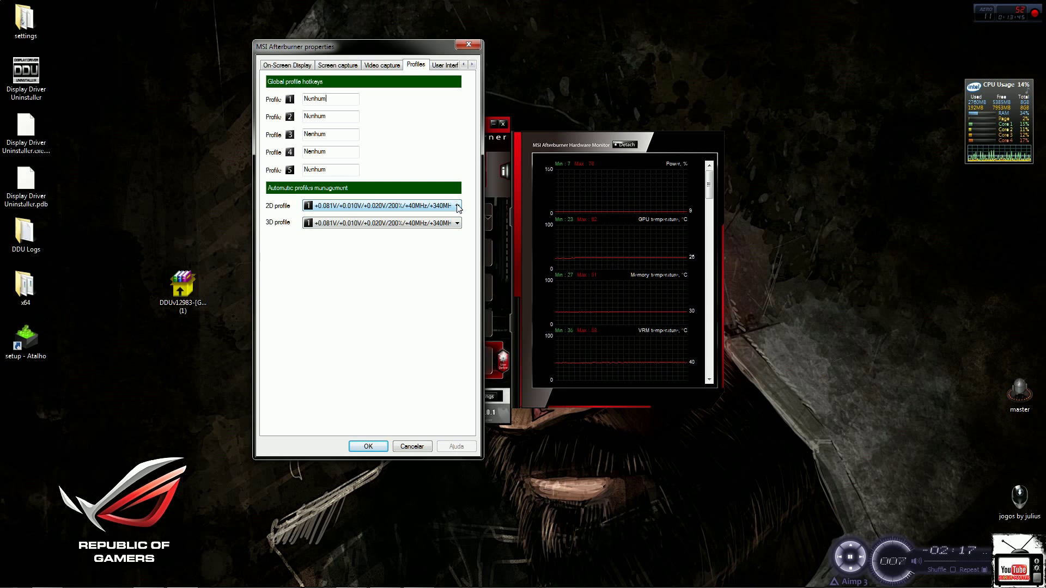
pyautogui.moveTo(457, 209)
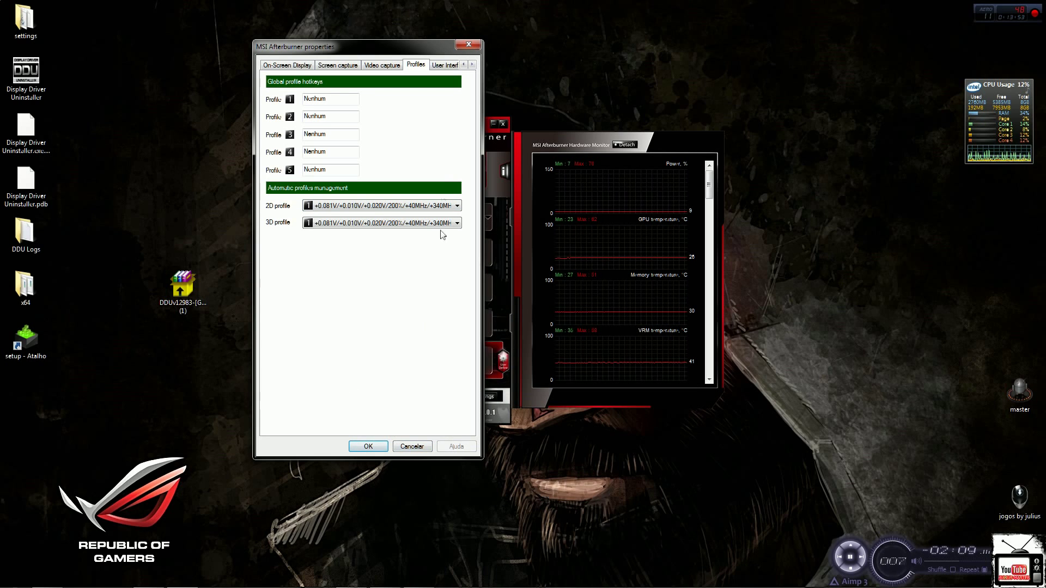
pyautogui.click(471, 64)
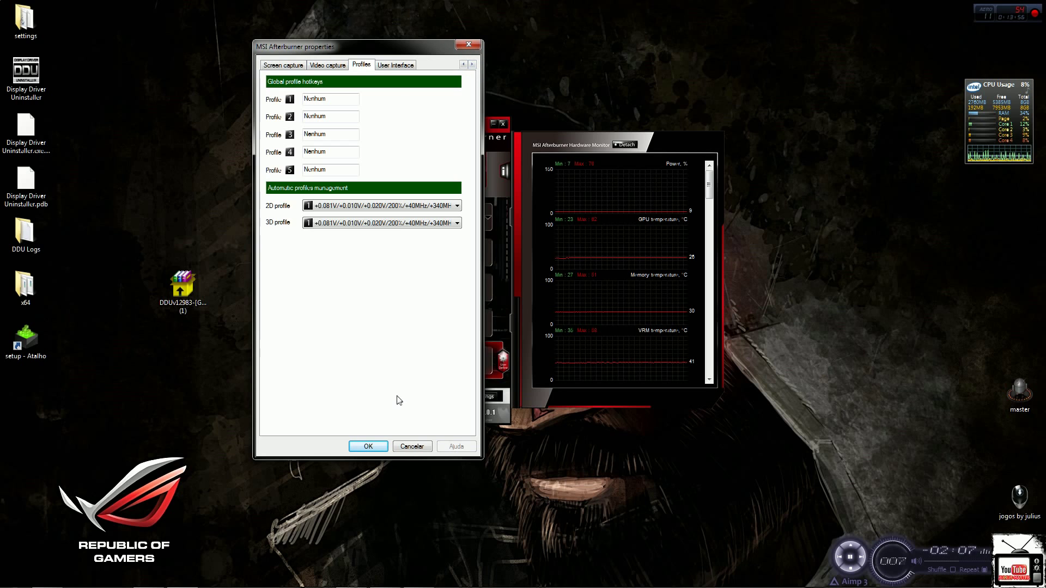
pyautogui.click(368, 445)
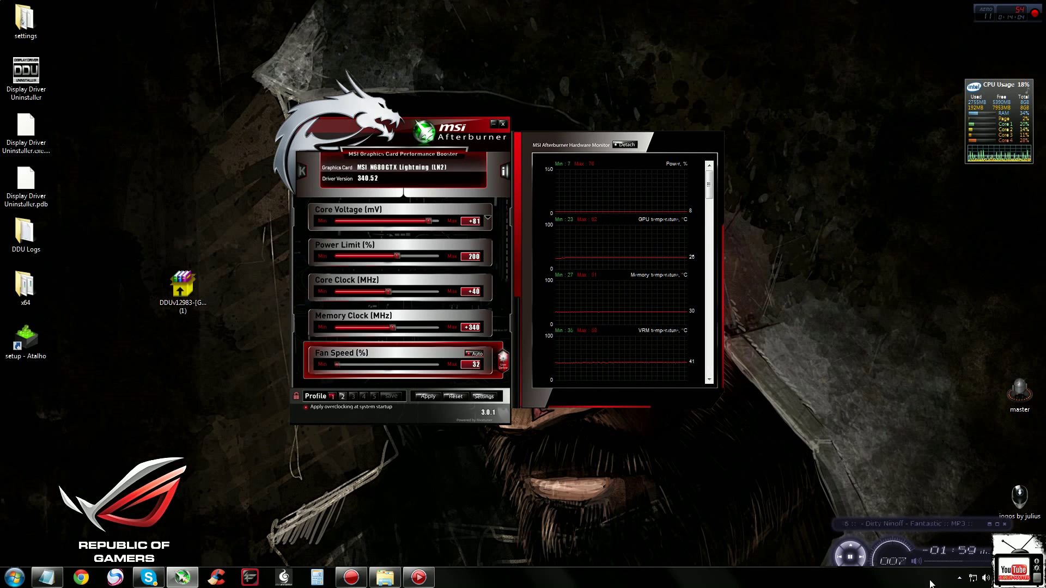
# - Open RivaTuner Statistics Server and examine the On-Screen Display palette color, zoom, and position options
pyautogui.click(958, 579)
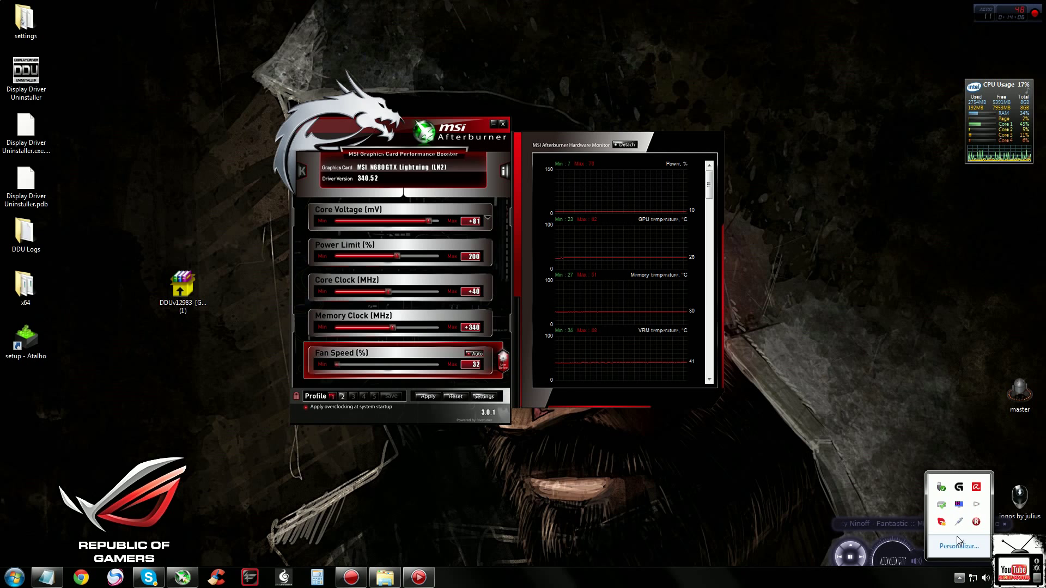
pyautogui.click(960, 506)
pyautogui.moveTo(620, 113); pyautogui.dragTo(476, 29)
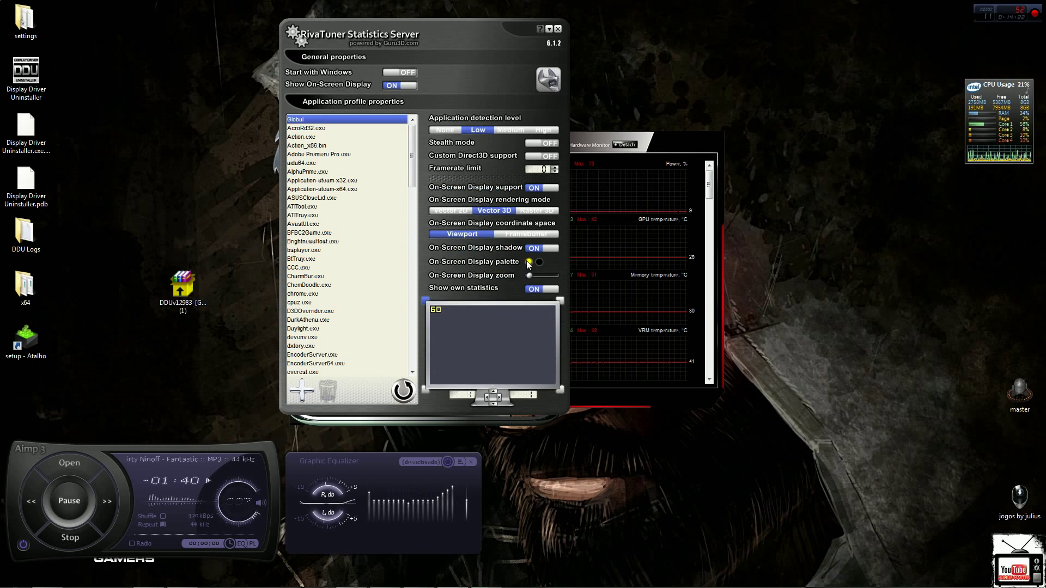
pyautogui.click(527, 263)
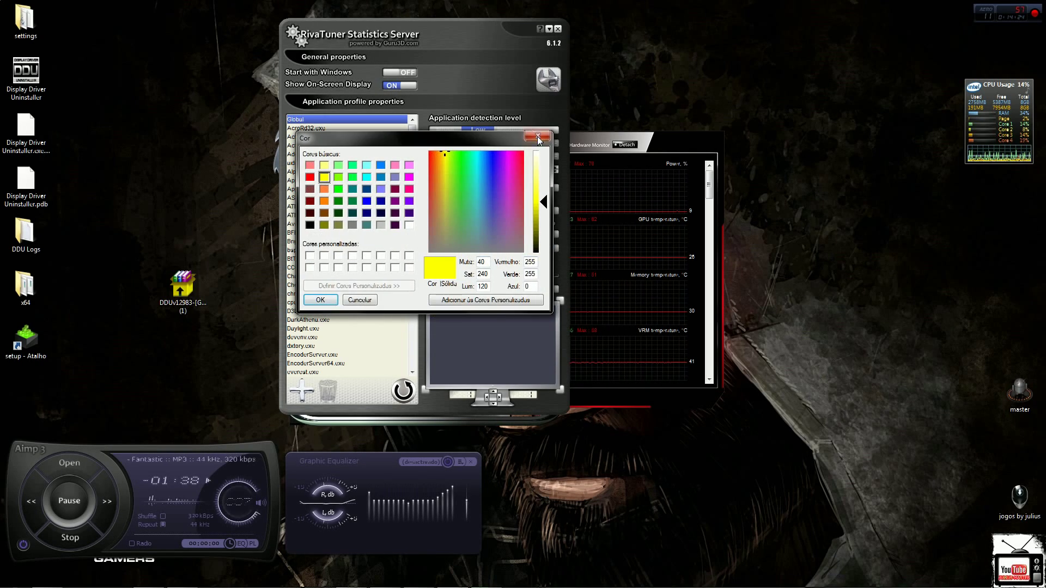
pyautogui.press('Escape')
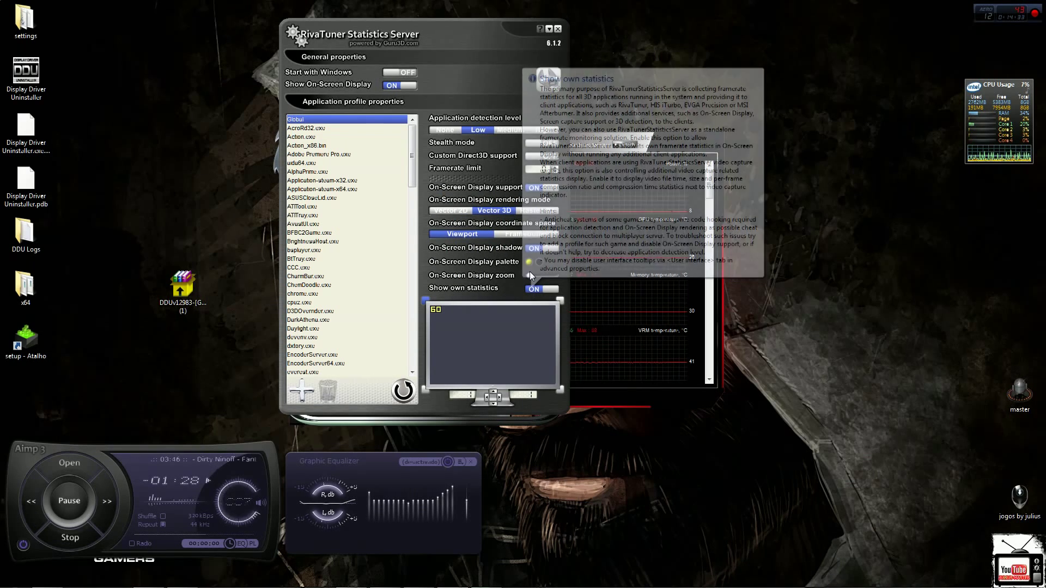
pyautogui.moveTo(527, 275)
pyautogui.mouseDown()
pyautogui.moveTo(544, 277)
pyautogui.moveTo(527, 275)
pyautogui.mouseUp()
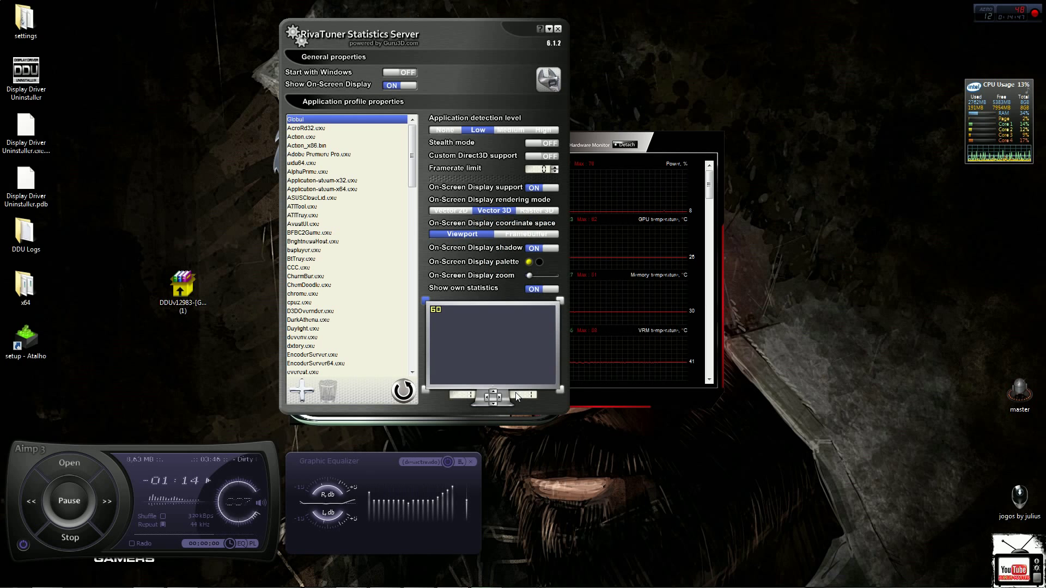
pyautogui.moveTo(516, 396)
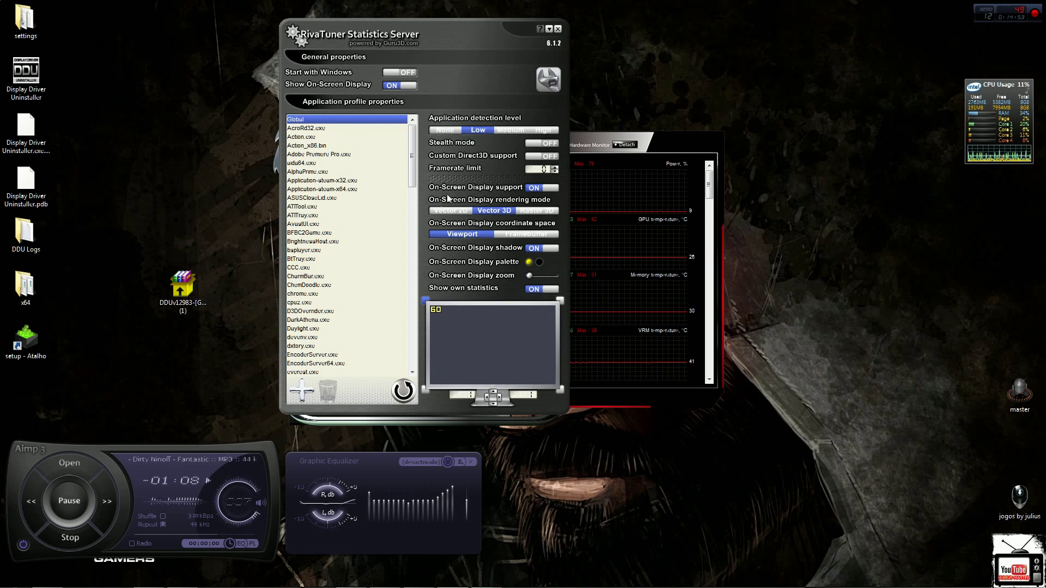
# - Minimize RivaTuner Statistics Server, the expanded music player, and MSI Afterburner to clear the desktop
pyautogui.click(549, 29)
pyautogui.moveTo(1004, 582)
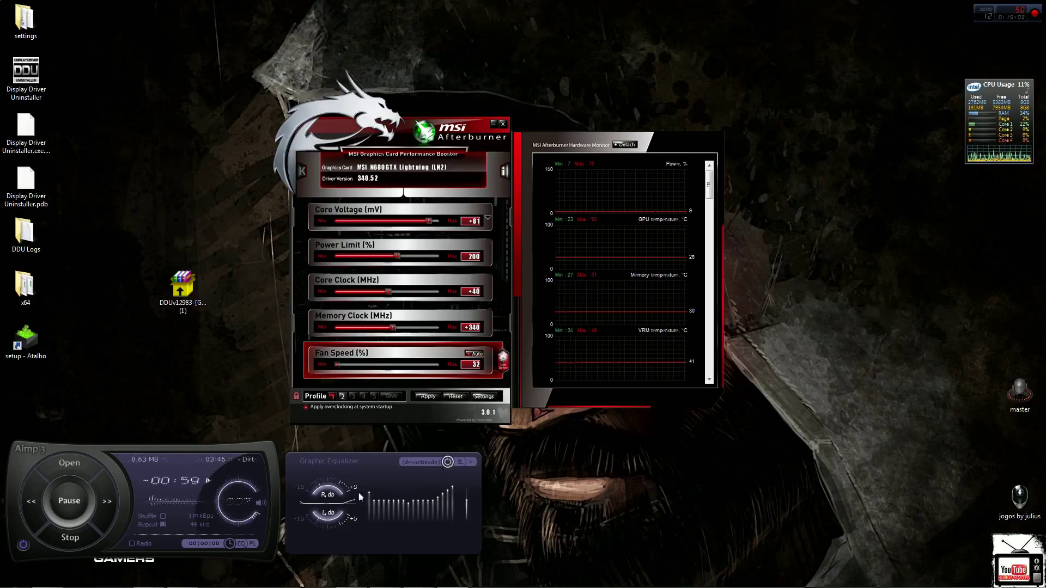
pyautogui.click(122, 475)
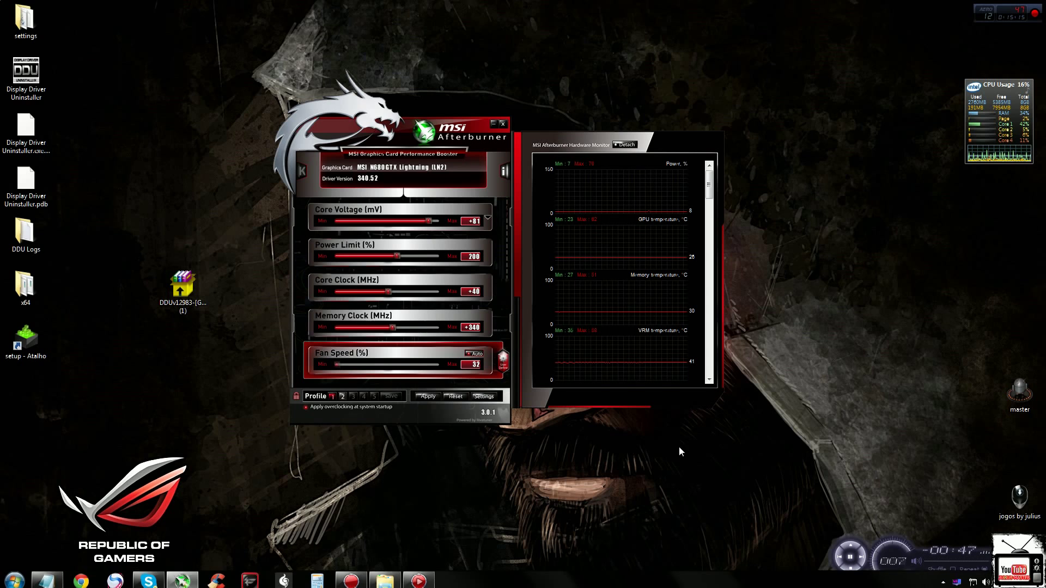
pyautogui.click(494, 124)
# - Open the Nova pasta folder, examine the details of the 340.52 desktop driver installer, and minimize the folder
pyautogui.doubleClick(337, 339)
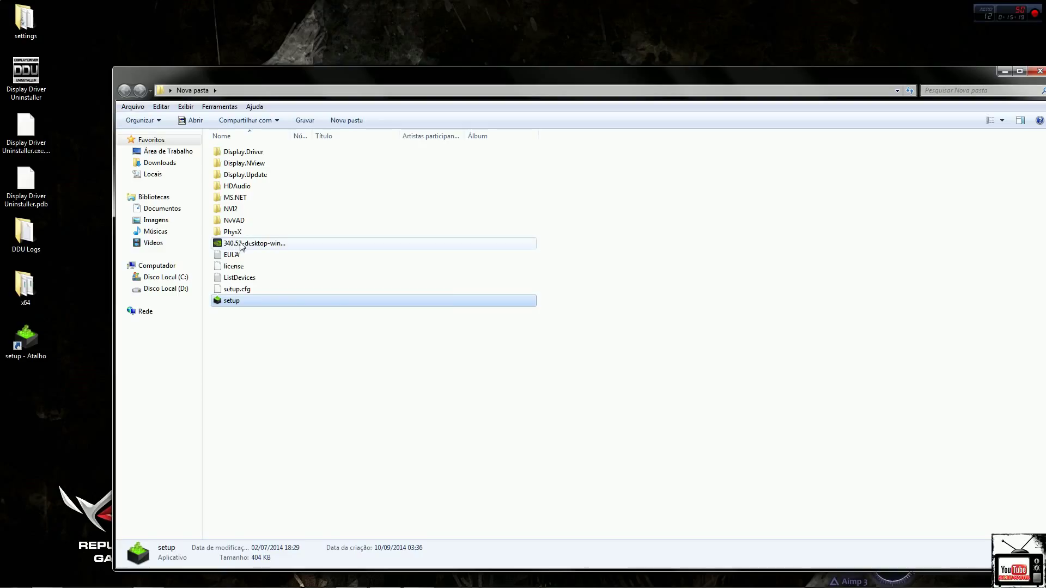
pyautogui.moveTo(254, 247)
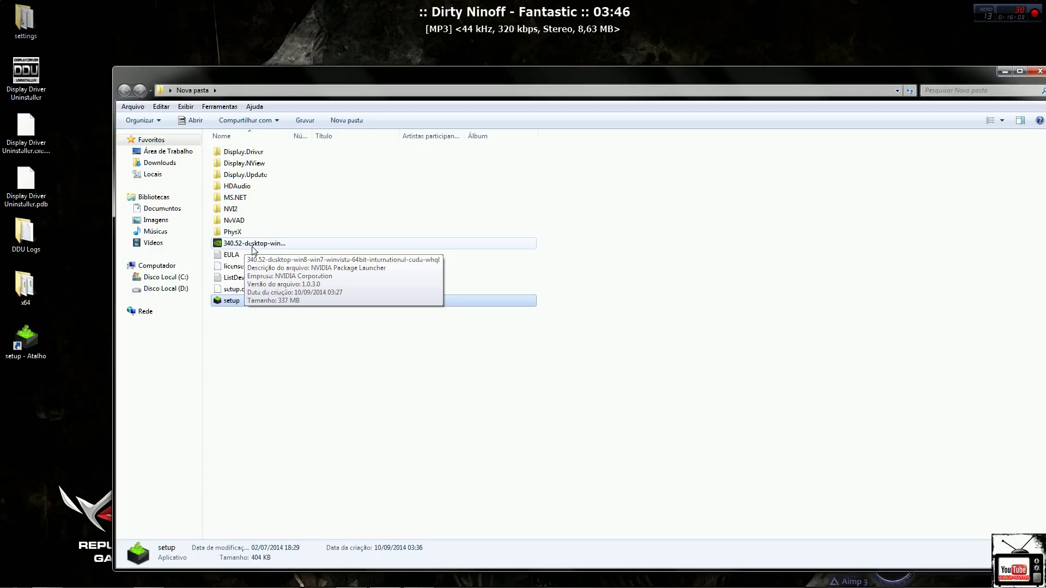
pyautogui.click(1001, 72)
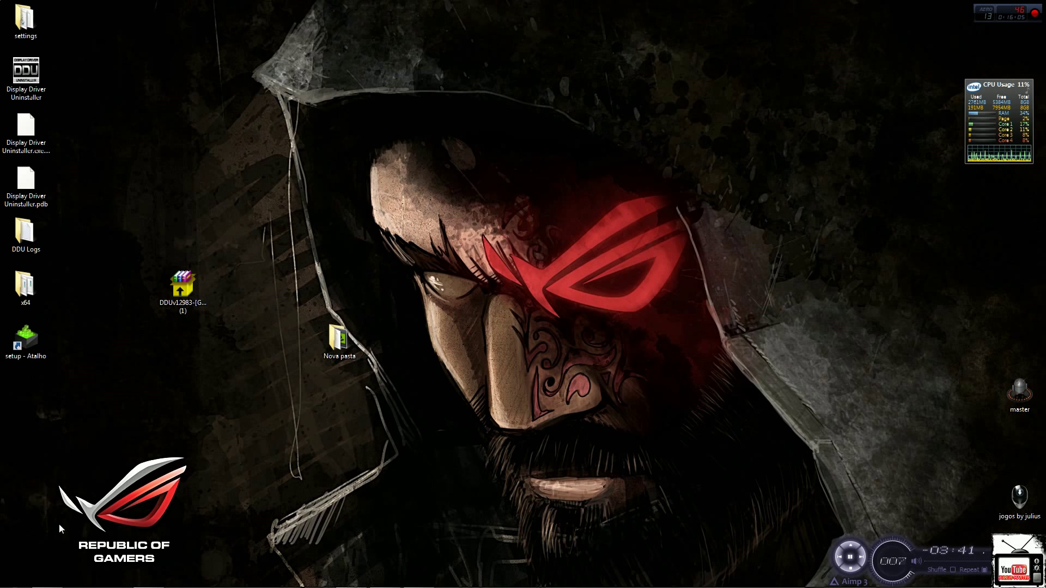
# - Open the bookmarked 4shared page in Google Chrome and log in with the saved account credentials
pyautogui.moveTo(148, 577)
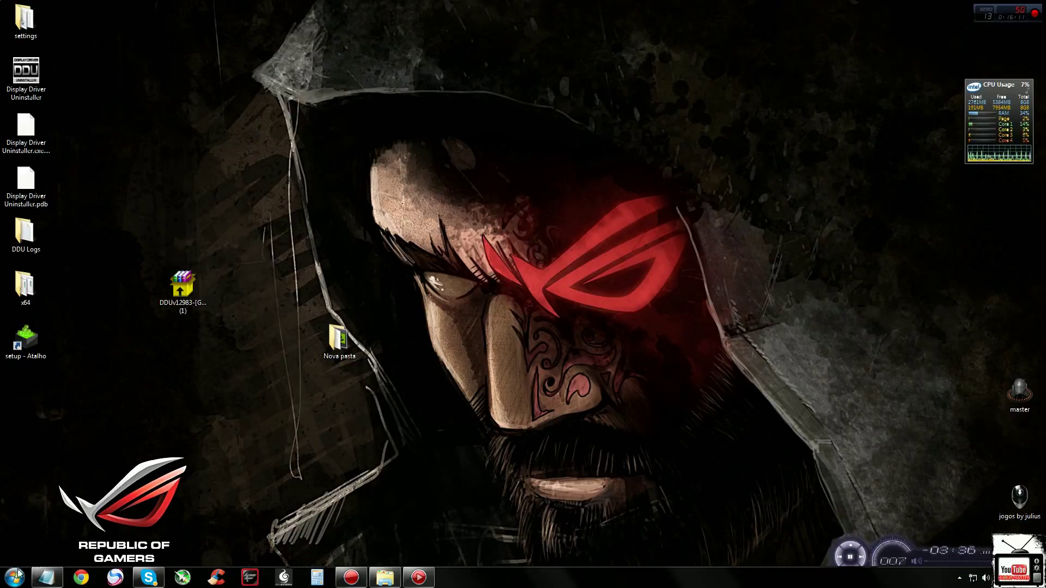
pyautogui.click(81, 577)
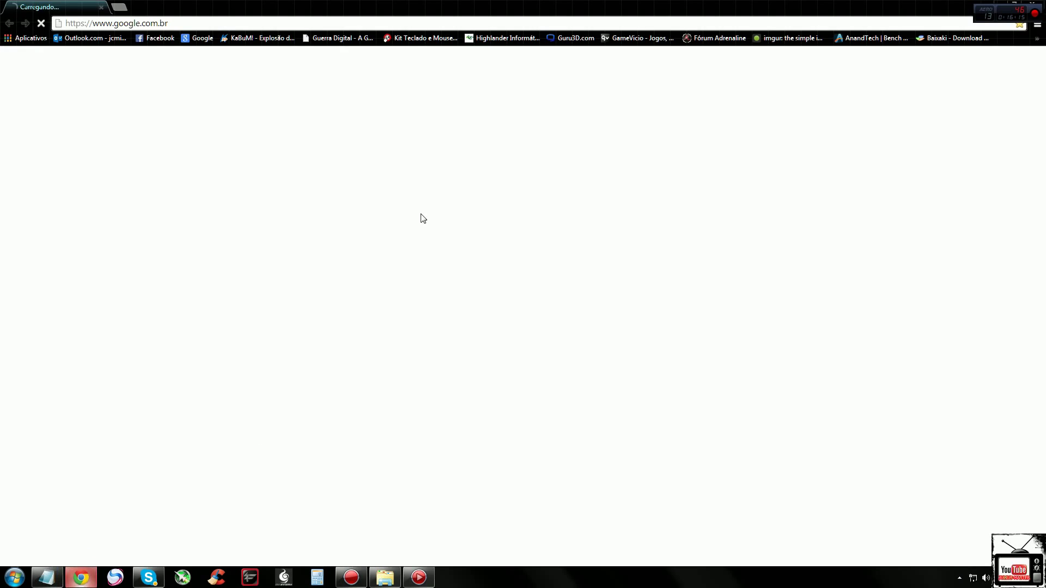
pyautogui.click(1036, 38)
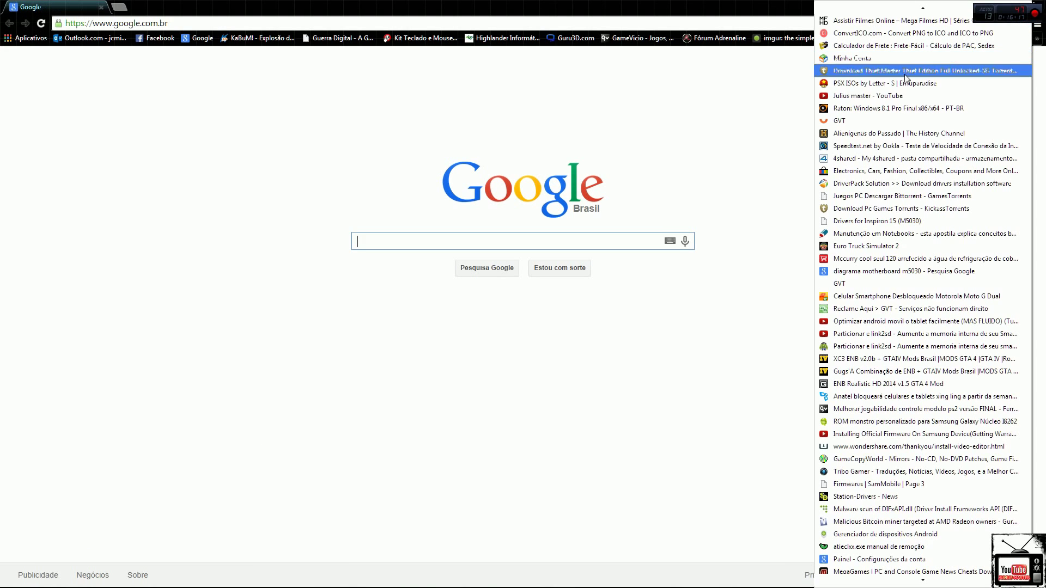
pyautogui.click(862, 147)
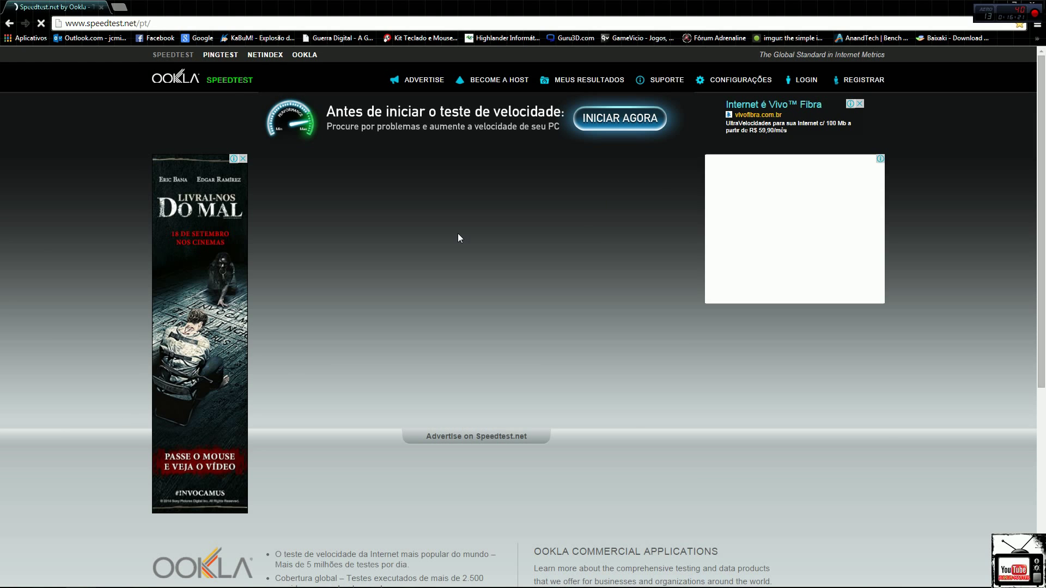
pyautogui.click(1035, 40)
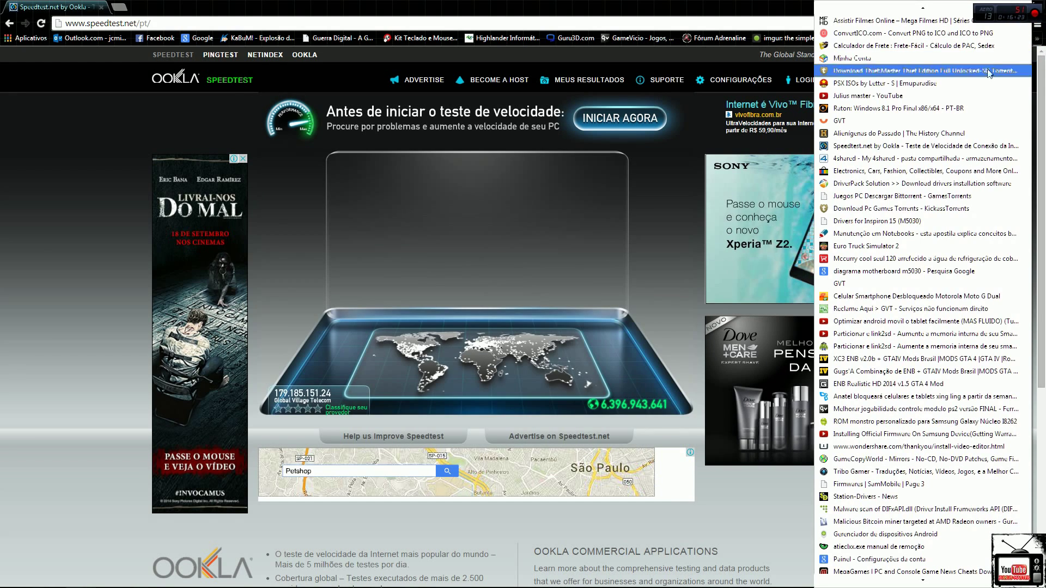
pyautogui.click(847, 158)
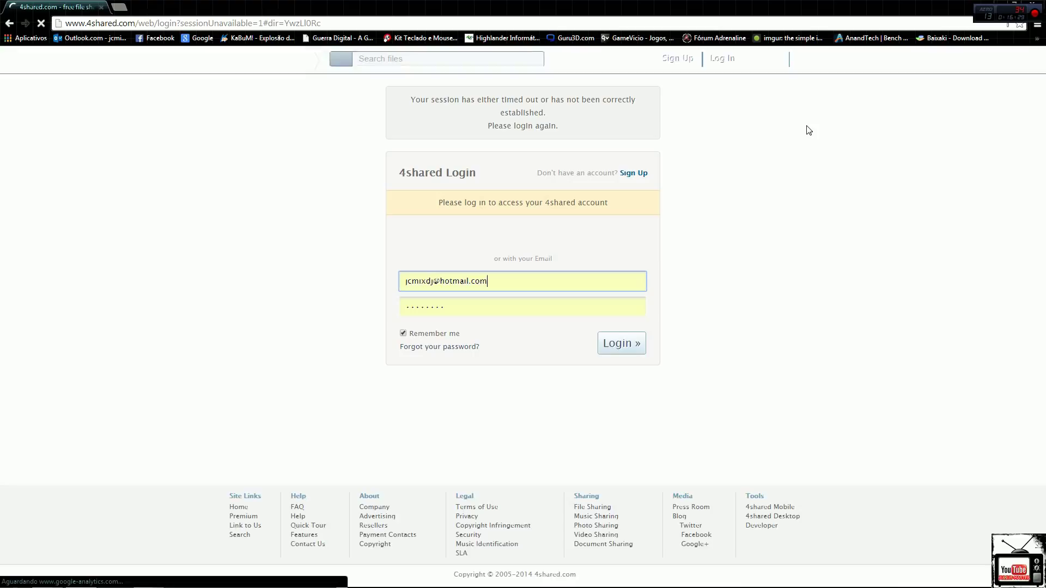
pyautogui.click(721, 64)
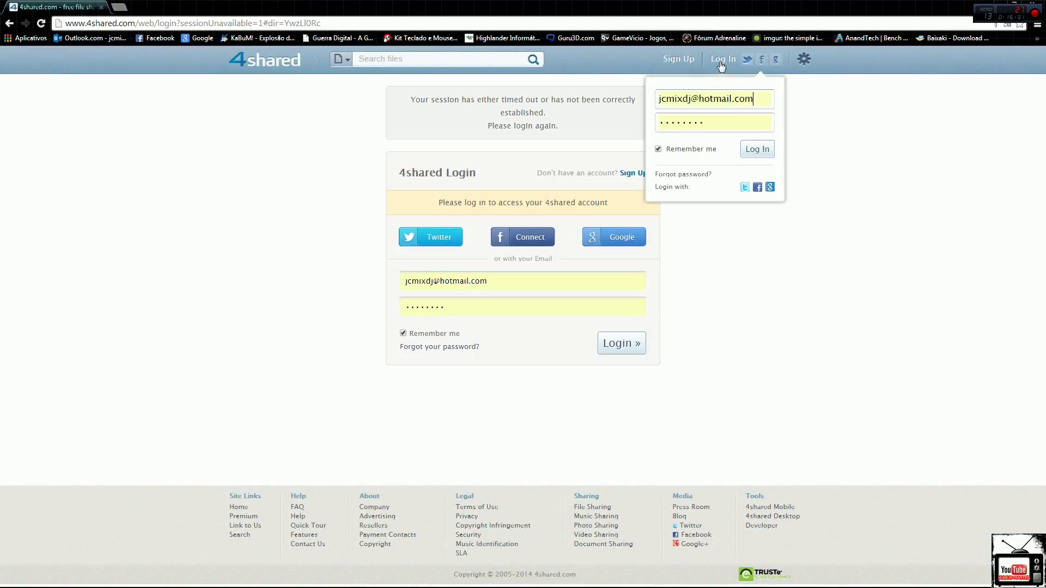
pyautogui.click(752, 151)
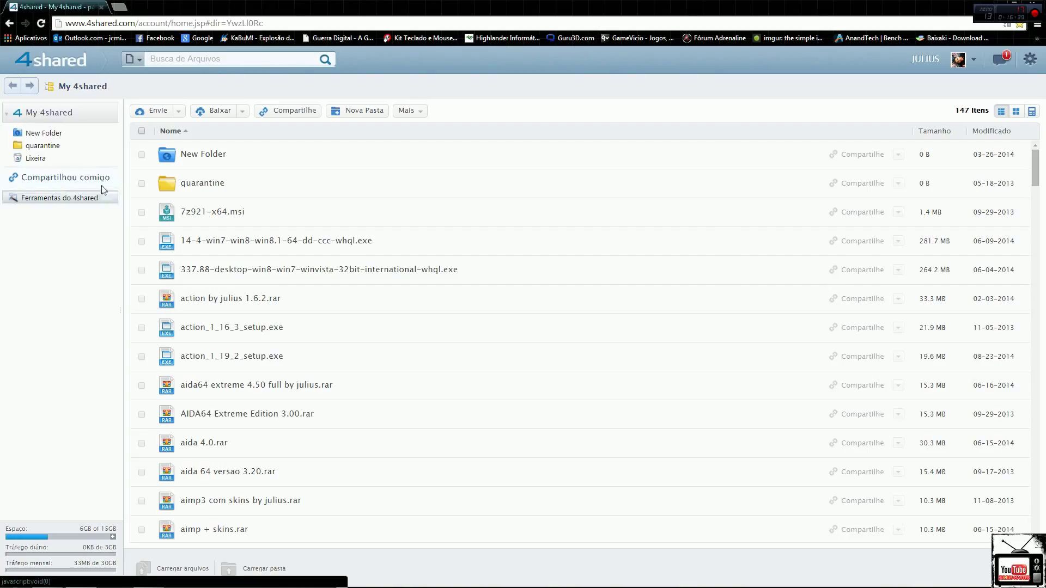
# - Browse the My 4shared file list to review the driver, utility, and program files shared there
pyautogui.click(44, 146)
pyautogui.click(78, 111)
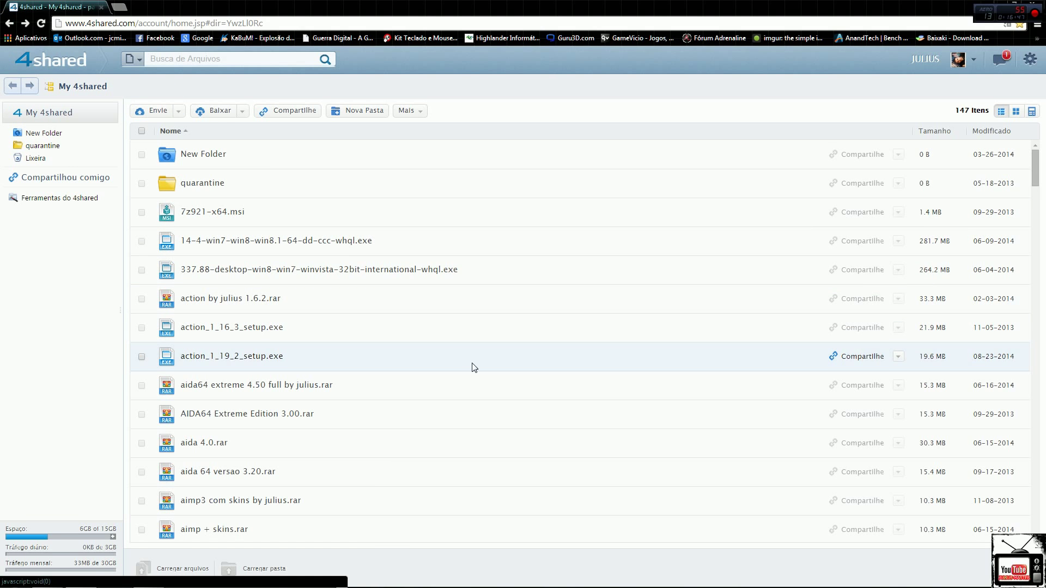
pyautogui.scroll(-5, 473, 367)
pyautogui.scroll(-6, 445, 372)
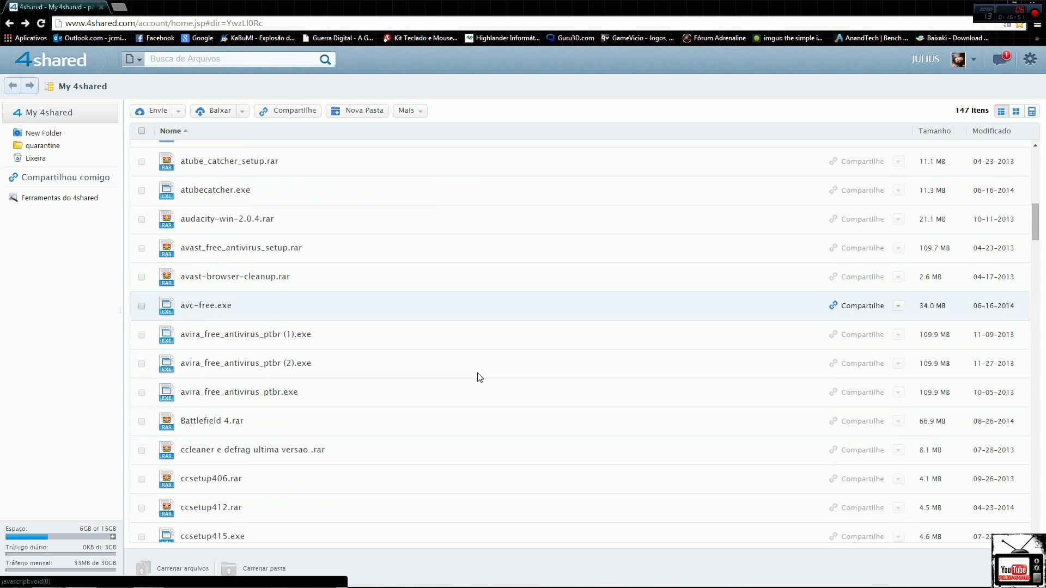
pyautogui.scroll(-2, 471, 378)
pyautogui.scroll(4, 507, 347)
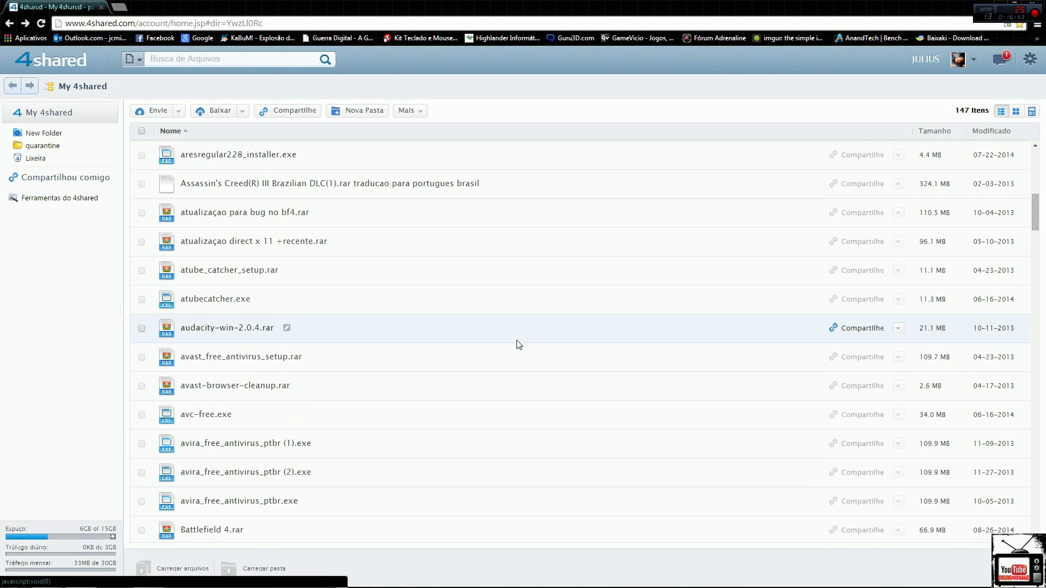
pyautogui.scroll(-8, 351, 345)
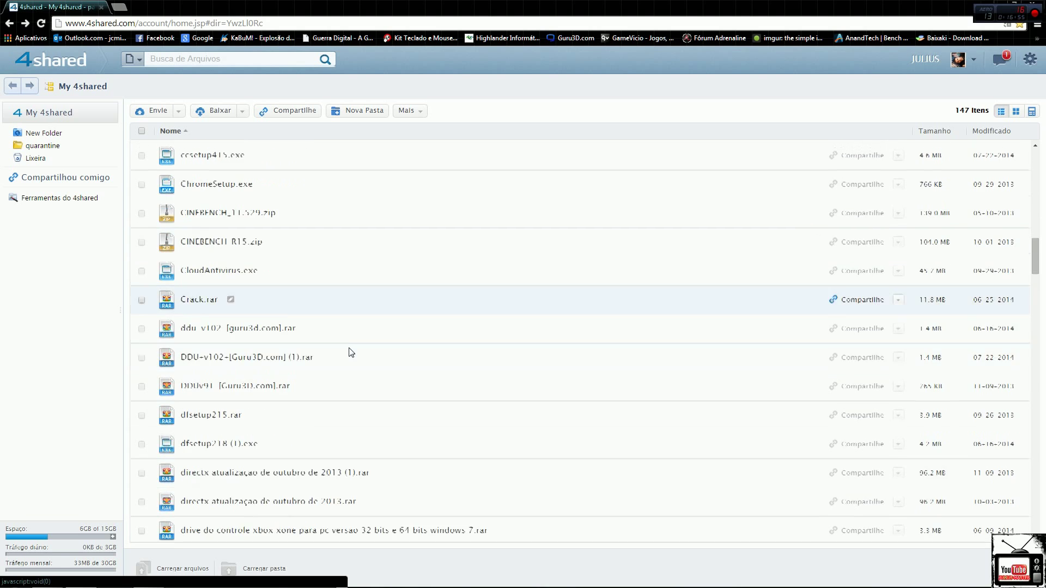
pyautogui.scroll(-2, 350, 352)
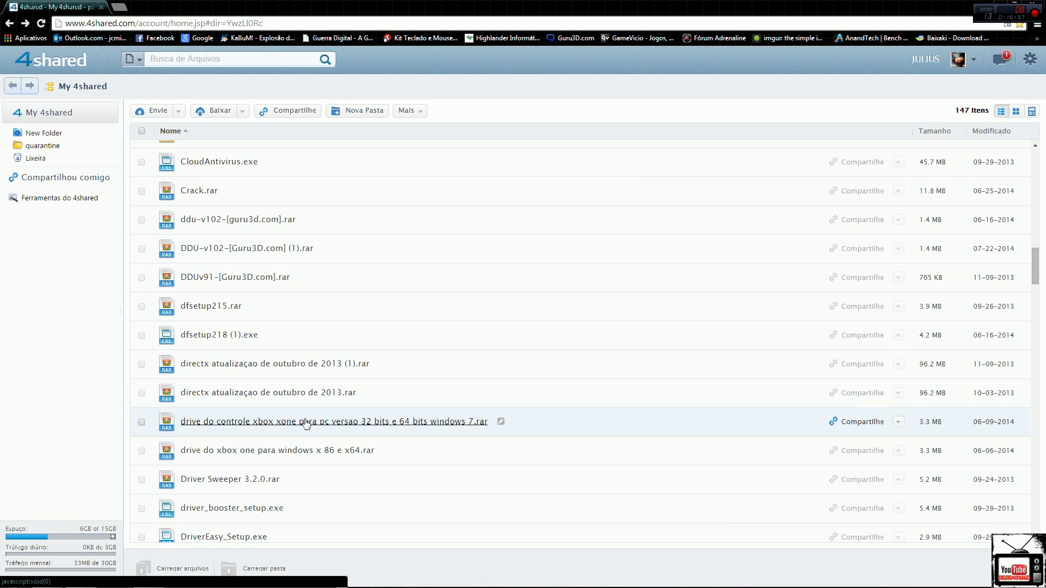
pyautogui.scroll(-5, 305, 425)
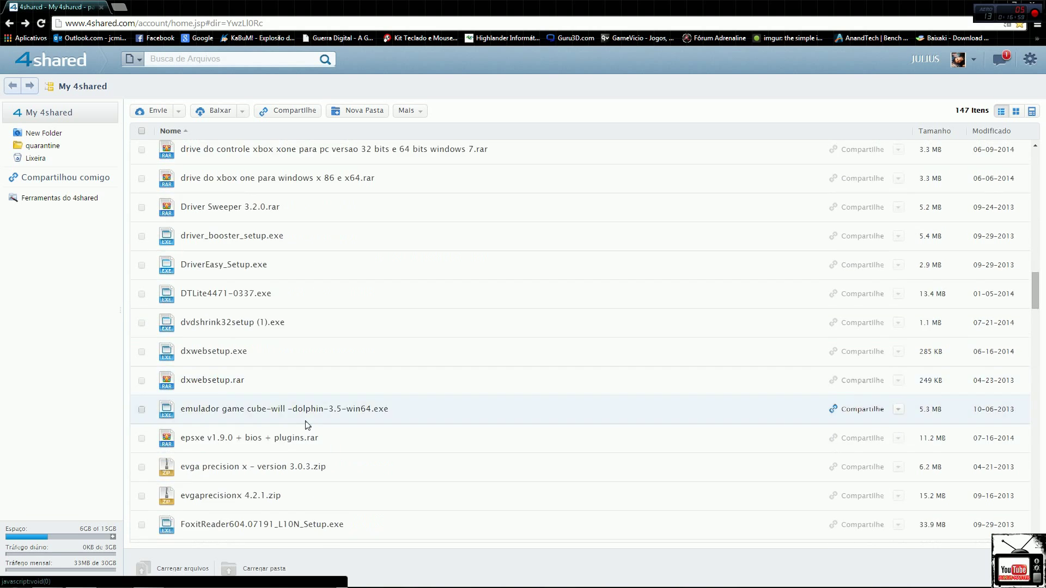
pyautogui.scroll(-6, 307, 425)
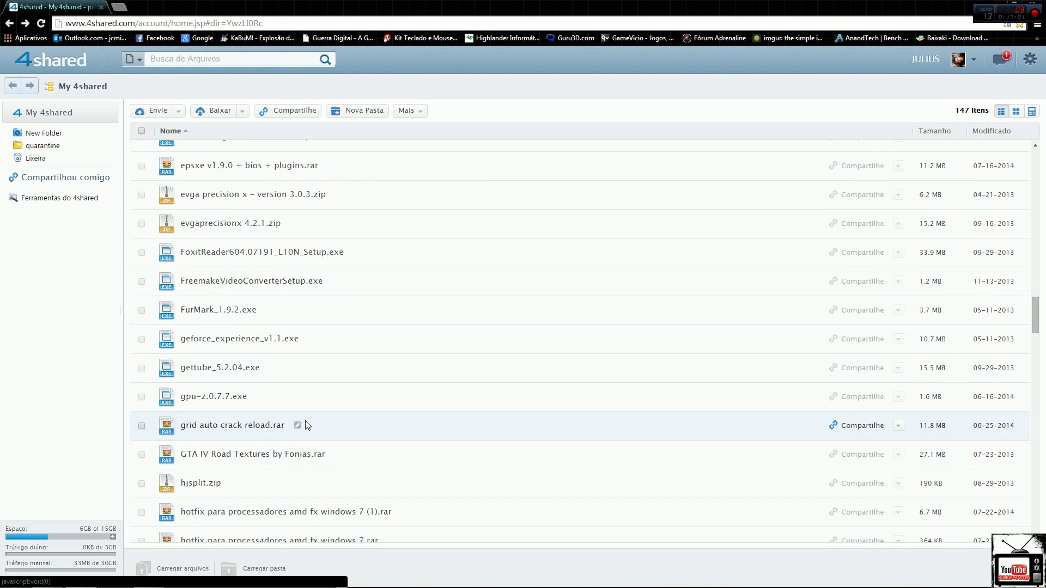
pyautogui.scroll(-1, 306, 425)
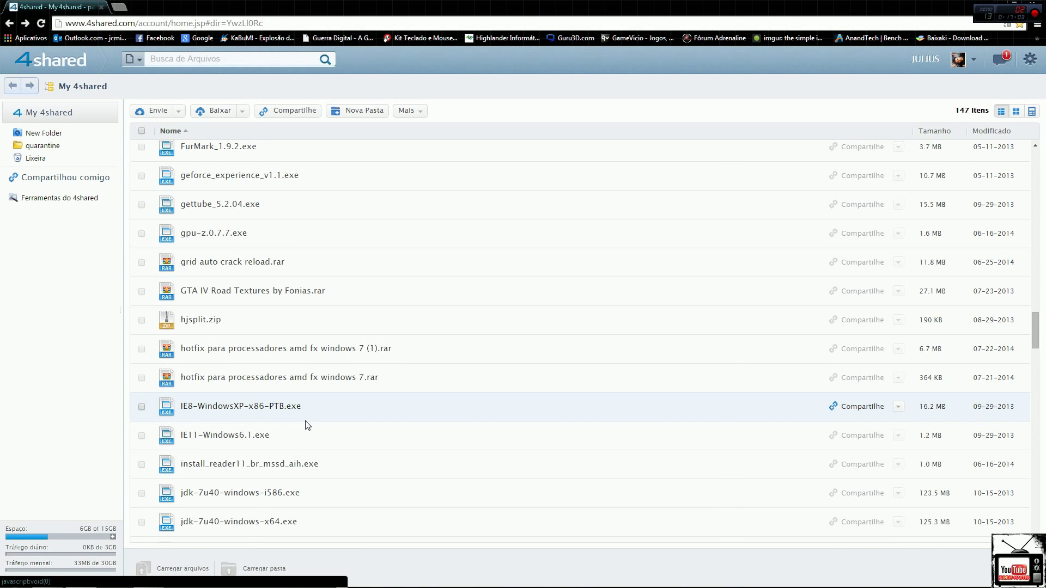
pyautogui.scroll(5, 308, 424)
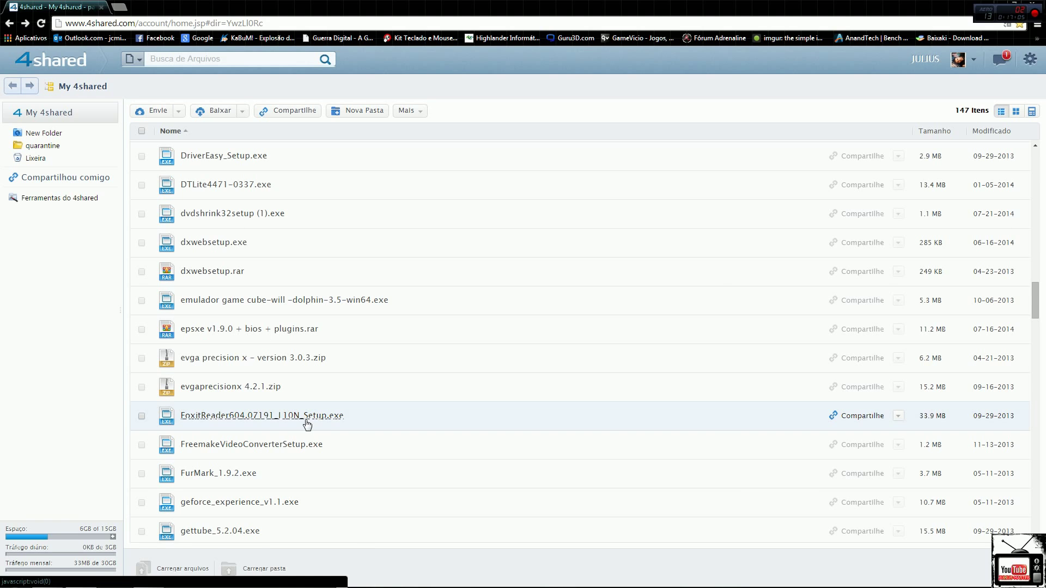
pyautogui.scroll(-6, 308, 425)
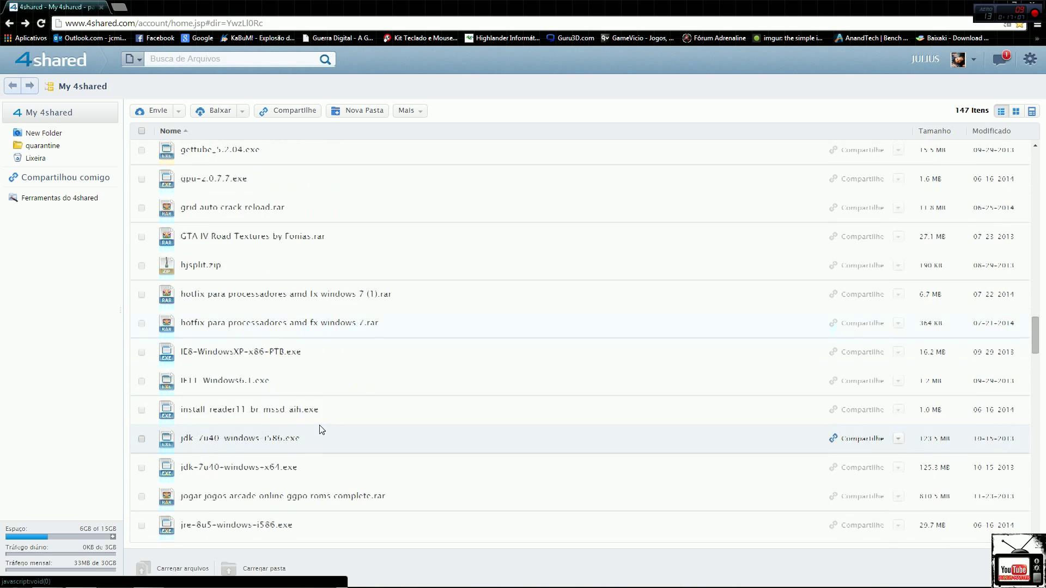
pyautogui.scroll(-8, 320, 430)
# - Open the Mirillis Action! v1.16.2.0 Multilanguage file page and start its free download
pyautogui.click(311, 293)
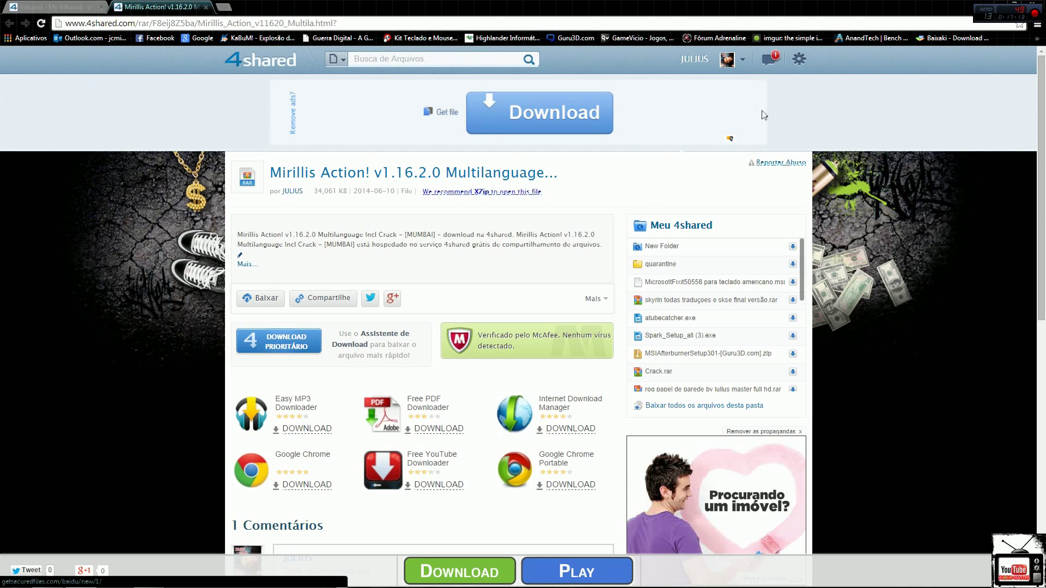
pyautogui.click(265, 303)
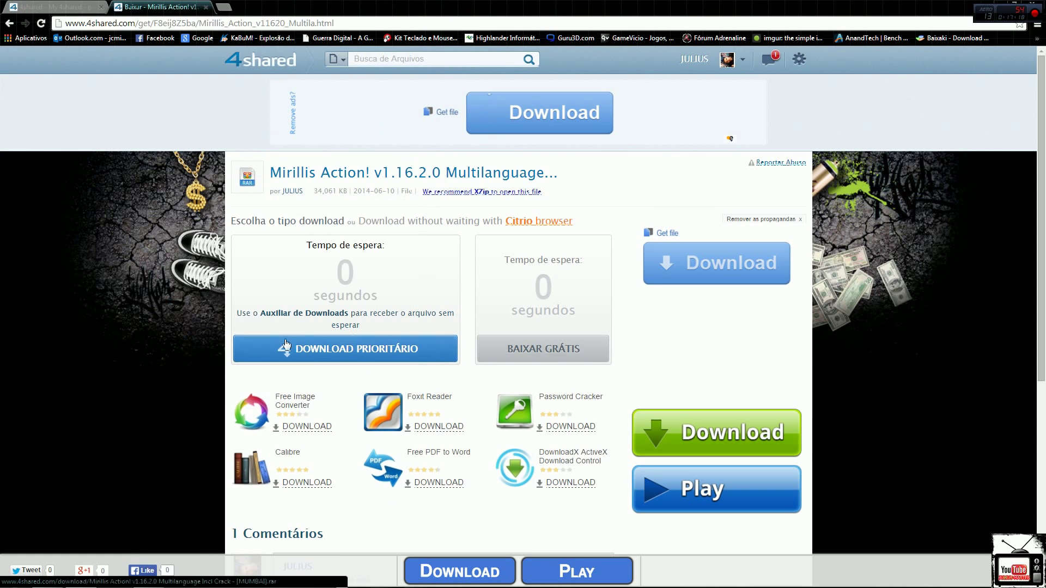
pyautogui.click(541, 347)
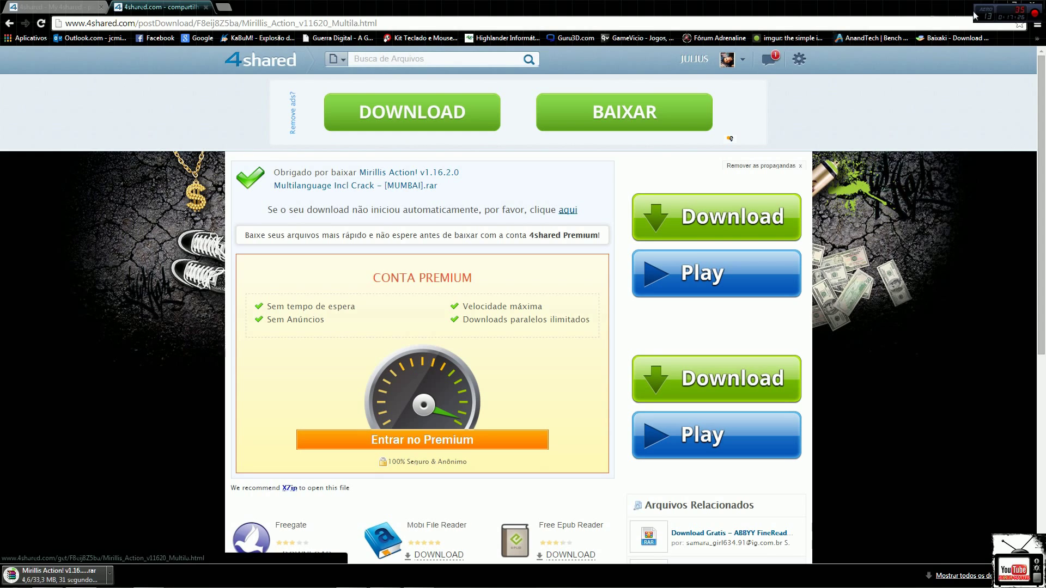
# - Exit Google Chrome, cancelling the download in progress, and stop the music playback
pyautogui.click(1031, 5)
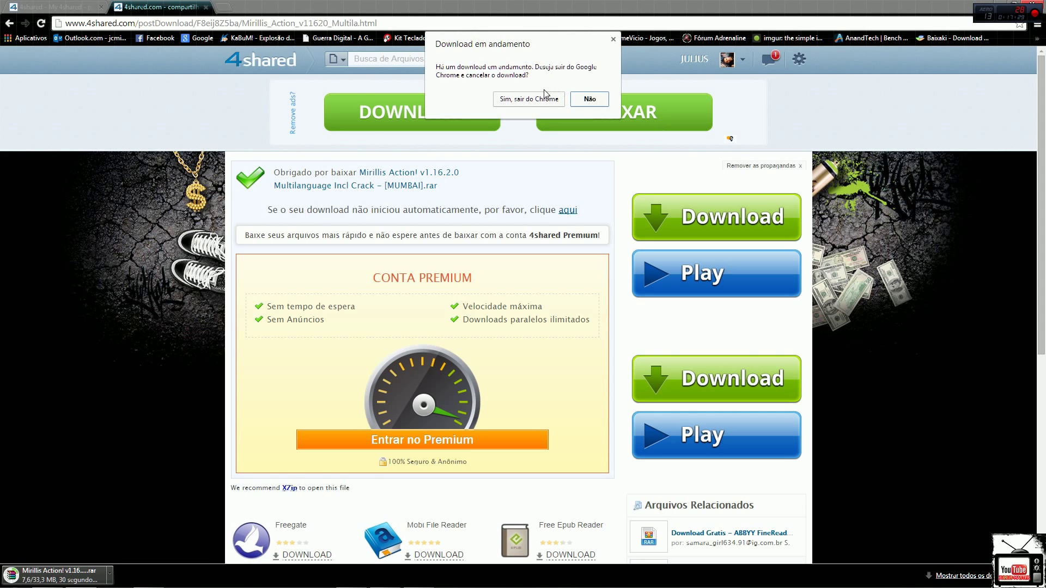
pyautogui.click(553, 99)
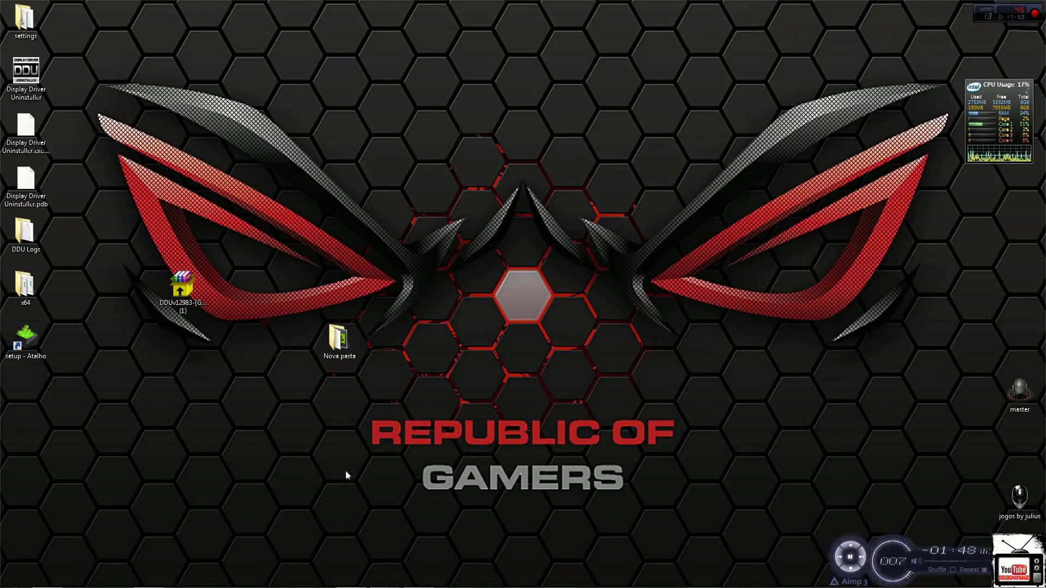
pyautogui.moveTo(864, 551)
pyautogui.click(854, 572)
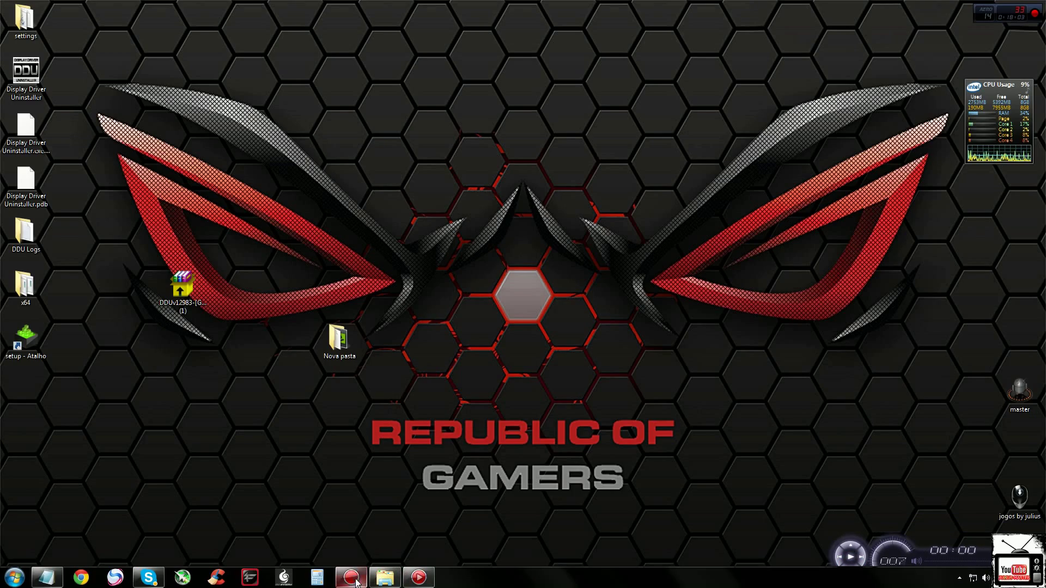